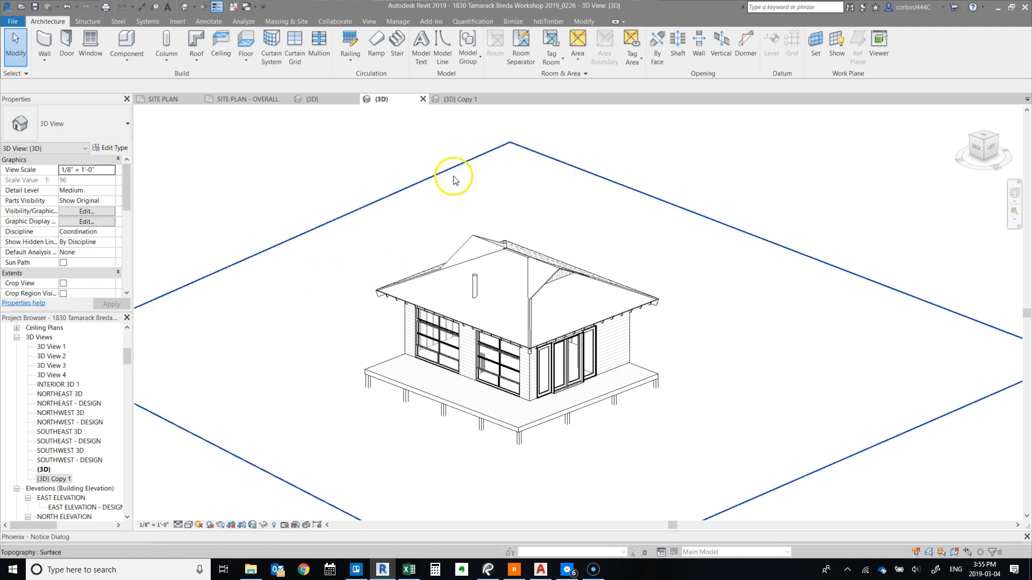
Step: Examine the exposed wall and roof framing in the (3D) Copy 1 view from the garage and patio door sides
click(466, 100)
scroll(430, 352, down, 3)
shift+middle_drag(629, 424, 586, 380)
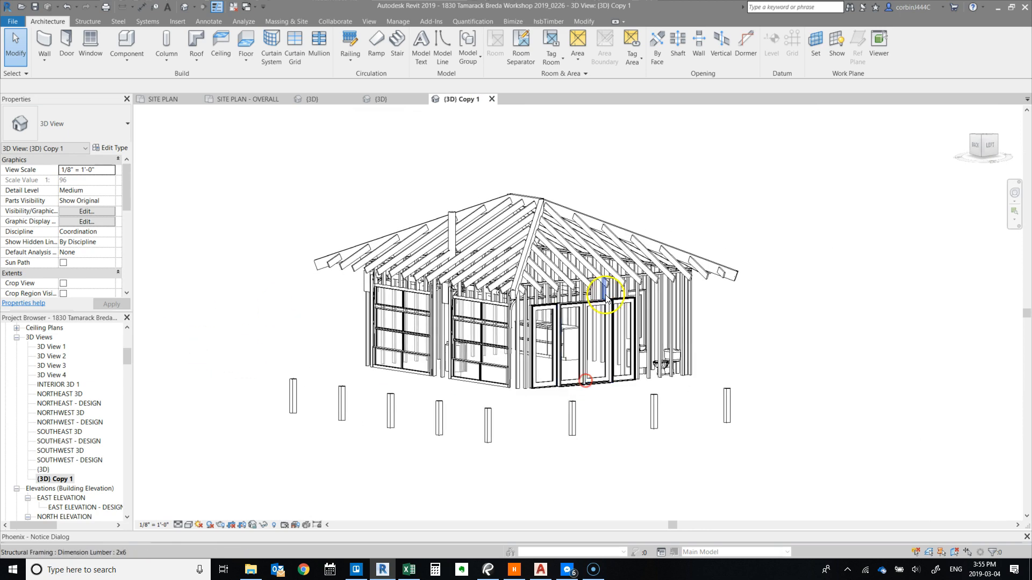
scroll(591, 280, up, 5)
scroll(444, 349, down, 5)
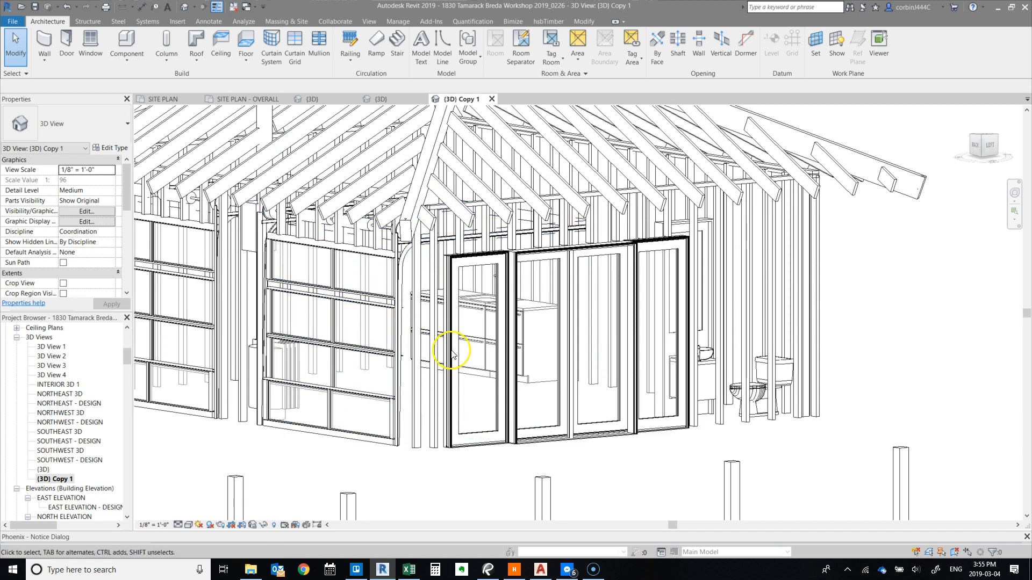
shift+middle_drag(479, 415, 417, 399)
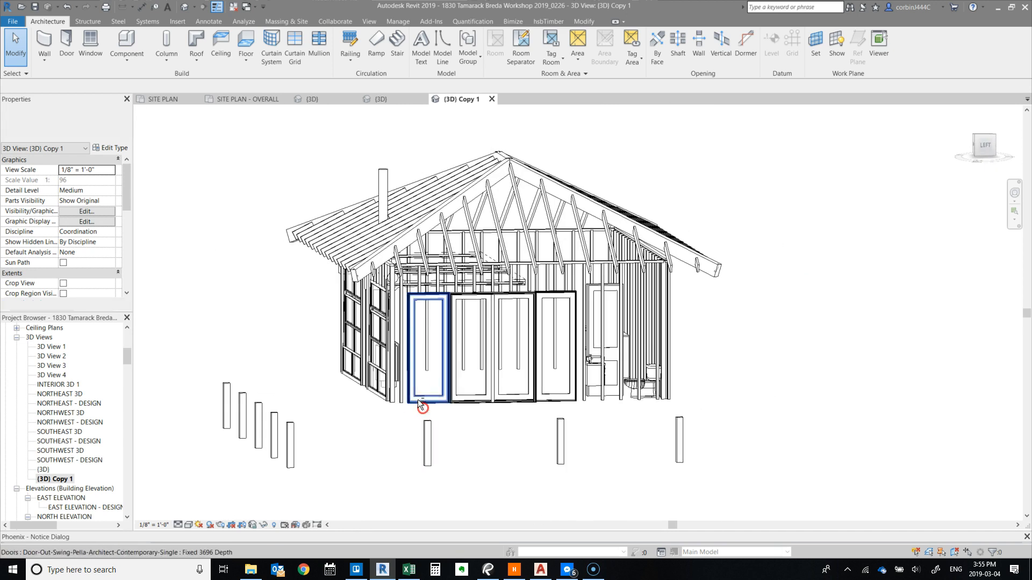
Step: In the {3D} view, temporarily hide the whole roof assembly, including its rafters and chimney
click(381, 99)
shift+middle_drag(639, 437, 556, 322)
scroll(806, 296, up, 3)
drag(806, 296, 444, 386)
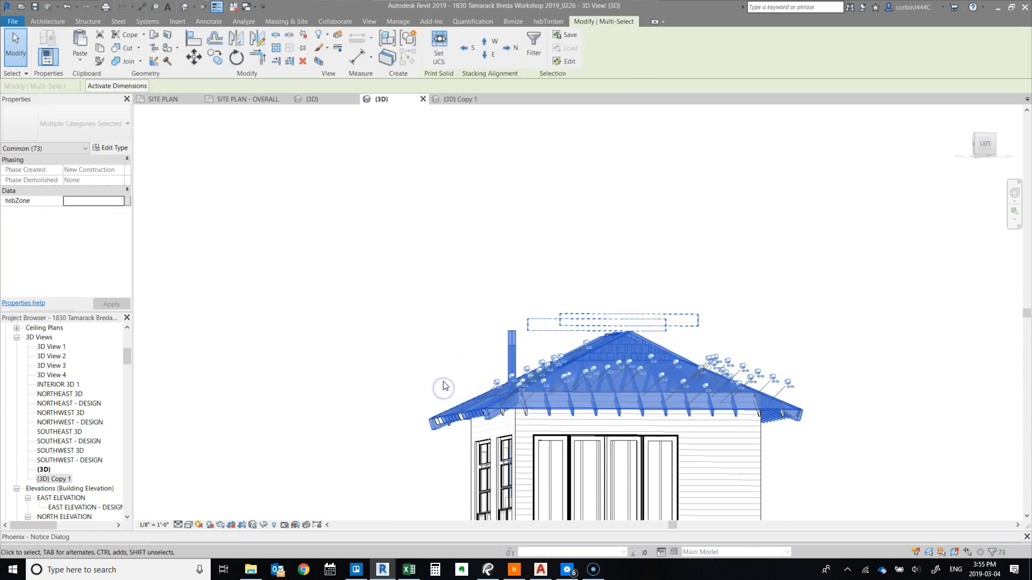
key(h)
Step: Temporarily hide the exterior cladding walls around the building so the 2x6 walls are exposed
shift+middle_drag(395, 388, 486, 499)
scroll(392, 415, down, 6)
scroll(495, 444, up, 8)
click(577, 339)
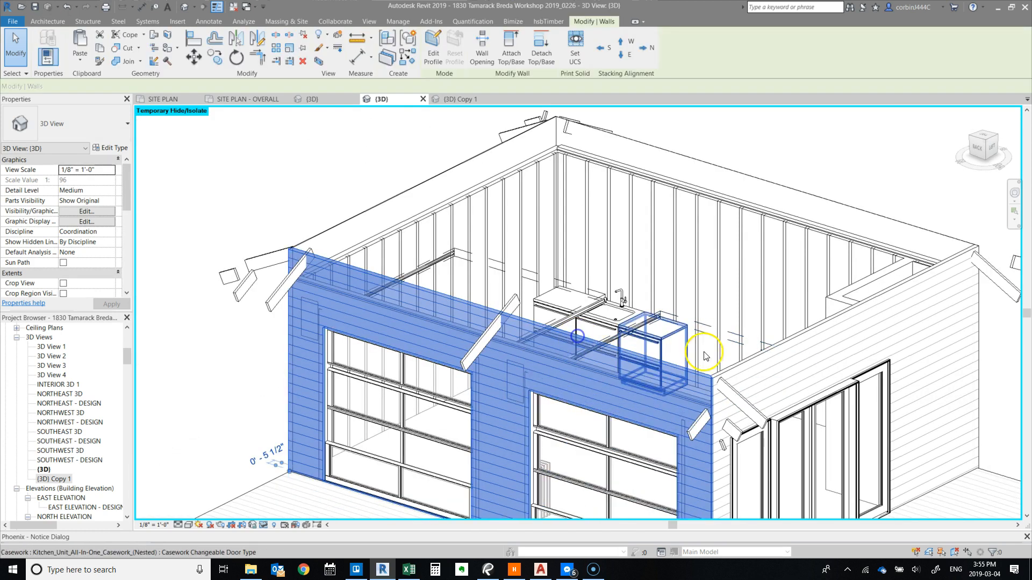
ctrl+click(921, 462)
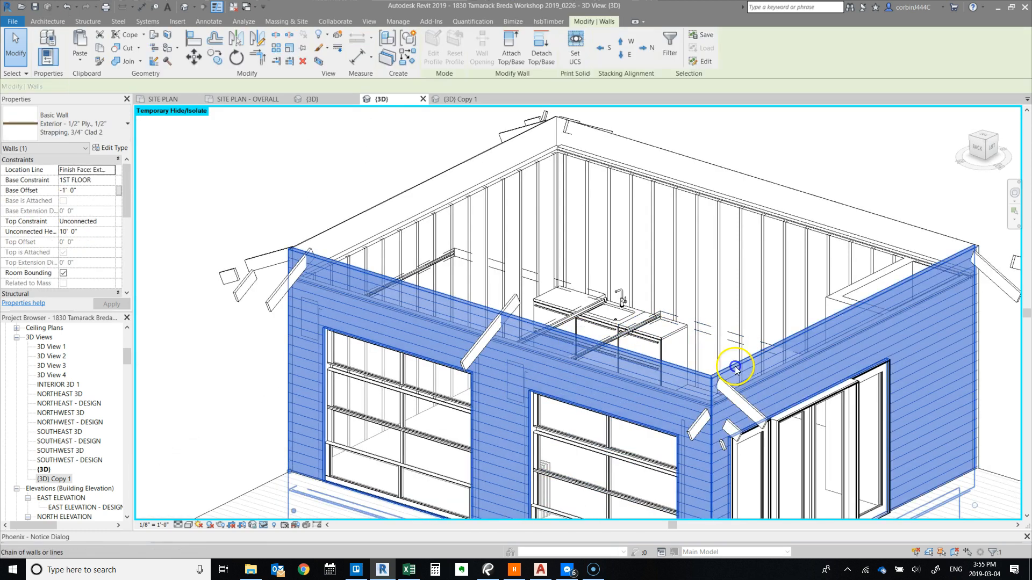
ctrl+click(371, 212)
ctrl+click(706, 163)
ctrl+click(883, 204)
key(h)
key(h)
Step: Check the wall type of the exposed wall containing the two garage doors, leaving it deselected
scroll(508, 288, down, 3)
scroll(452, 295, up, 6)
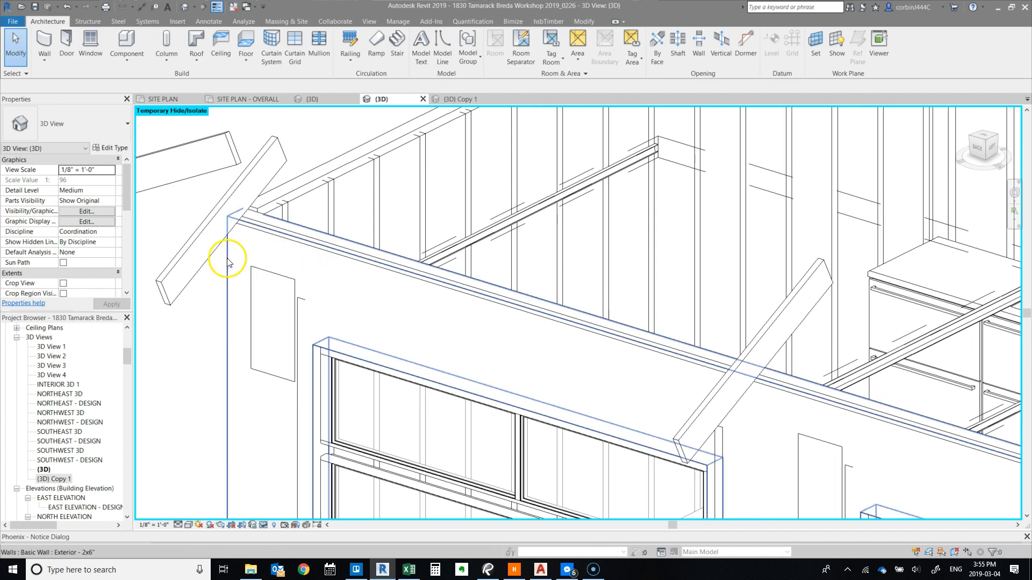
click(226, 261)
scroll(236, 253, down, 4)
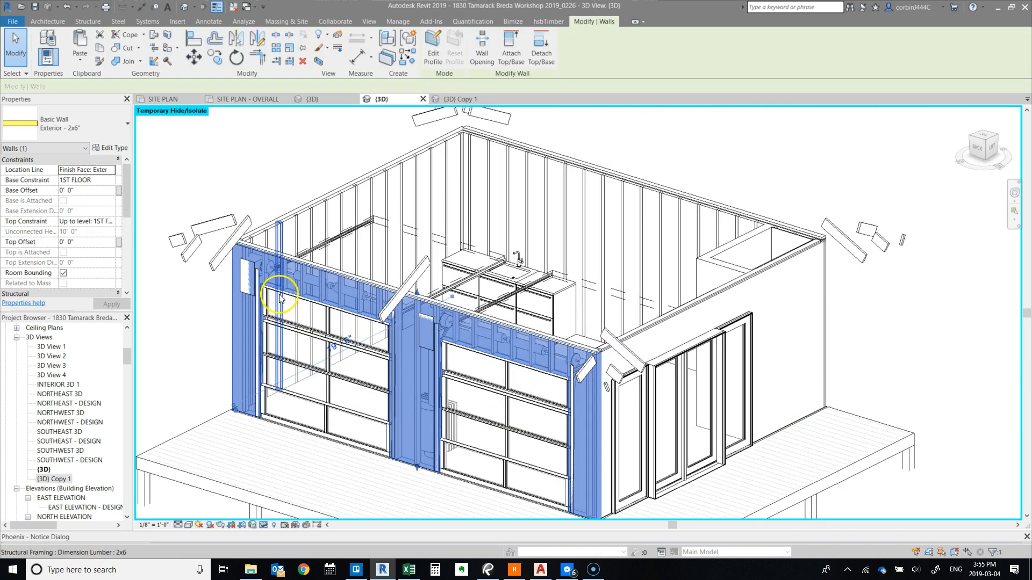
key(Escape)
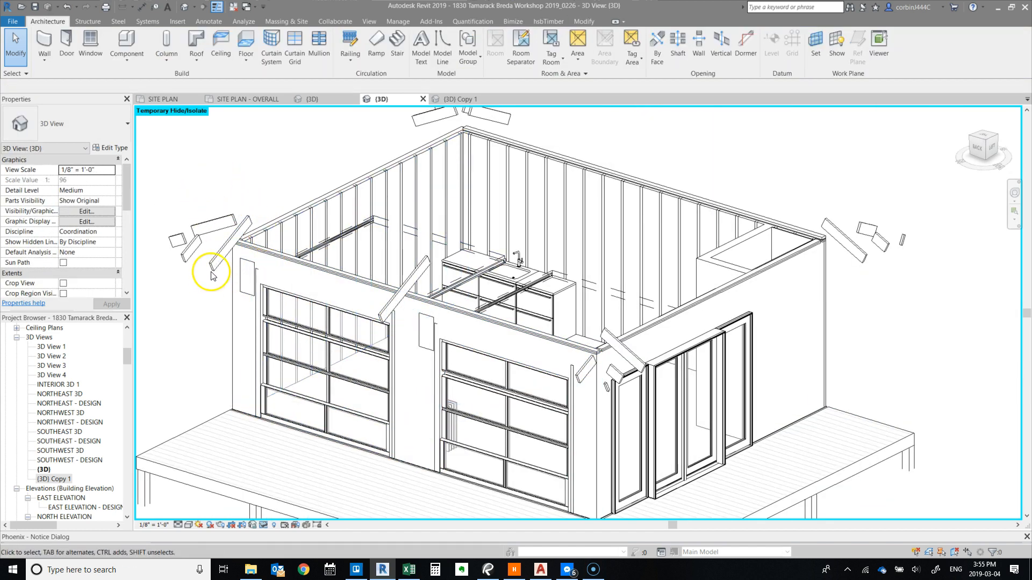
Step: Run hsbTimber Frame Edges on the top wall edges of both garage door openings and the patio door opening
scroll(207, 293, up, 2)
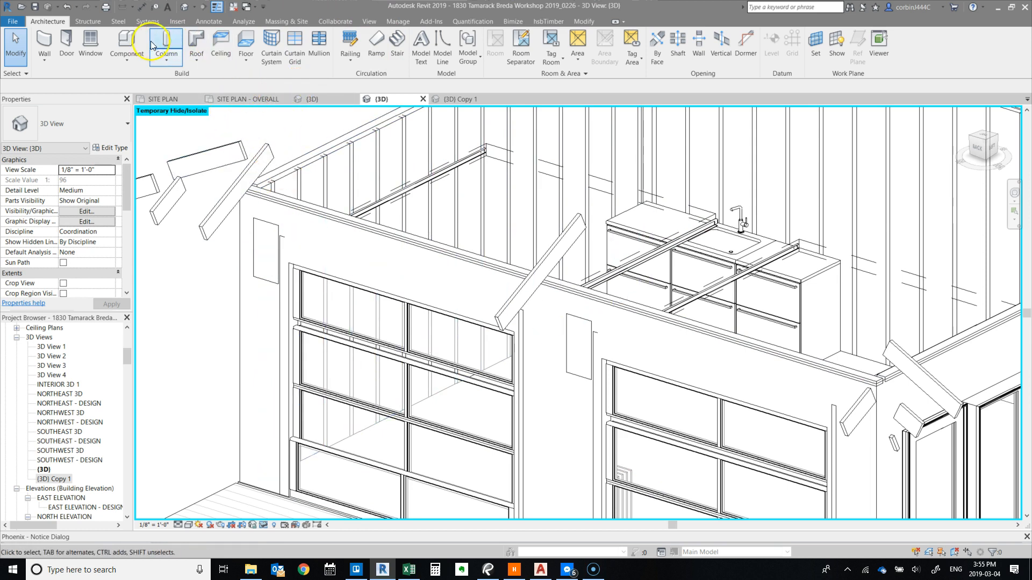
click(576, 22)
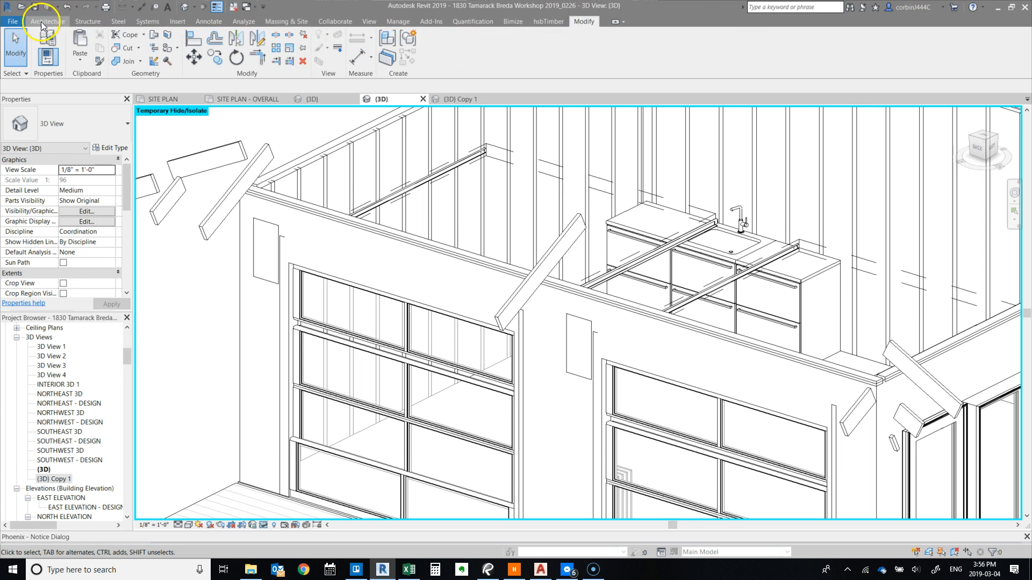
click(552, 22)
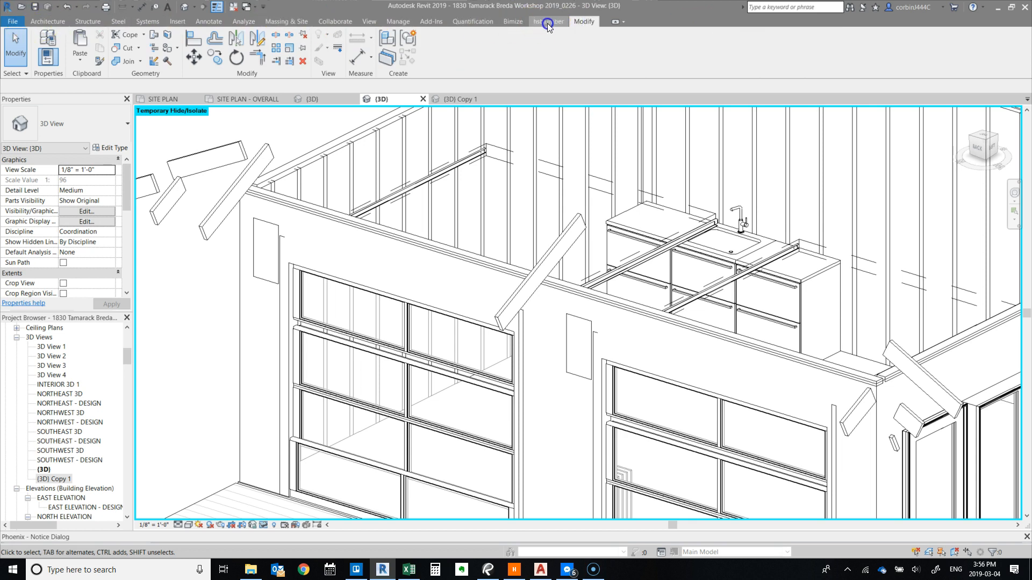
scroll(329, 376, up, 5)
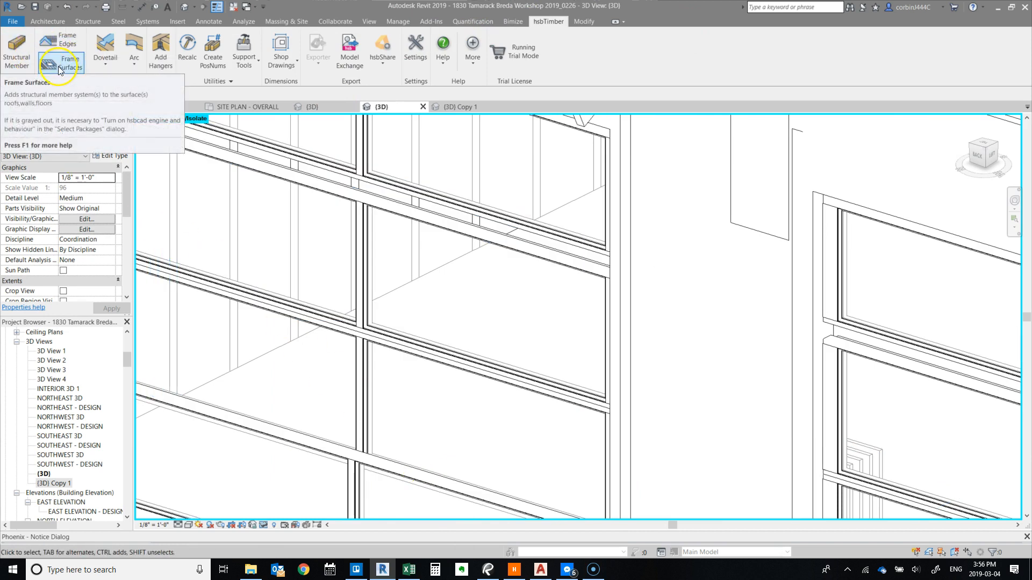
click(57, 39)
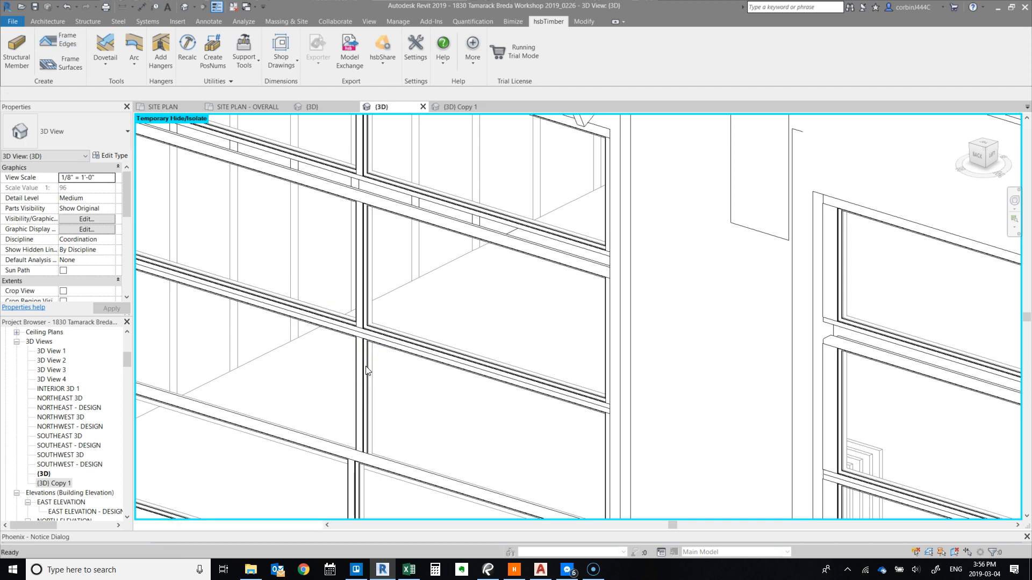
scroll(365, 366, down, 9)
scroll(359, 302, up, 6)
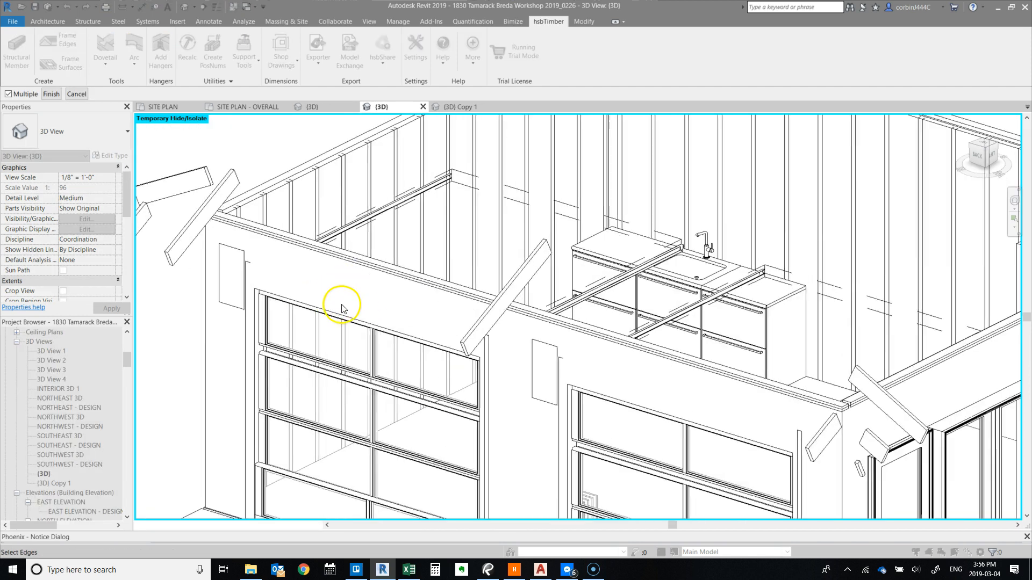
click(332, 314)
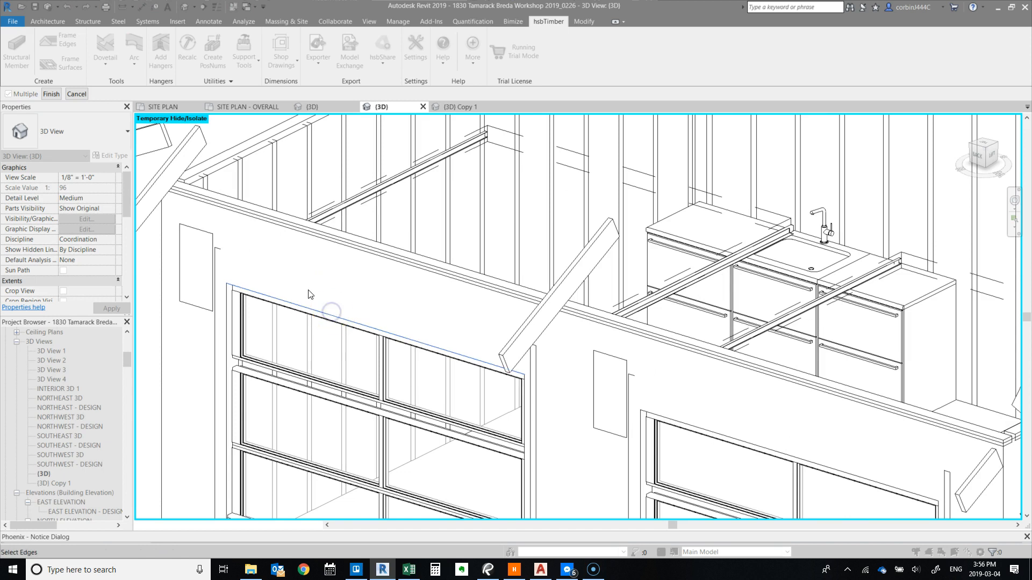
scroll(333, 162, down, 3)
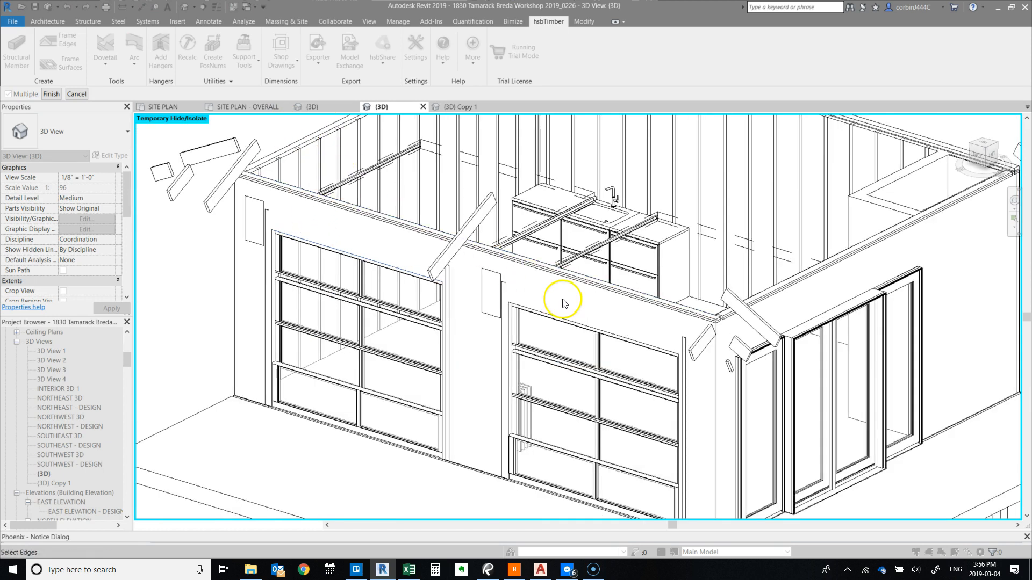
click(586, 324)
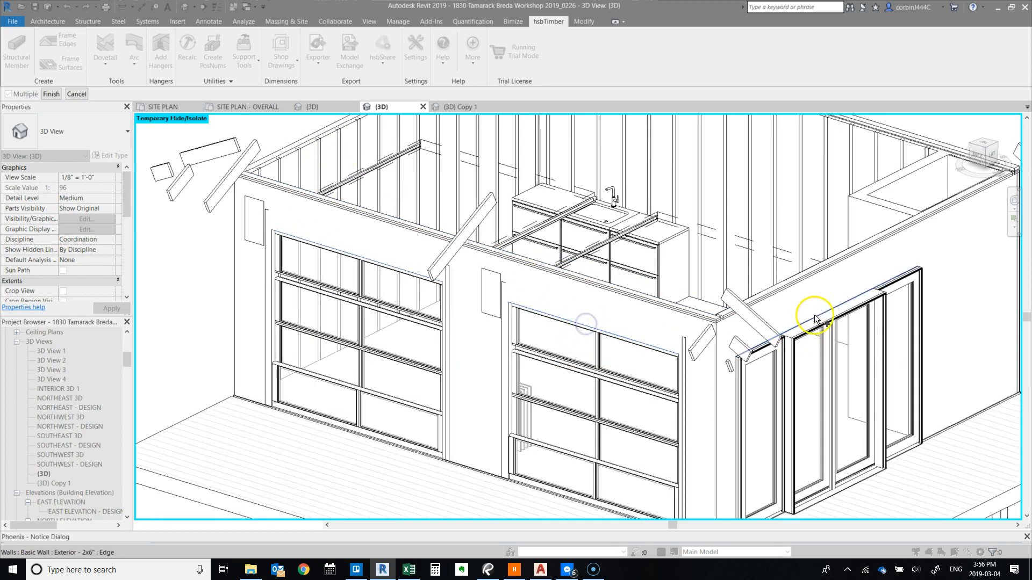
click(866, 294)
click(547, 259)
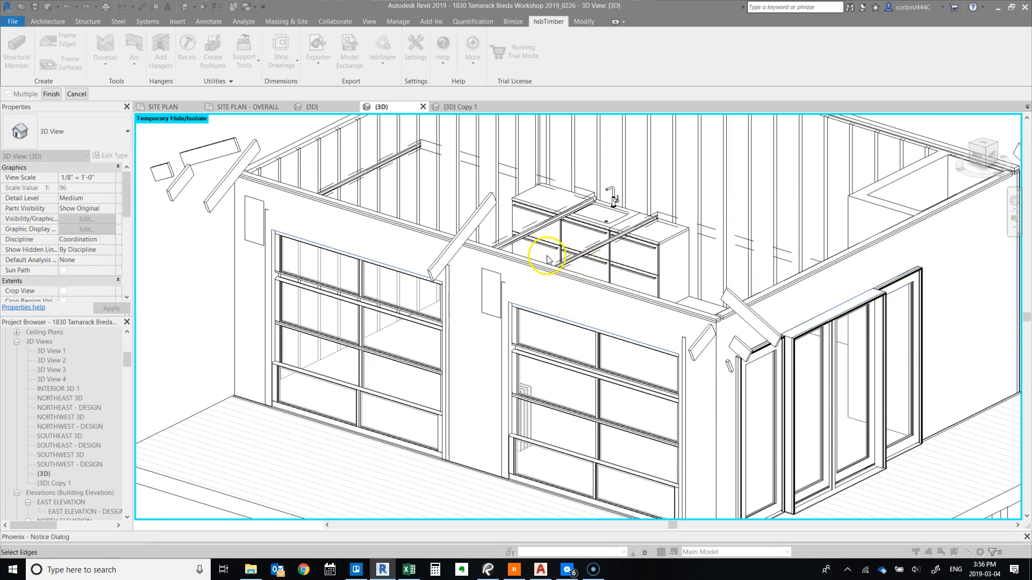
click(49, 94)
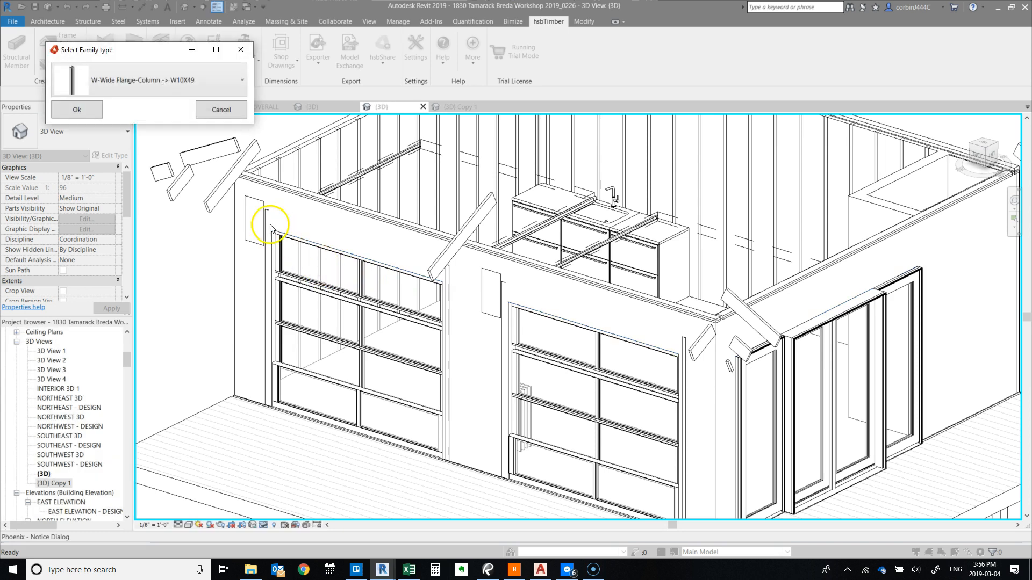
Step: Create the edge members with the Dimension Lumber 2x12 family type
click(132, 80)
scroll(143, 161, up, 5)
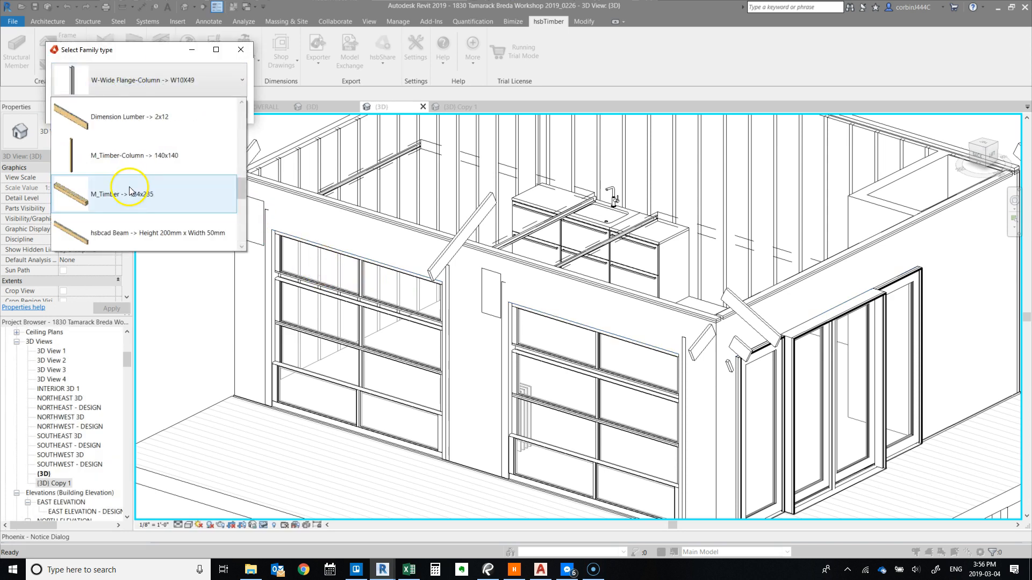
click(143, 117)
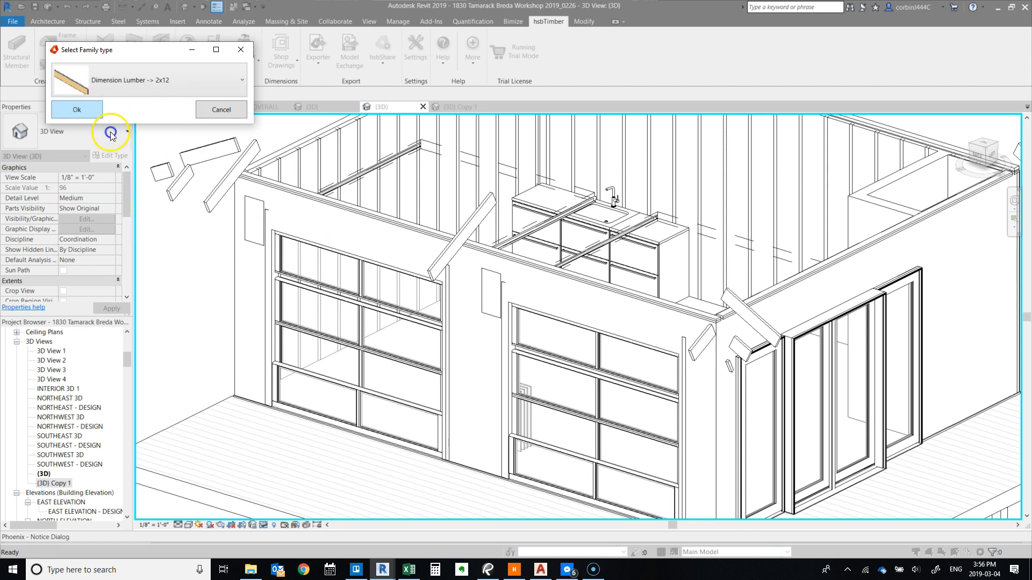
click(88, 107)
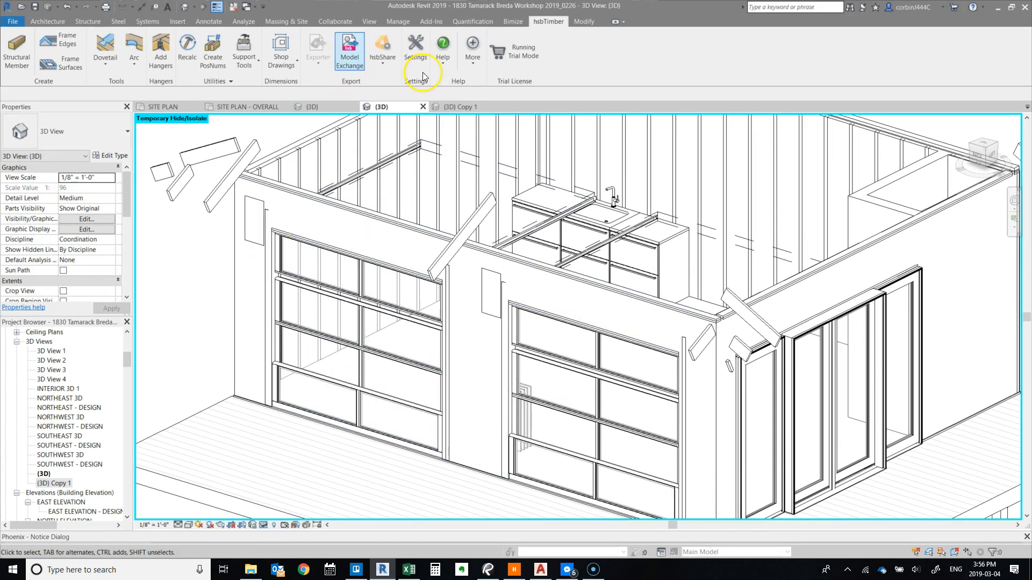
Step: In (3D) Copy 1, select the three opening headers and set their 2x12 type dimensions to b 1 1/2" and d 11 1/4"
click(465, 107)
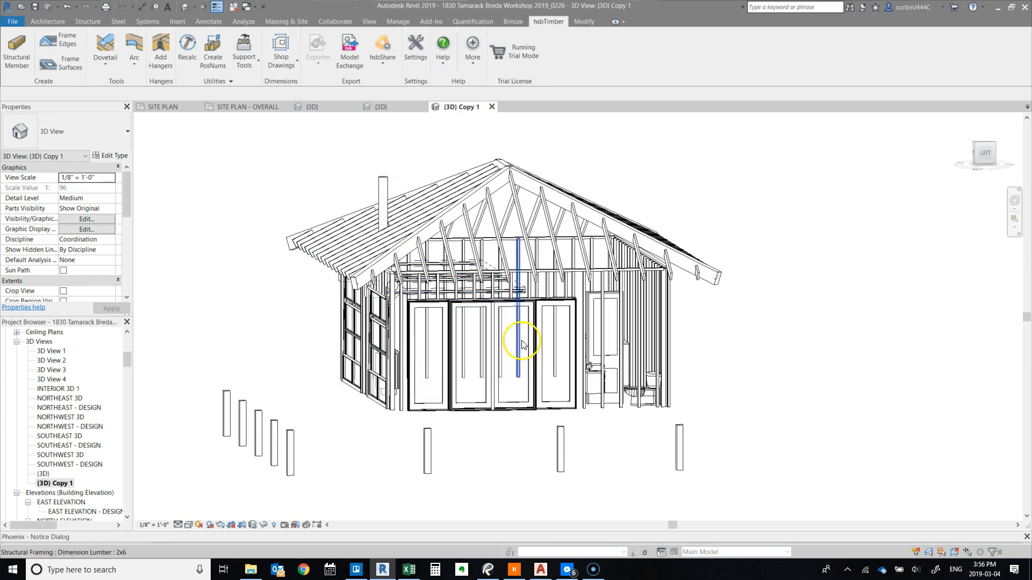
mouse_move(324, 429)
shift+middle_down()
mouse_move(433, 405)
mouse_move(498, 417)
mouse_move(393, 469)
mouse_move(371, 451)
mouse_move(424, 485)
mouse_move(424, 417)
shift+middle_up()
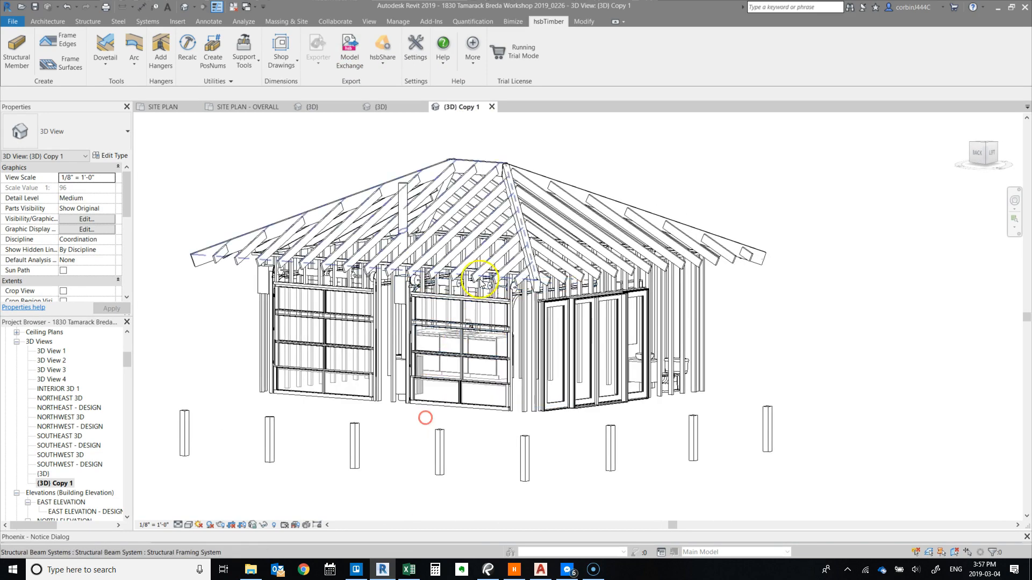
scroll(457, 306, up, 5)
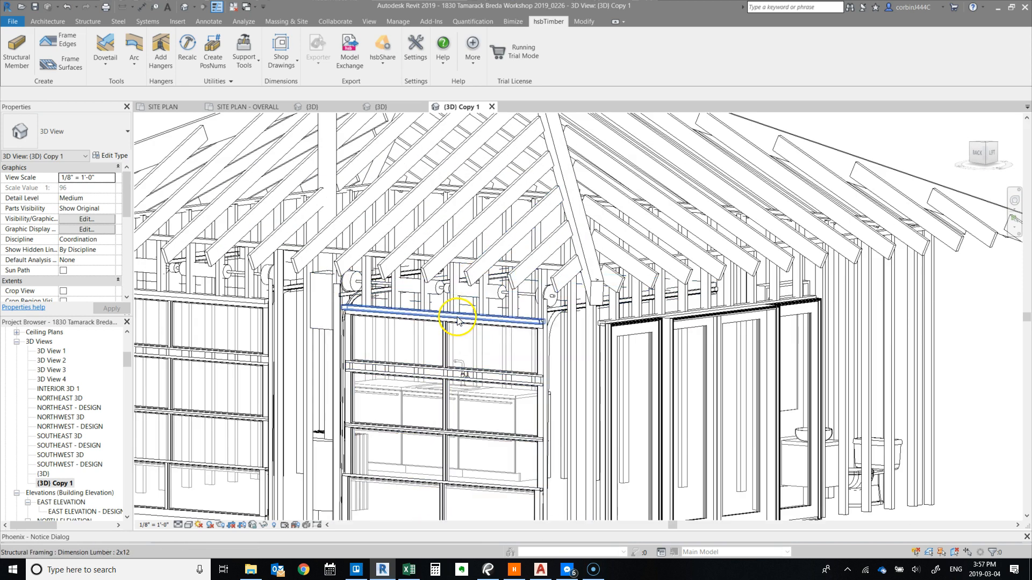
click(458, 319)
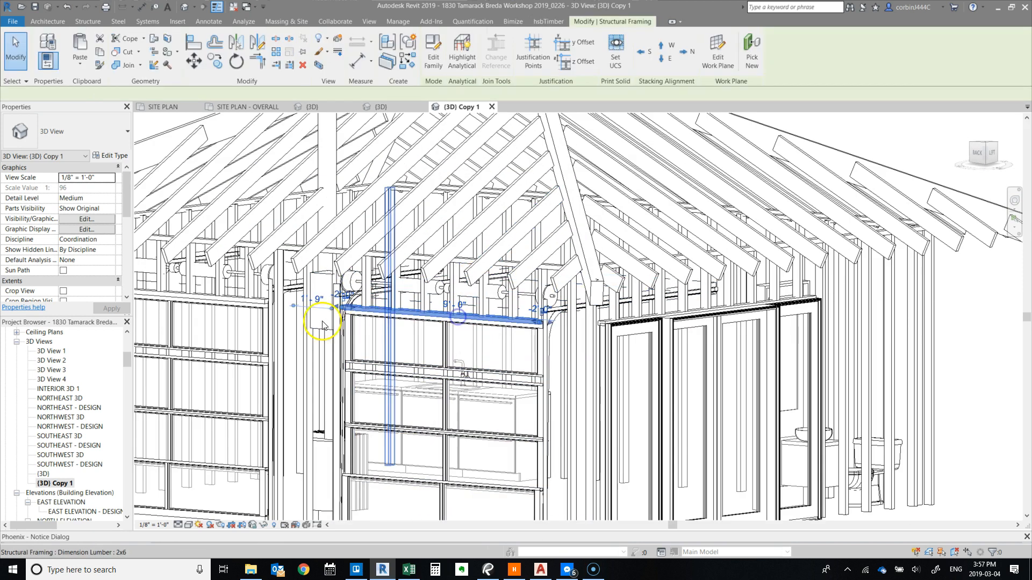
ctrl+click(238, 305)
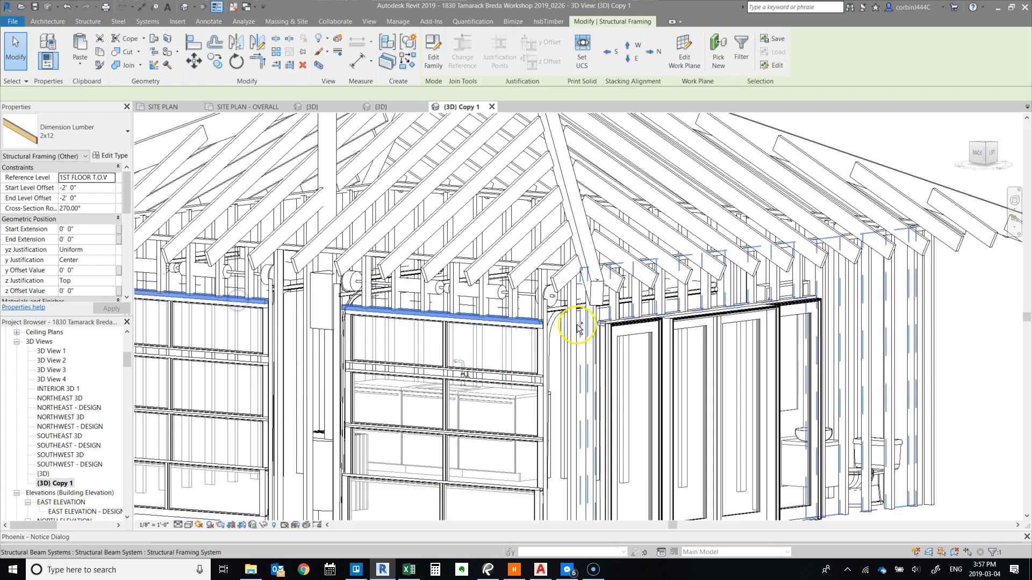
ctrl+click(601, 322)
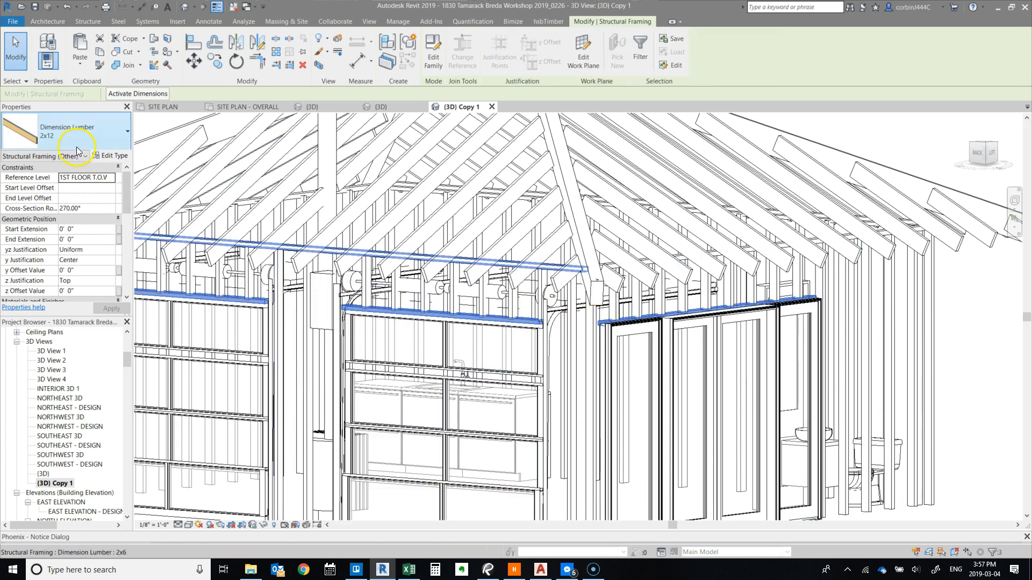
click(104, 160)
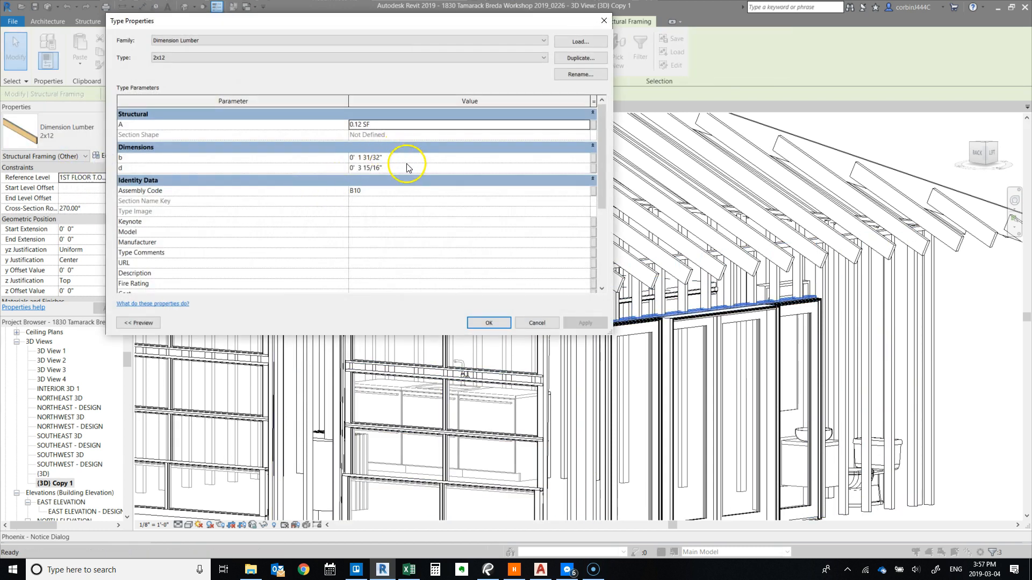
click(226, 61)
click(231, 57)
click(395, 160)
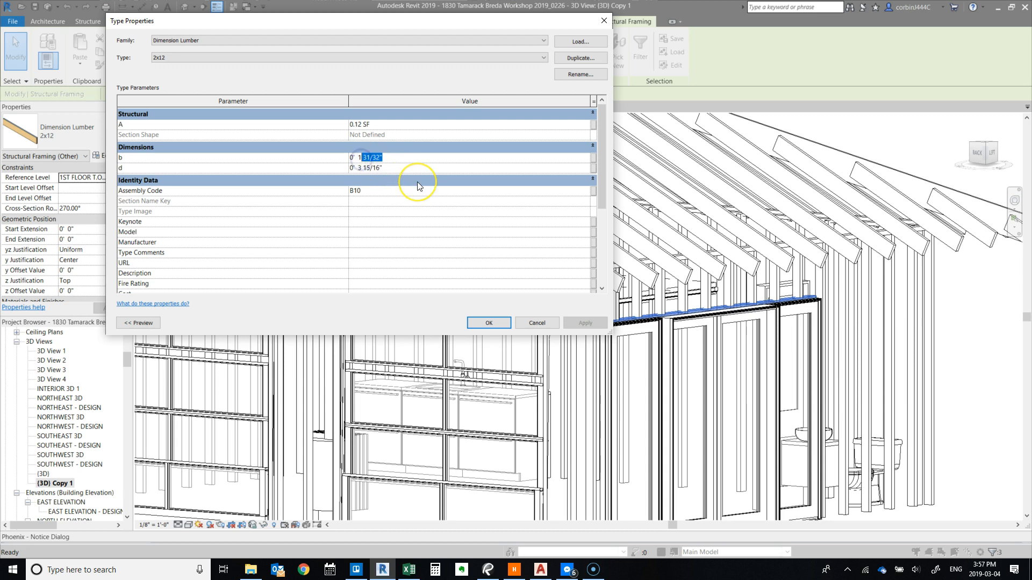
text(1/2")
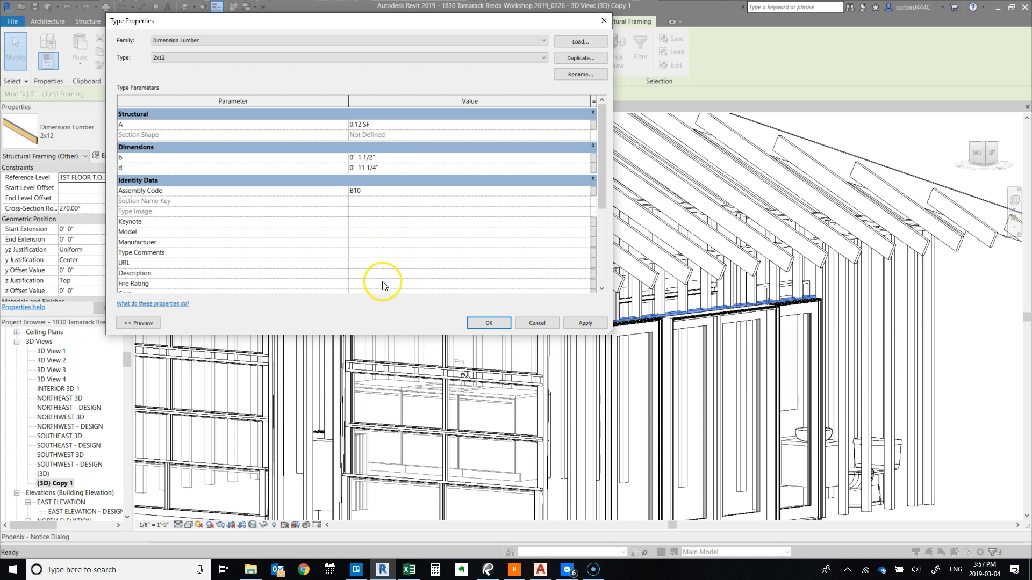
click(487, 324)
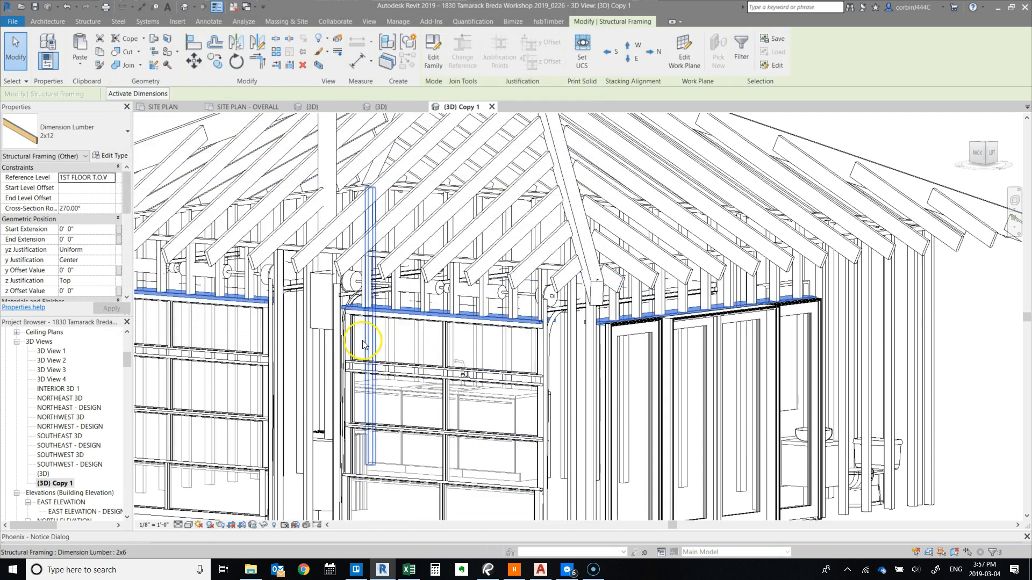
Step: Try a cross-section rotation of 0° on the three selected 2x12 headers
scroll(571, 330, up, 5)
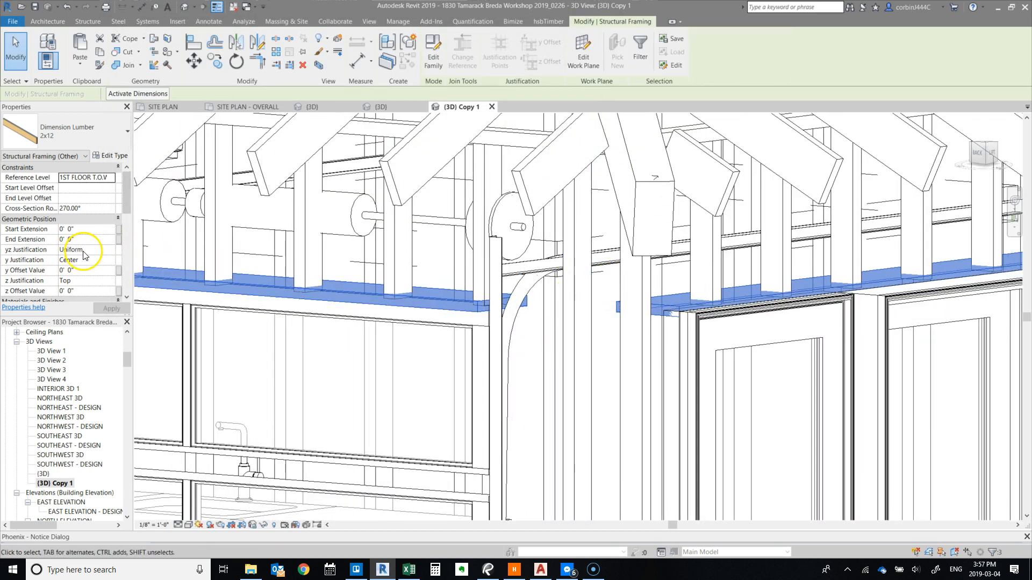
click(89, 209)
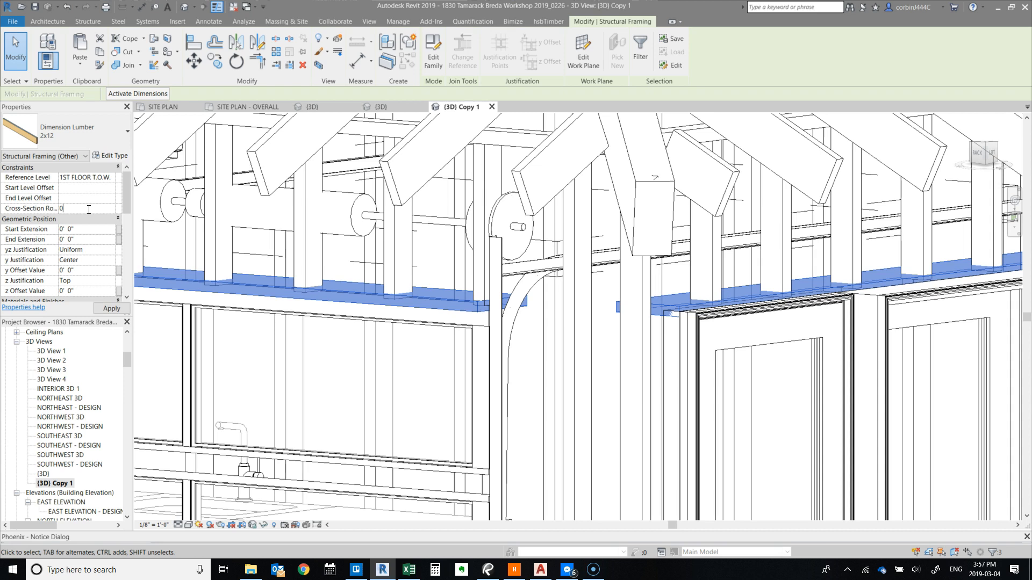
click(111, 309)
Step: Set the cross-section rotation of the three selected headers to 180° and deselect them
click(85, 207)
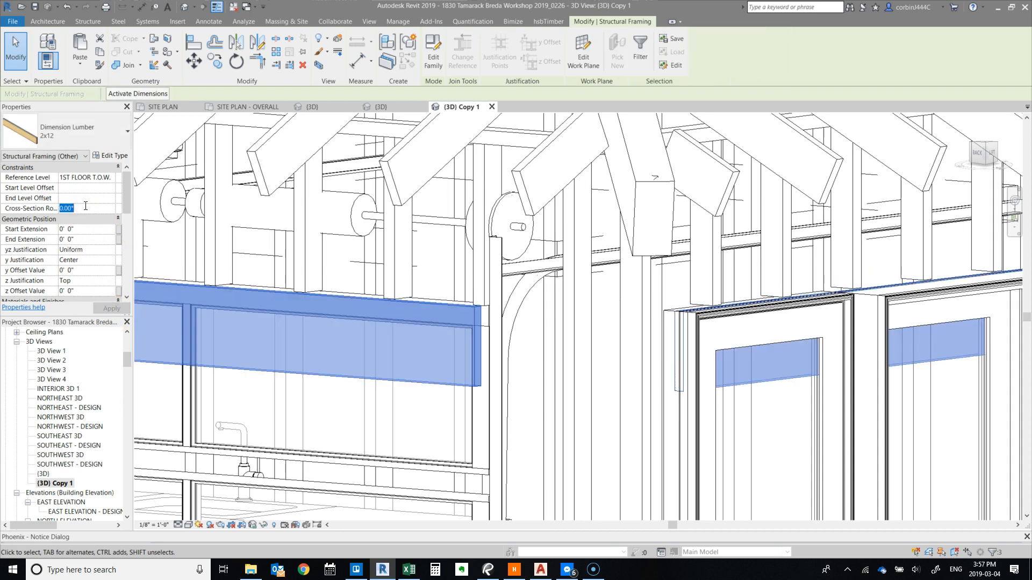
text(180)
key(Return)
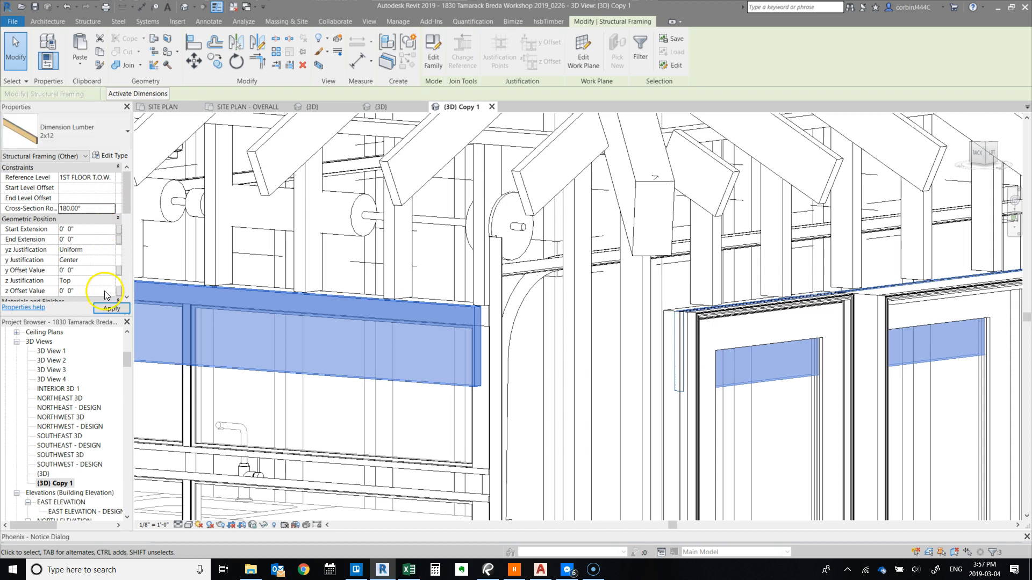
click(108, 312)
scroll(469, 316, up, 4)
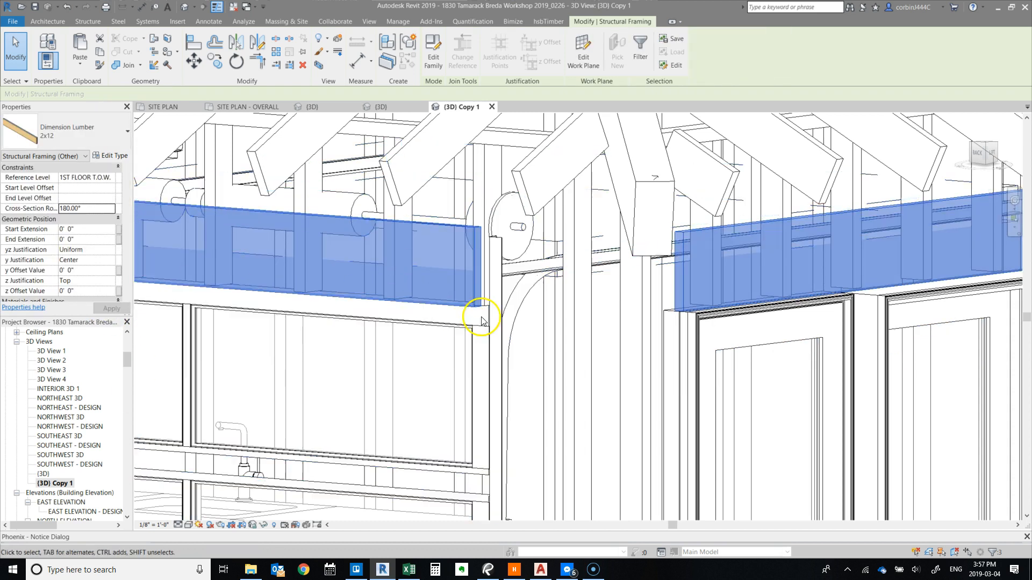
scroll(469, 316, down, 6)
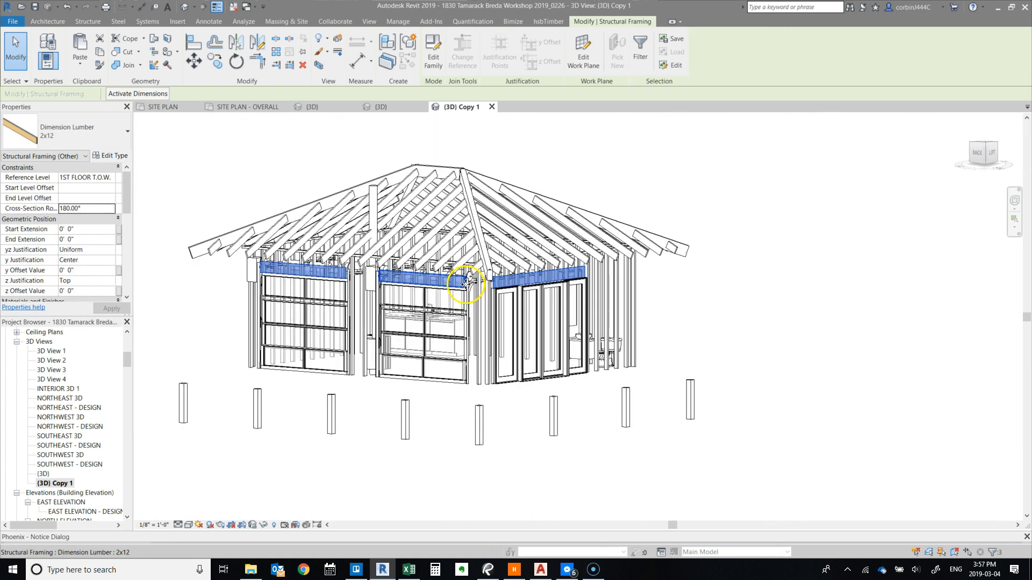
click(203, 293)
Step: Open LATITUDINAL SECTION 1 and examine how the 2x12 header sits within the wall above the garage door
shift+middle_drag(626, 414, 302, 426)
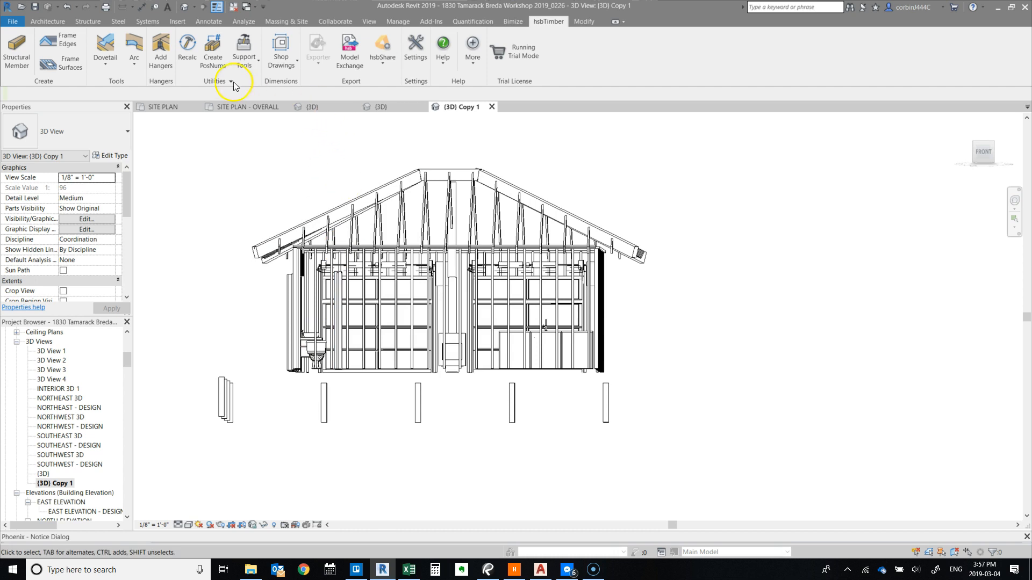
scroll(33, 462, down, 8)
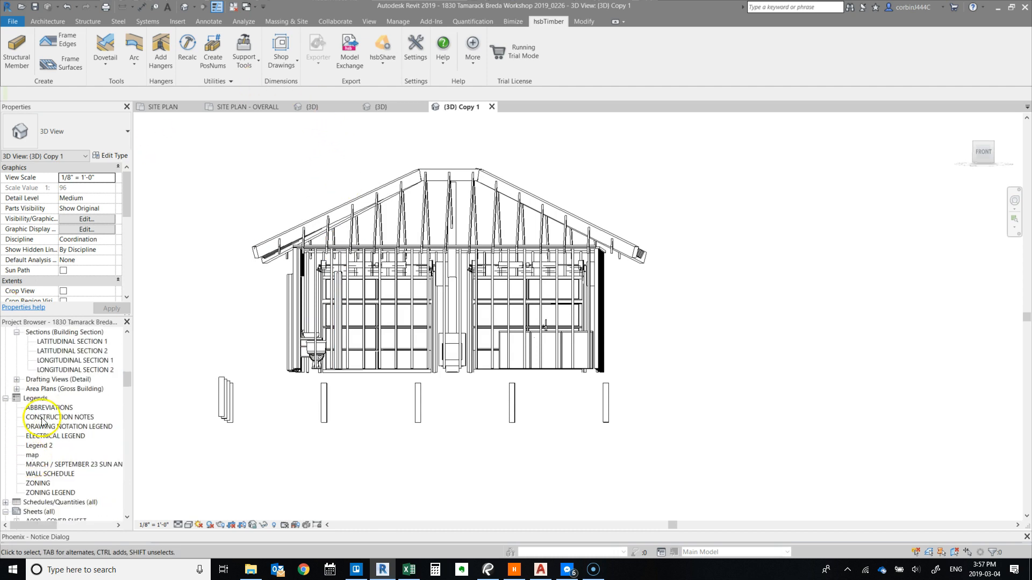
double_click(67, 342)
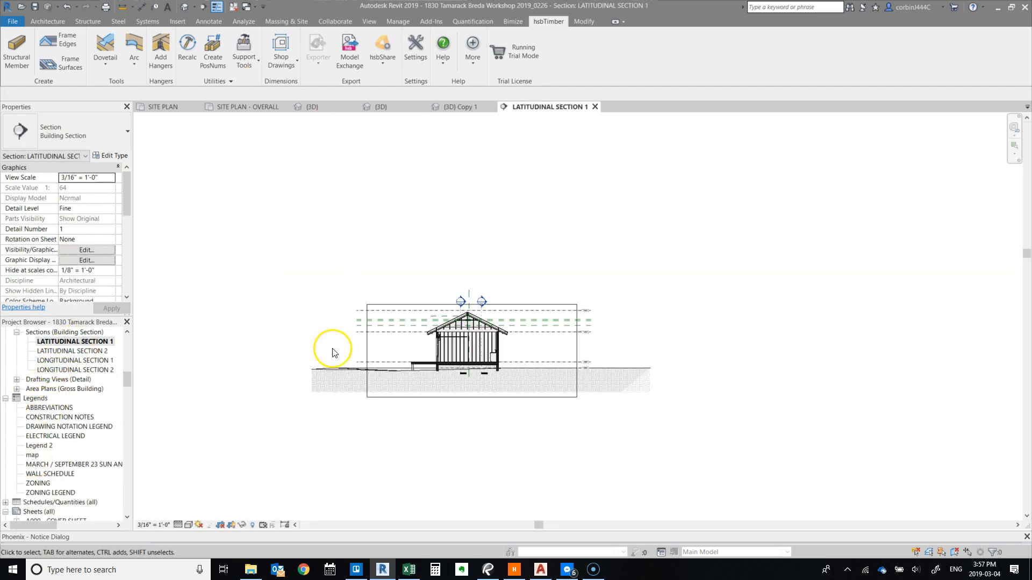
scroll(444, 323, up, 8)
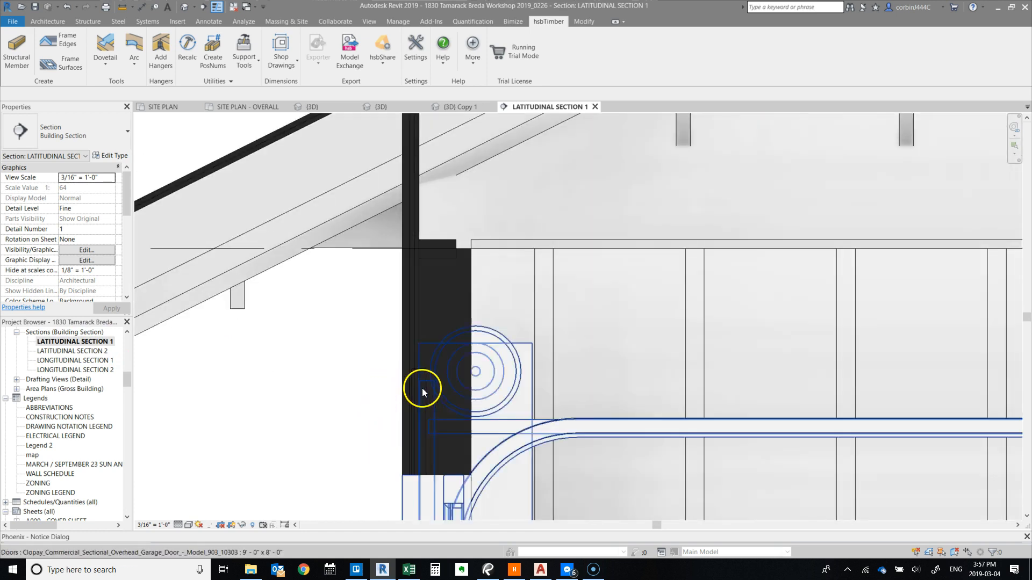
click(424, 384)
scroll(420, 421, up, 3)
scroll(392, 247, down, 4)
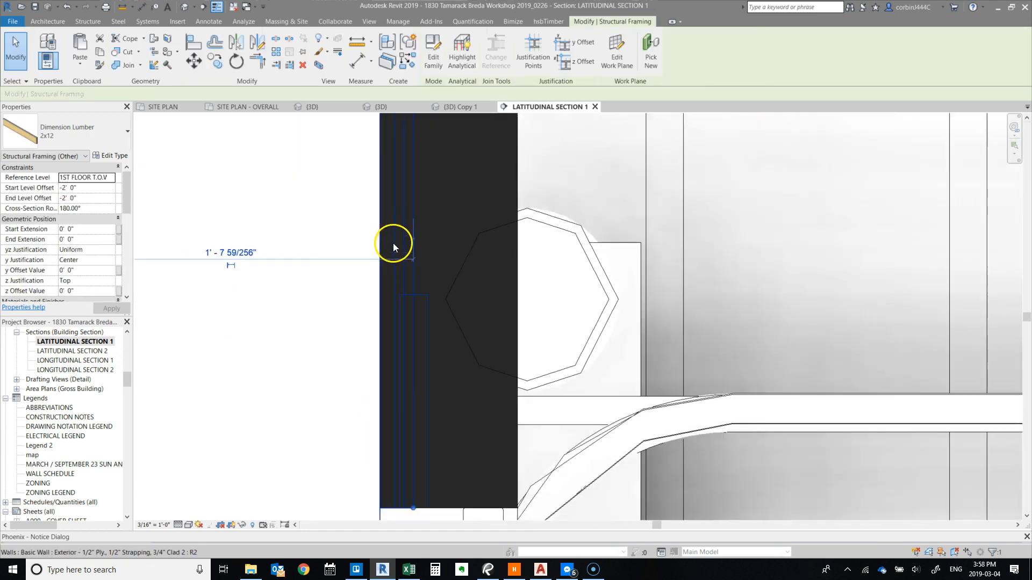
scroll(393, 259, up, 3)
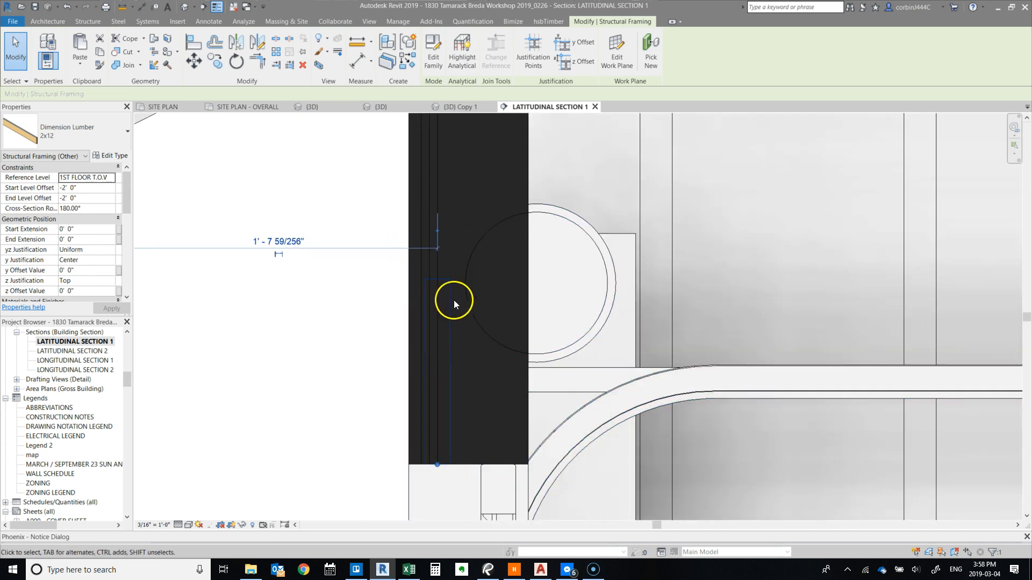
scroll(433, 257, down, 3)
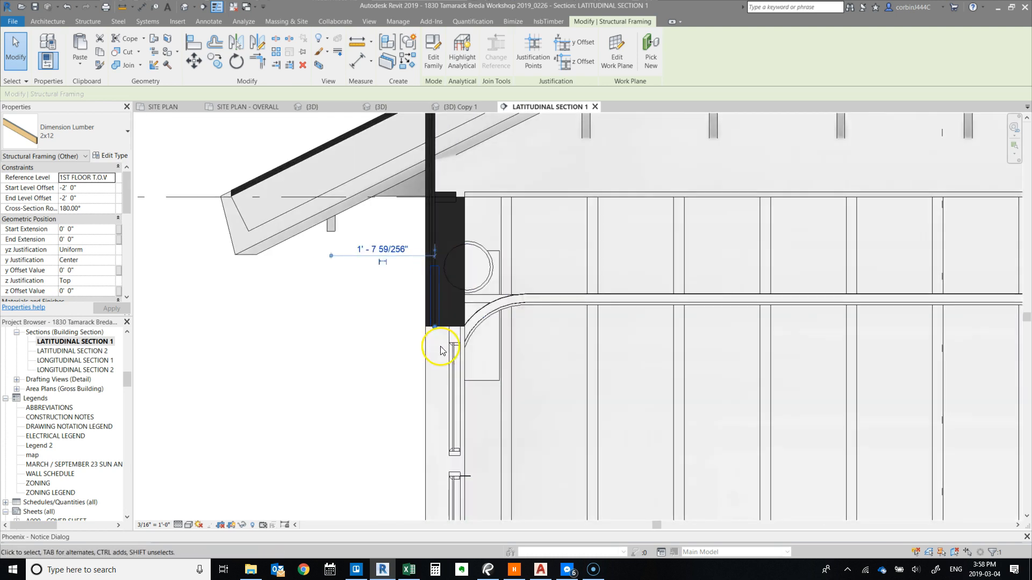
scroll(438, 295, up, 3)
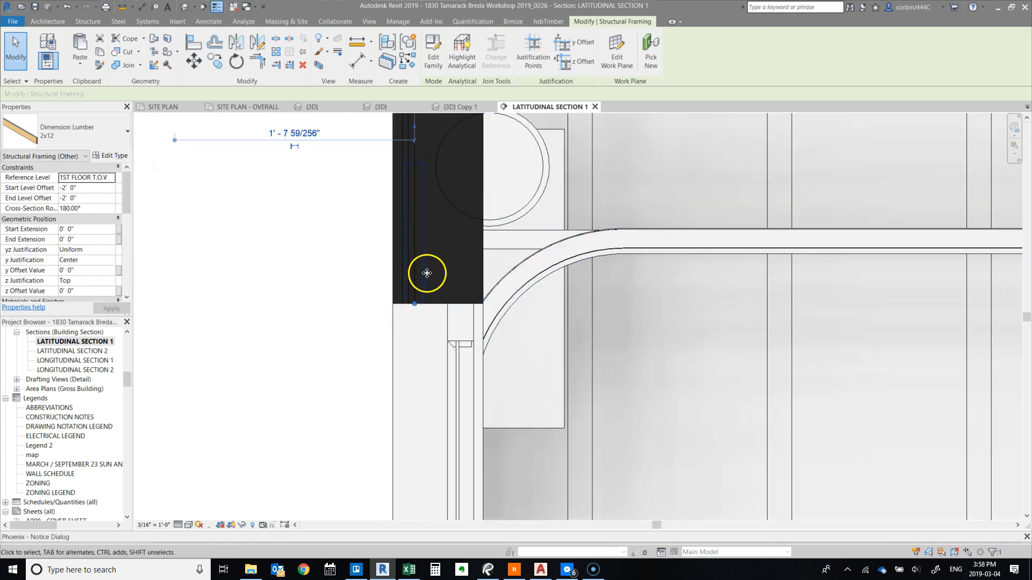
scroll(427, 268, down, 3)
scroll(440, 305, up, 2)
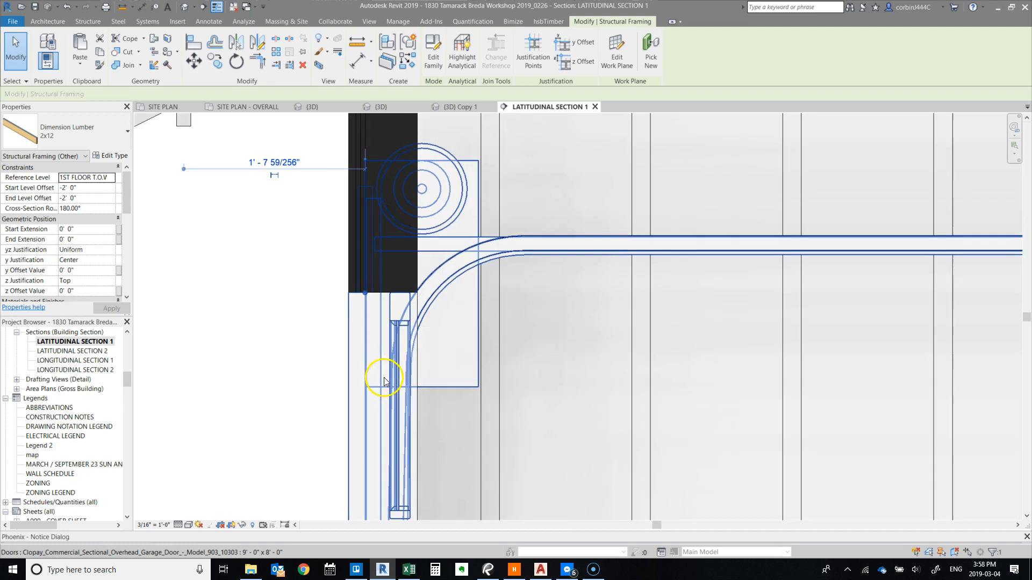
Step: Select the overhead garage door in the section to examine its extents relative to the wall and header, leaving it deselected
key(Escape)
click(400, 344)
scroll(346, 283, down, 3)
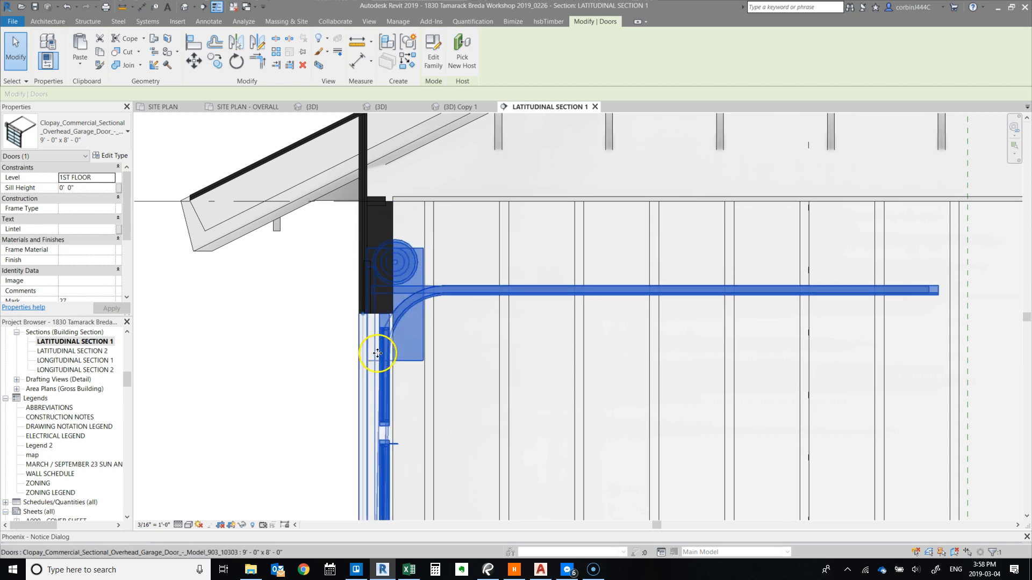
scroll(391, 325, down, 4)
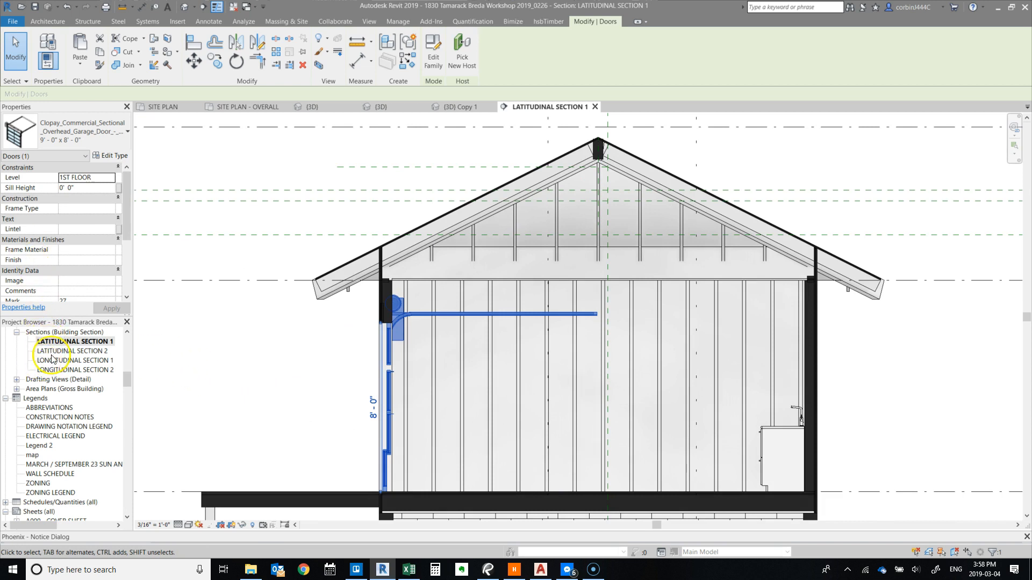
scroll(398, 295, up, 8)
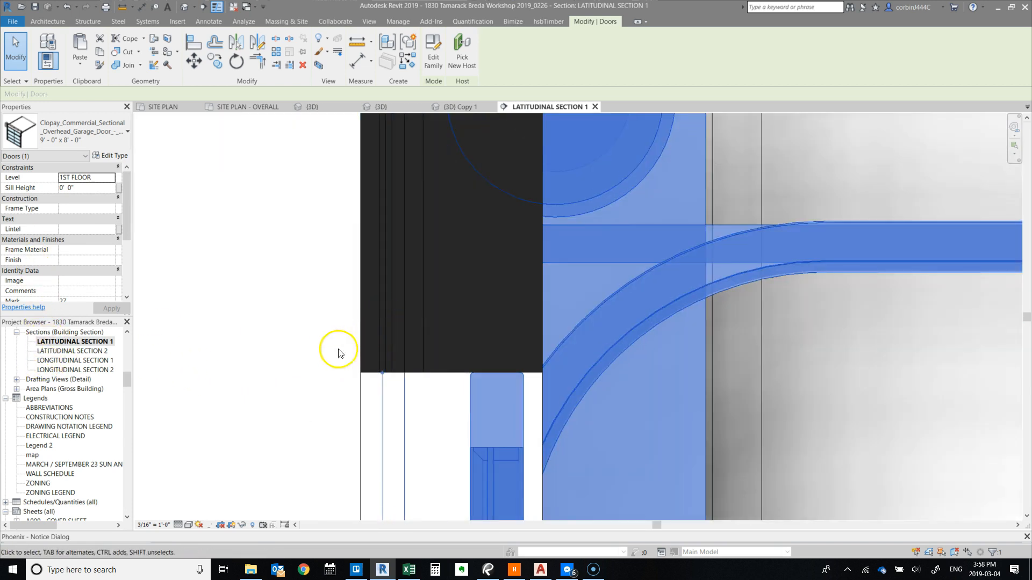
key(Escape)
scroll(272, 224, down, 3)
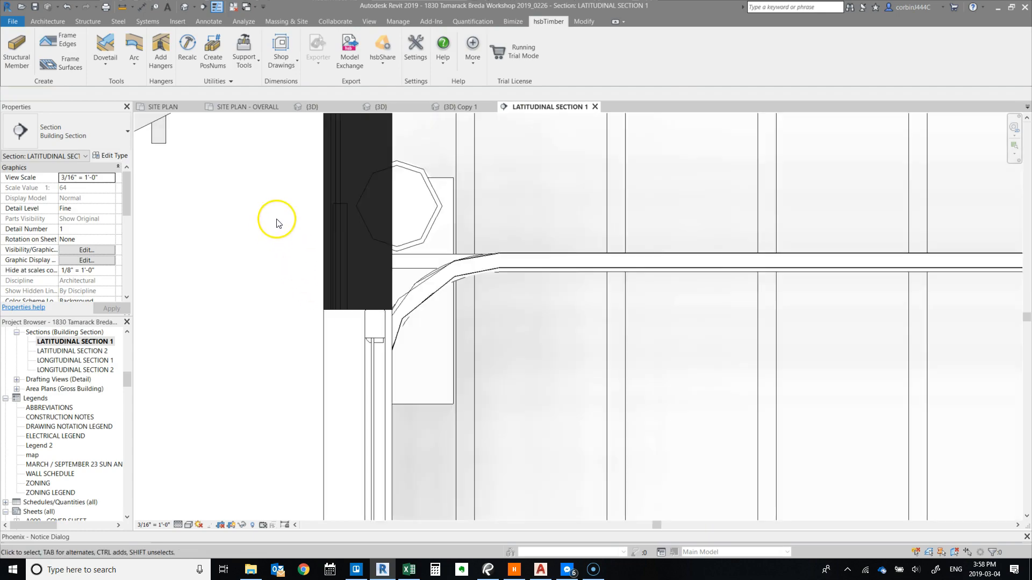
Step: In (3D) Copy 1, select the three opening headers and set their y Offset Value to -3/4"
click(454, 106)
scroll(365, 312, up, 3)
shift+middle_drag(376, 361, 473, 288)
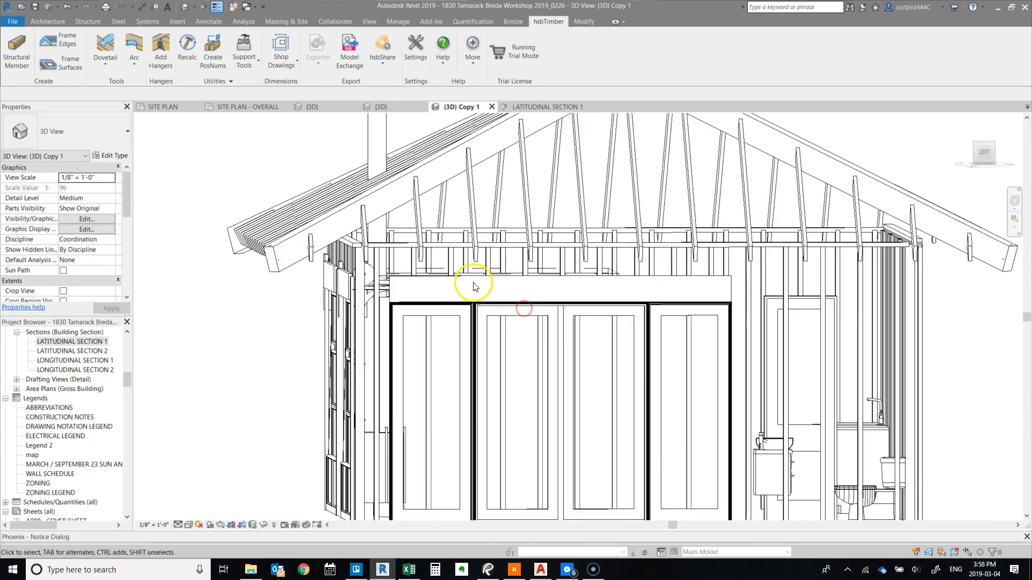
click(395, 284)
ctrl+click(345, 278)
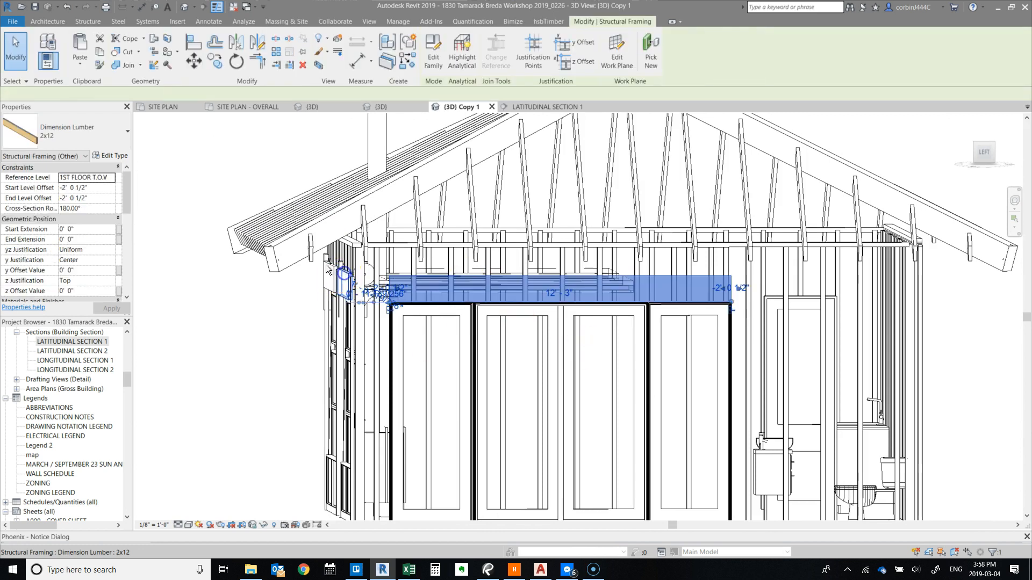
ctrl+click(330, 273)
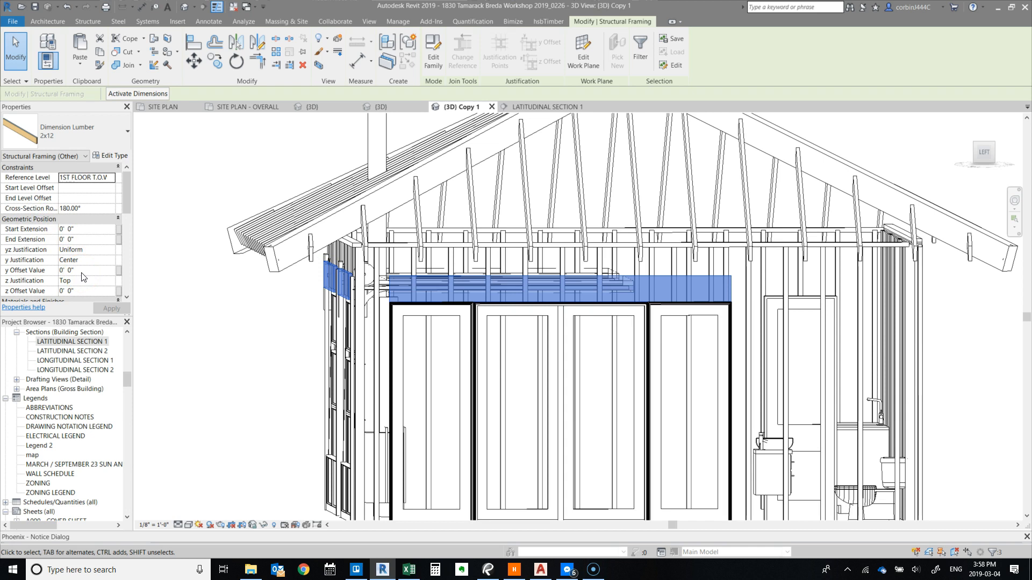
click(82, 274)
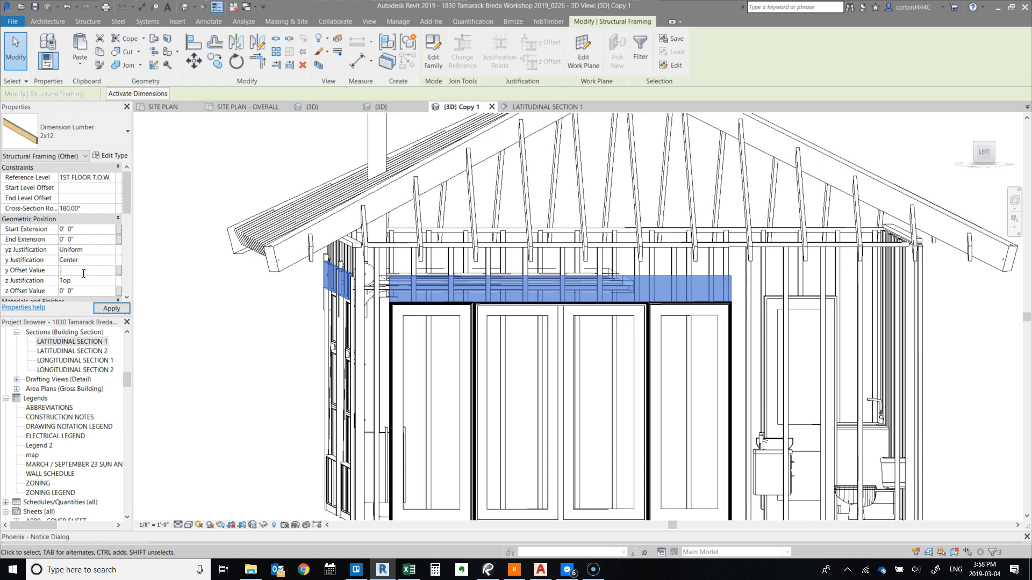
click(108, 262)
click(112, 309)
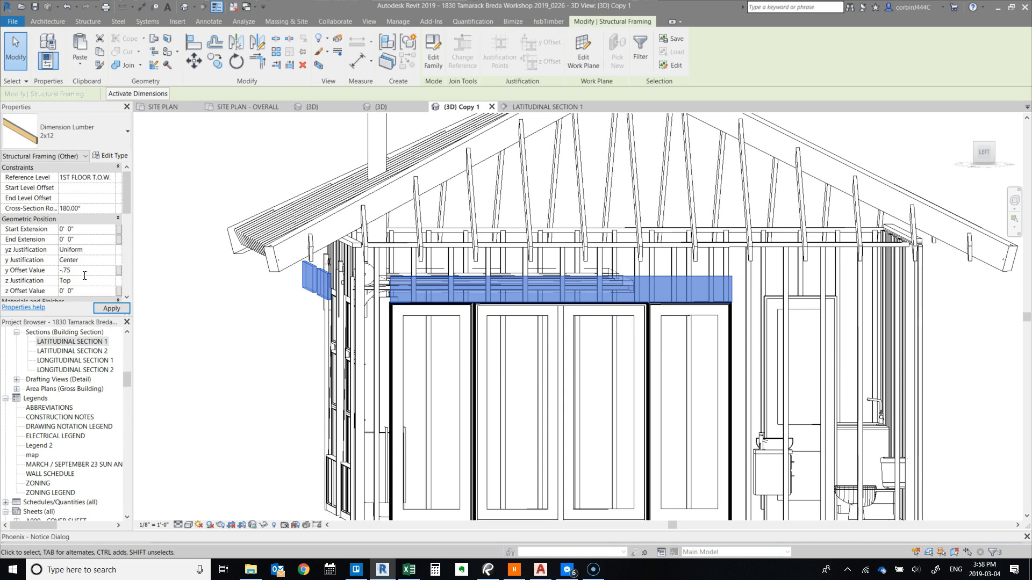
click(111, 309)
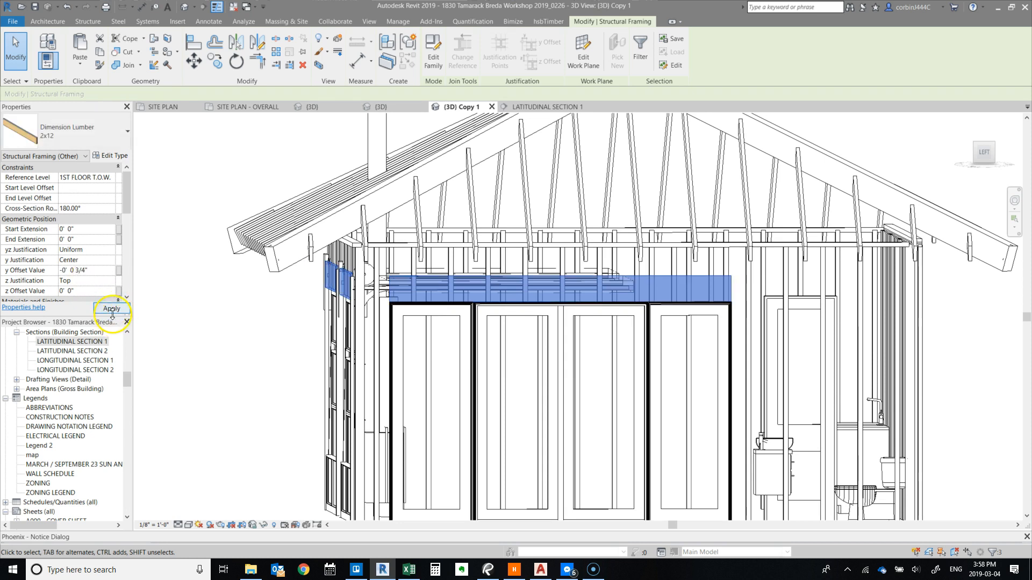
Step: Check the offset header's position within the wall in LATITUDINAL SECTION 1, leaving the headers deselected
click(512, 111)
scroll(352, 245, up, 3)
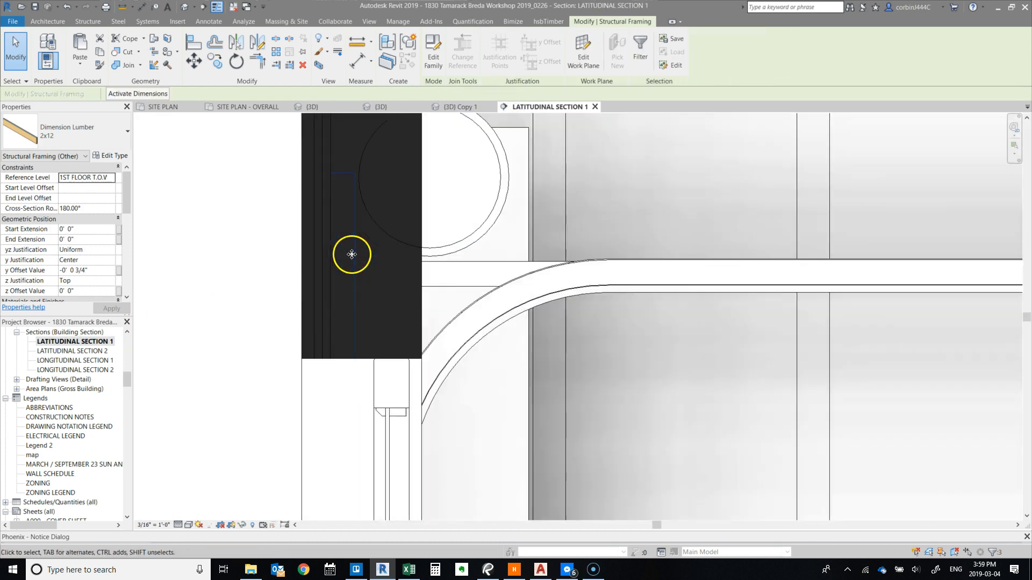
click(284, 309)
Step: Open the 1ST FLOOR plan at the wall corner beside garage door D26
key(ctrl+Tab)
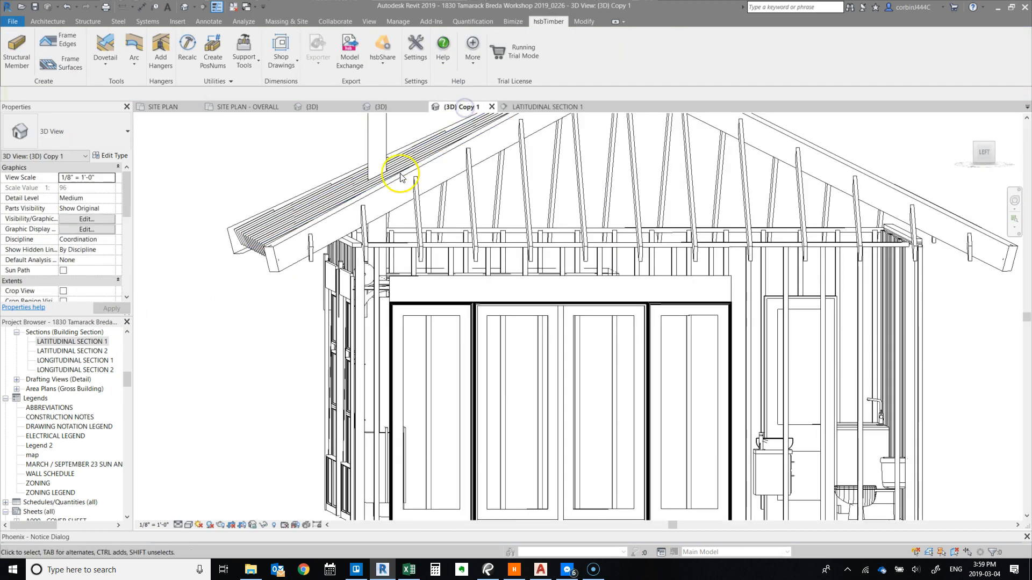
scroll(47, 401, up, 10)
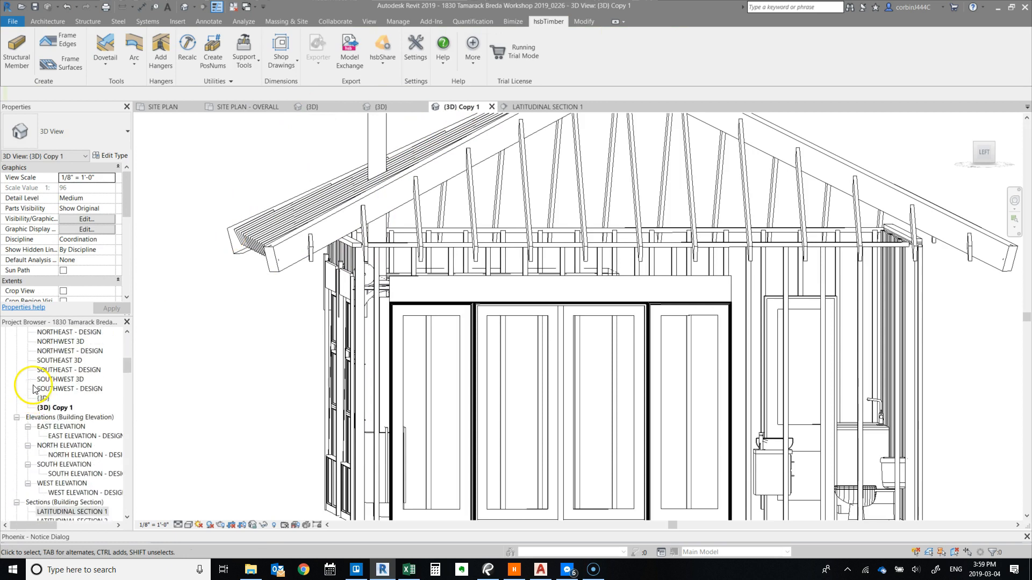
scroll(47, 401, up, 5)
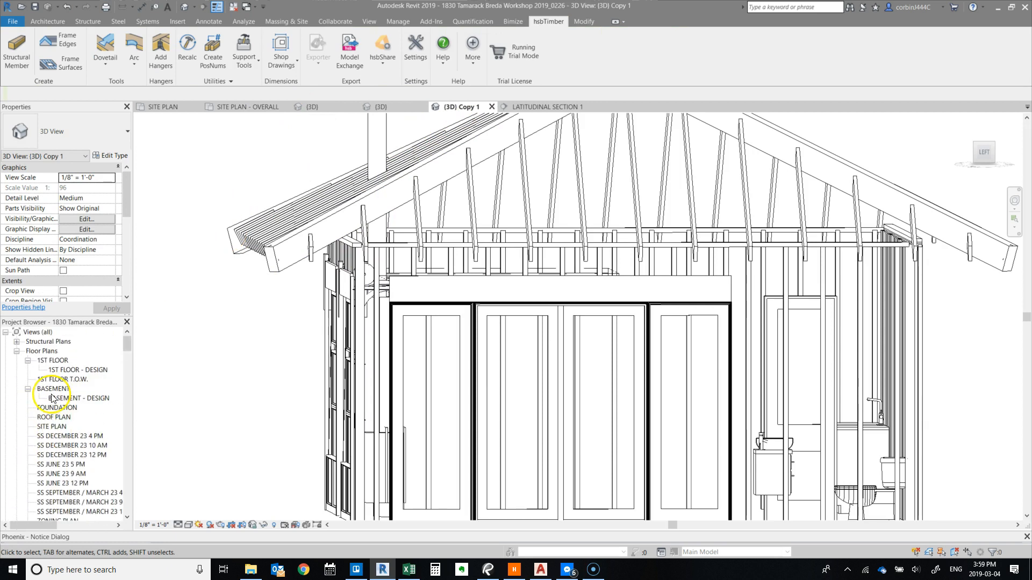
double_click(53, 361)
scroll(532, 346, up, 3)
scroll(369, 426, down, 4)
scroll(361, 178, up, 8)
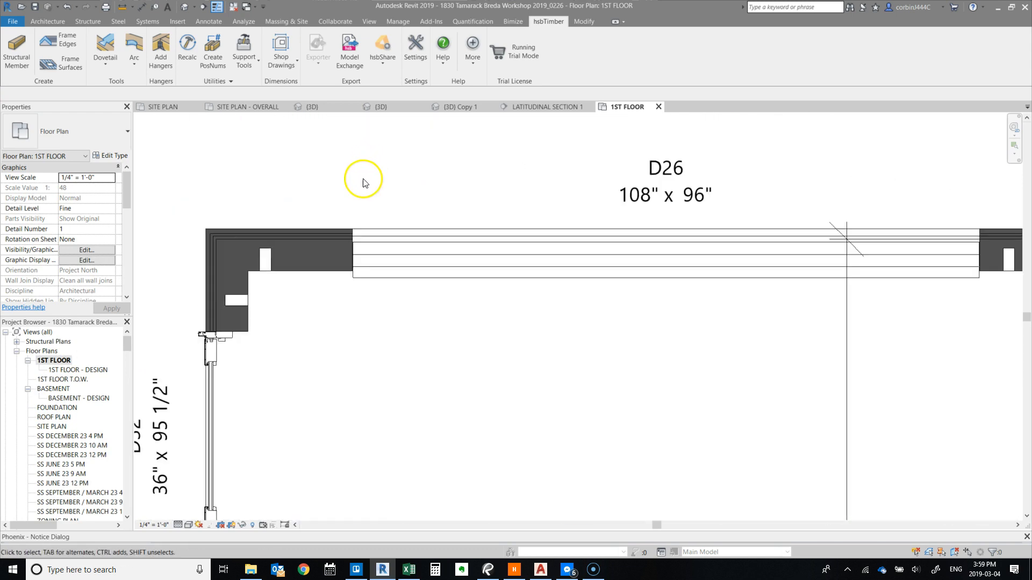
Step: Set the 2x6 Dimension Lumber type dimensions to b 1 1/2" and d 5 1/2" using the stud beside door D26
click(218, 278)
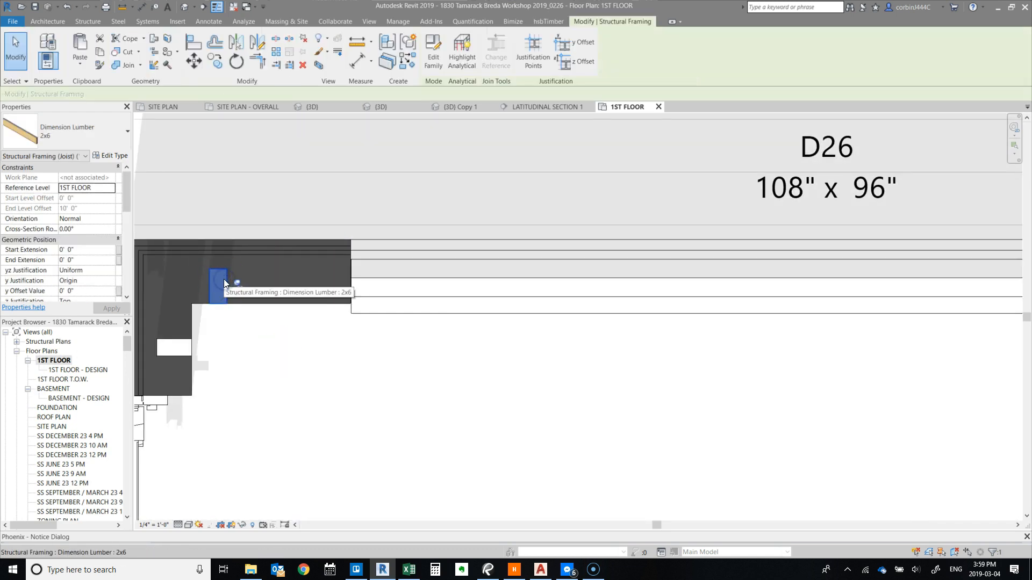
click(104, 157)
click(408, 157)
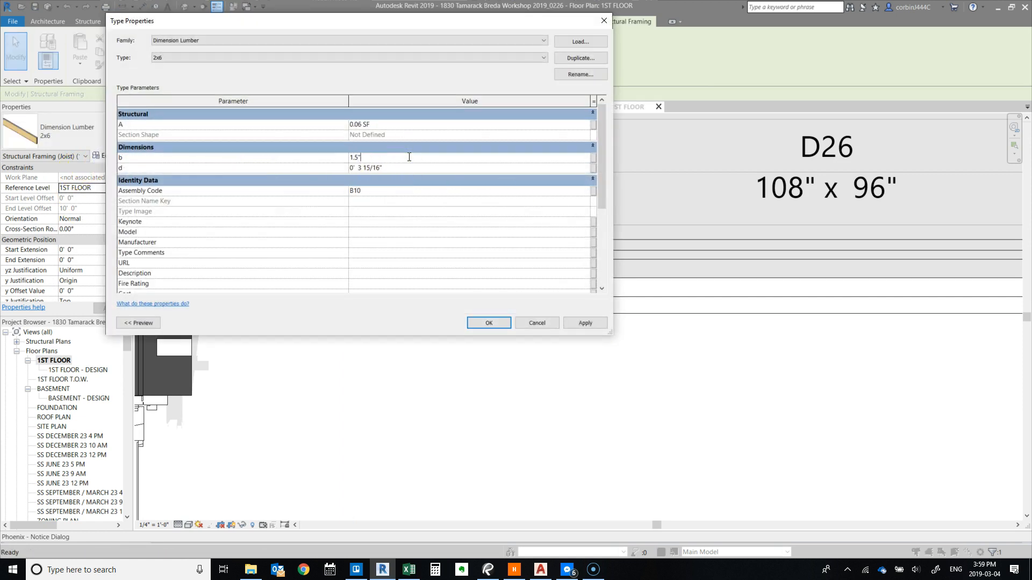
click(402, 176)
click(400, 169)
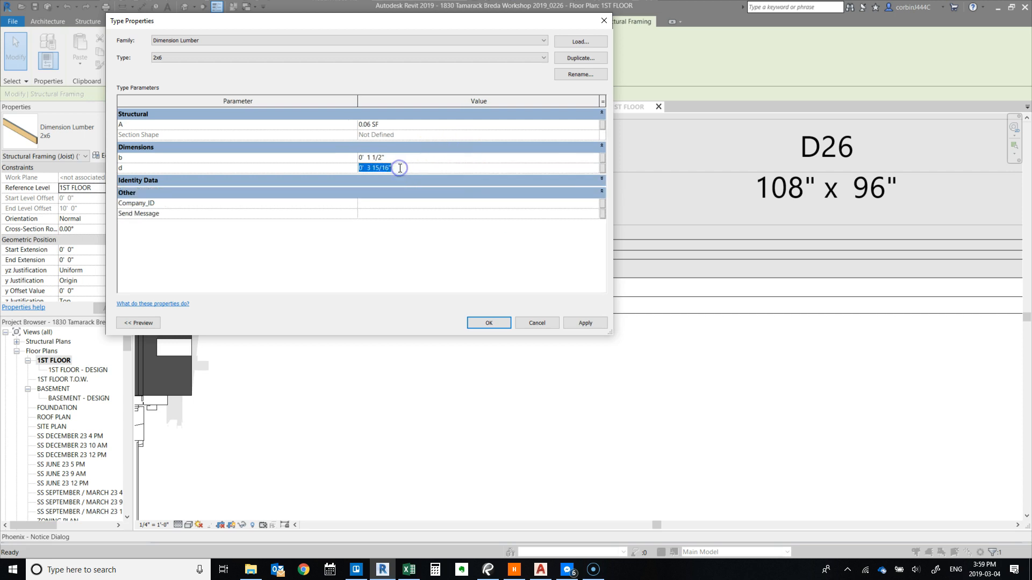
text(55")
click(370, 165)
text(5.5)
click(406, 215)
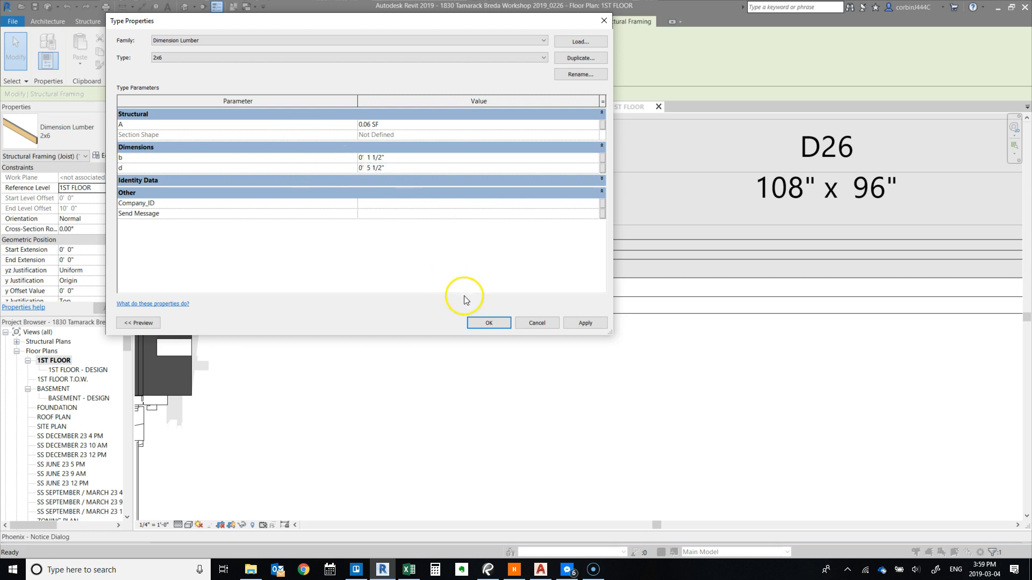
click(486, 328)
click(369, 364)
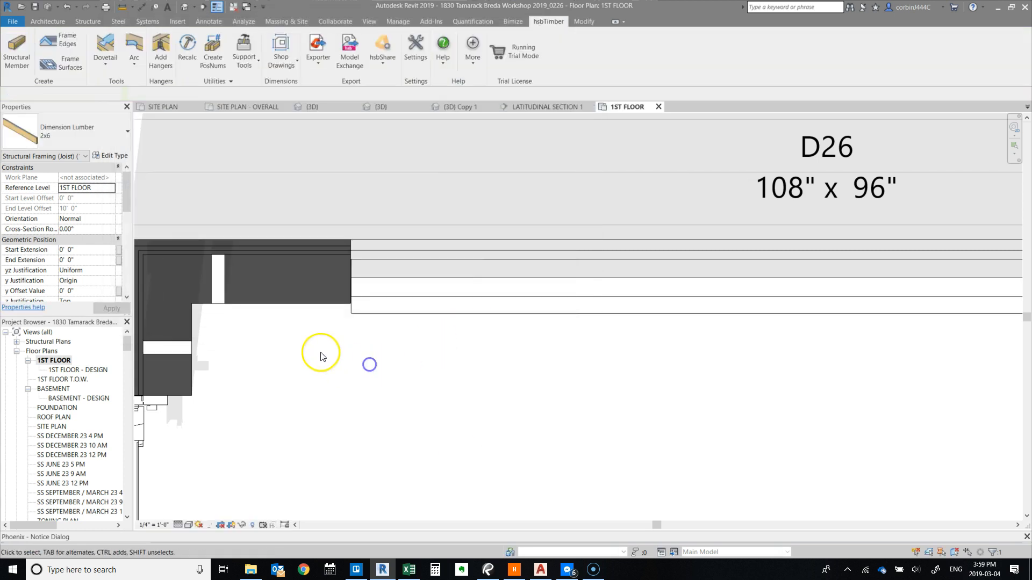
Step: Examine the resized stud at the corner beside door D26 and the 2x12 header's position in LATITUDINAL SECTION 1
scroll(203, 276, down, 3)
scroll(162, 274, up, 1)
scroll(218, 311, up, 4)
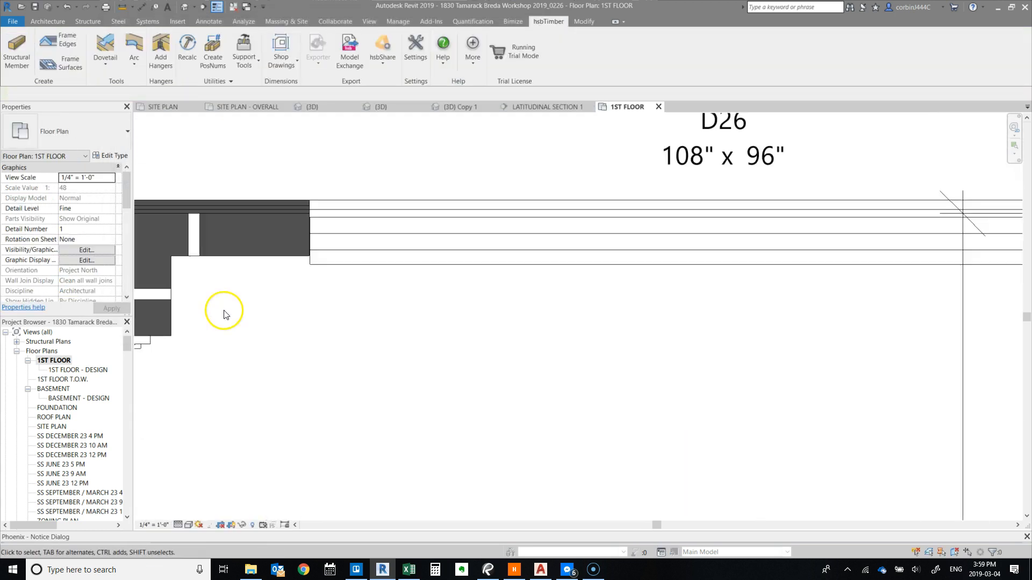
scroll(193, 236, up, 2)
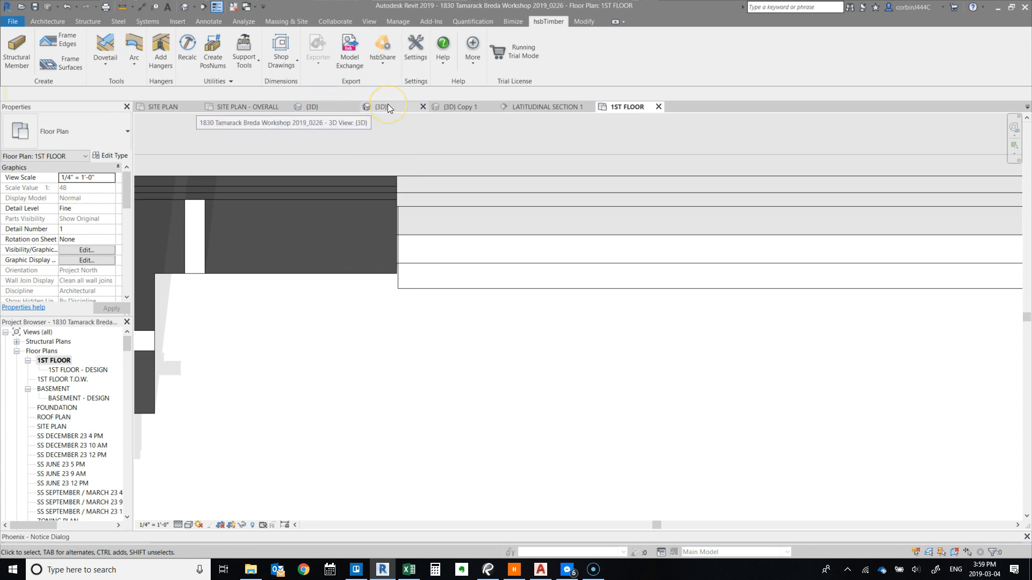
click(513, 106)
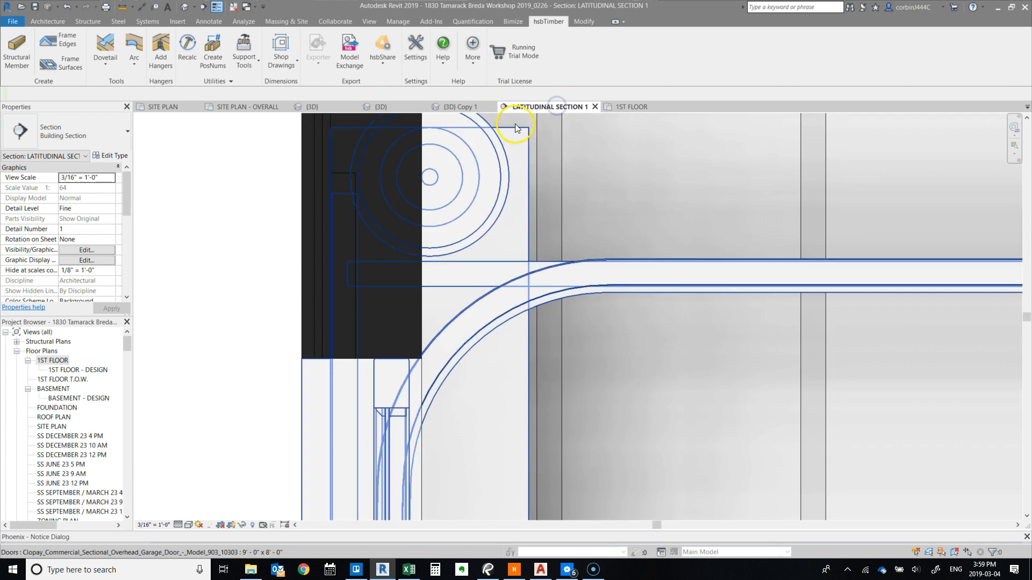
scroll(326, 156, up, 3)
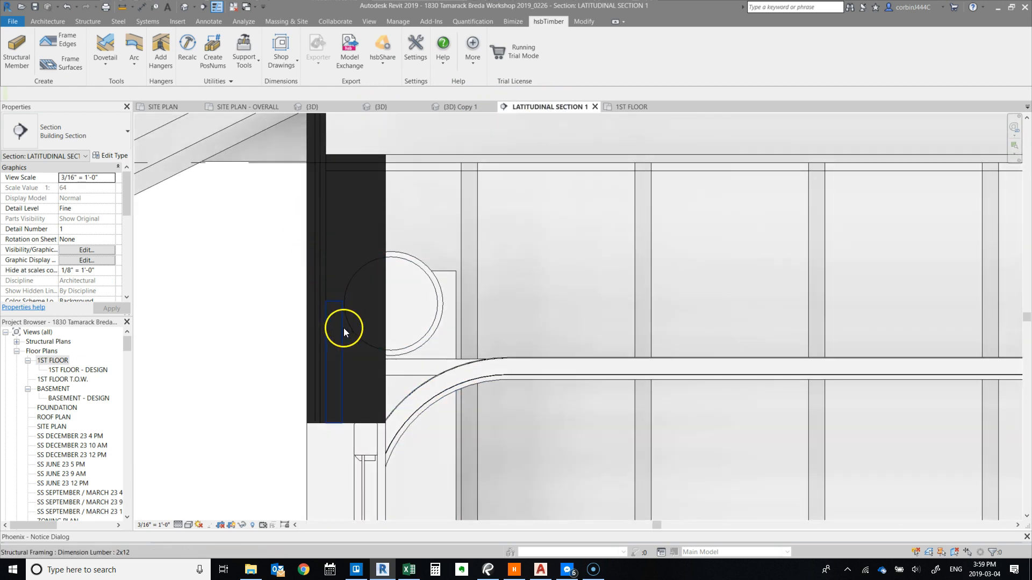
scroll(302, 255, down, 4)
scroll(302, 256, down, 2)
Step: In the {3D} view, start Frame Edges and pick the vertical side edges of both garage door openings
click(380, 106)
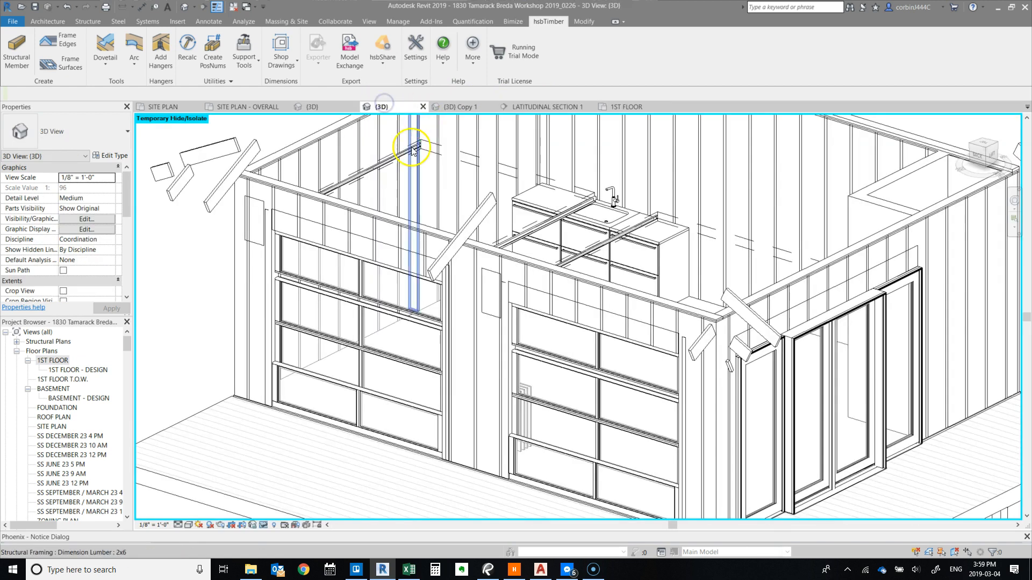
scroll(289, 207, up, 5)
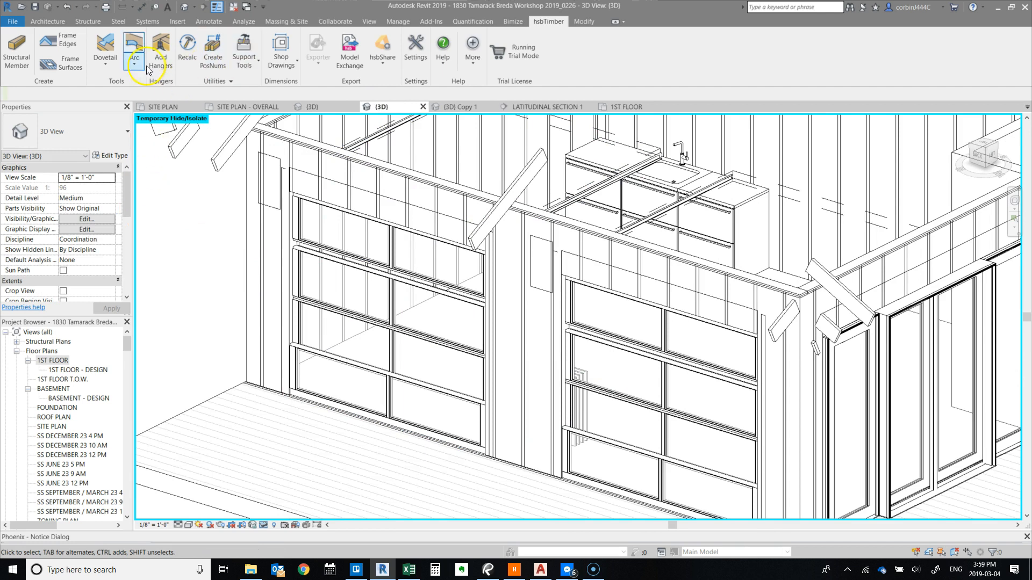
click(64, 39)
click(291, 224)
click(490, 354)
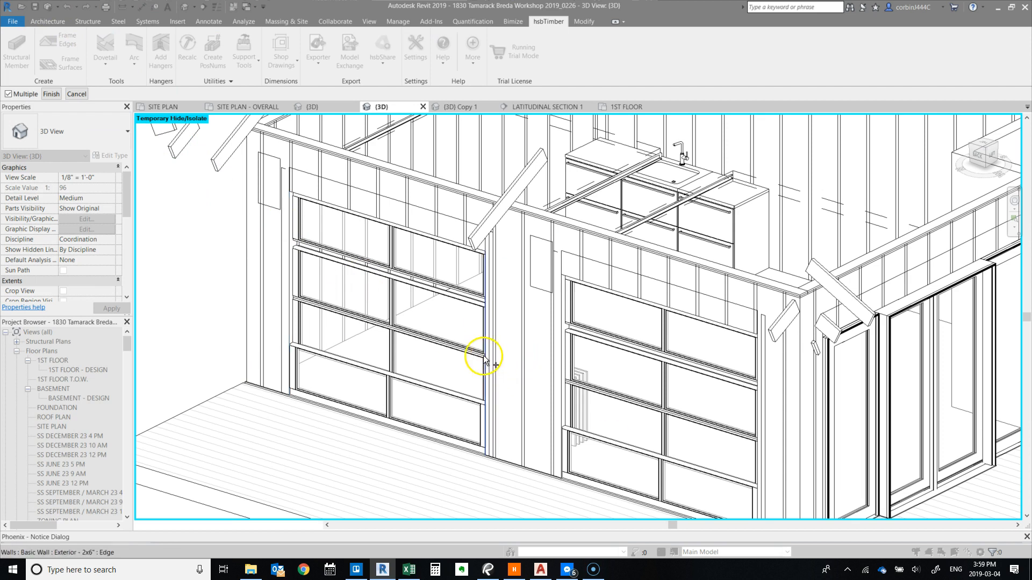
click(563, 366)
click(758, 402)
Step: Add the side edges of the glazed door opening to the selection and frame the picked edges with Dimension Lumber 2x6
scroll(645, 355, down, 5)
scroll(795, 356, up, 5)
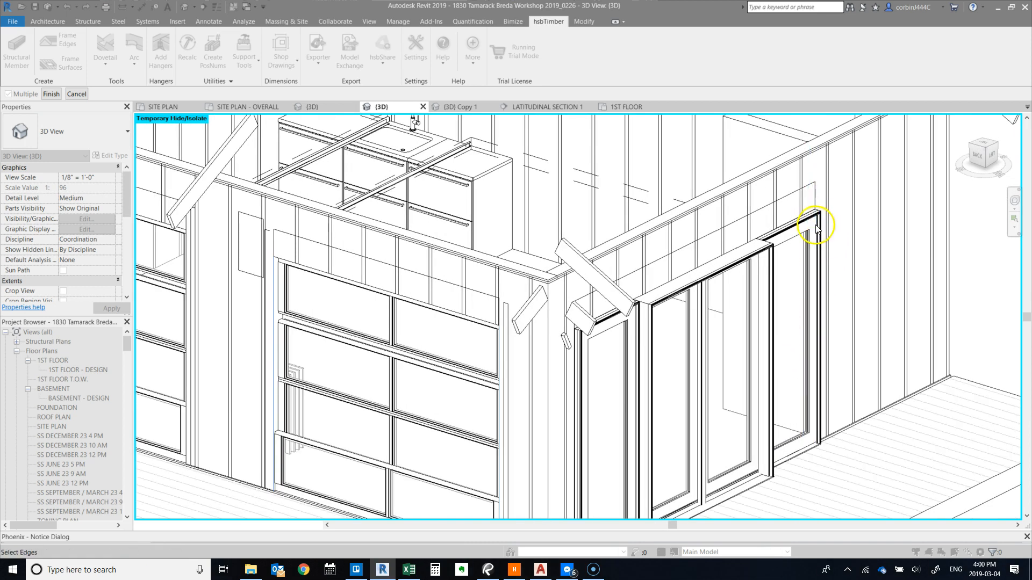
click(574, 396)
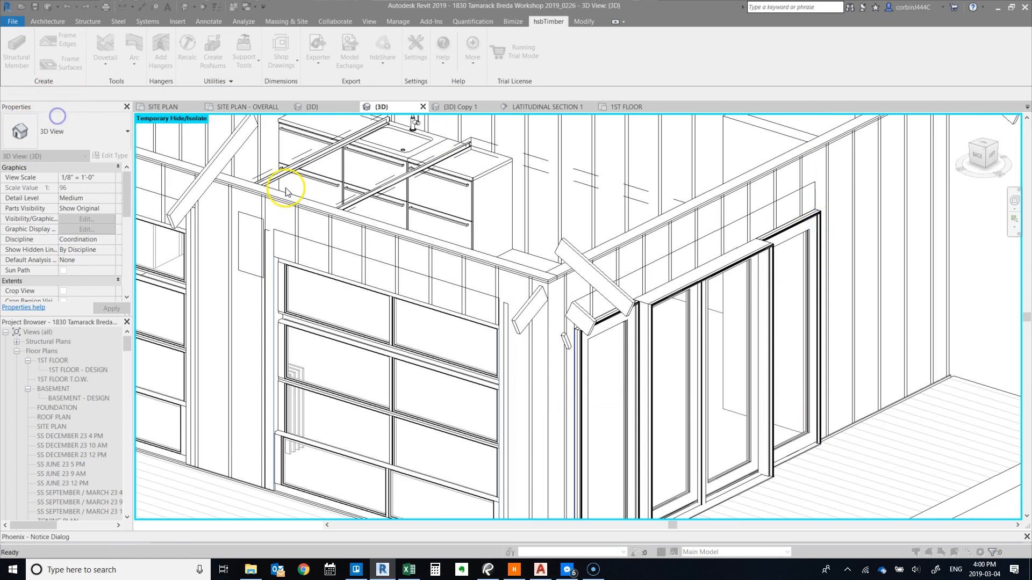
click(169, 102)
scroll(116, 237, down, 3)
scroll(115, 231, up, 3)
scroll(135, 215, down, 5)
scroll(148, 182, up, 2)
click(154, 144)
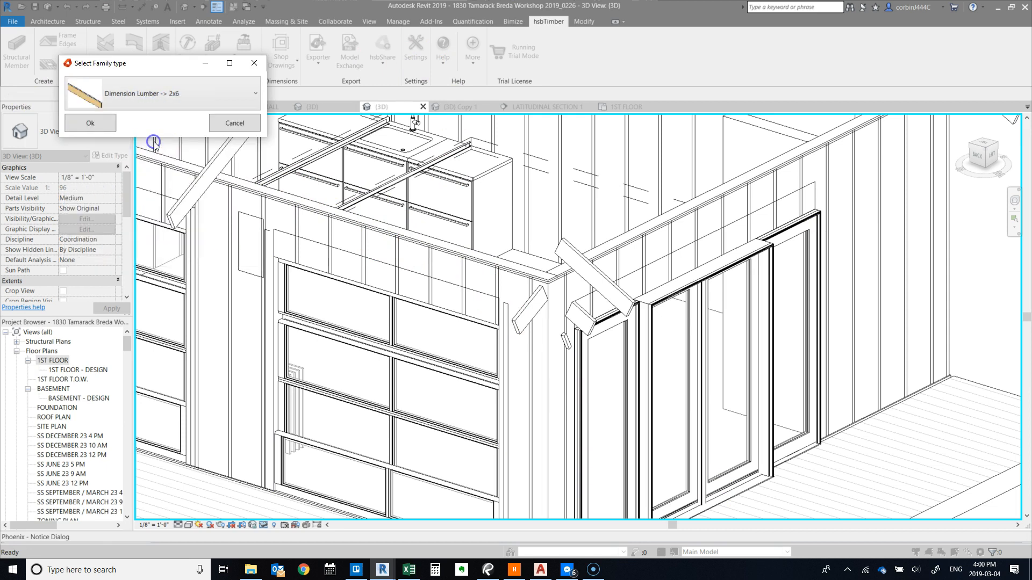
click(90, 123)
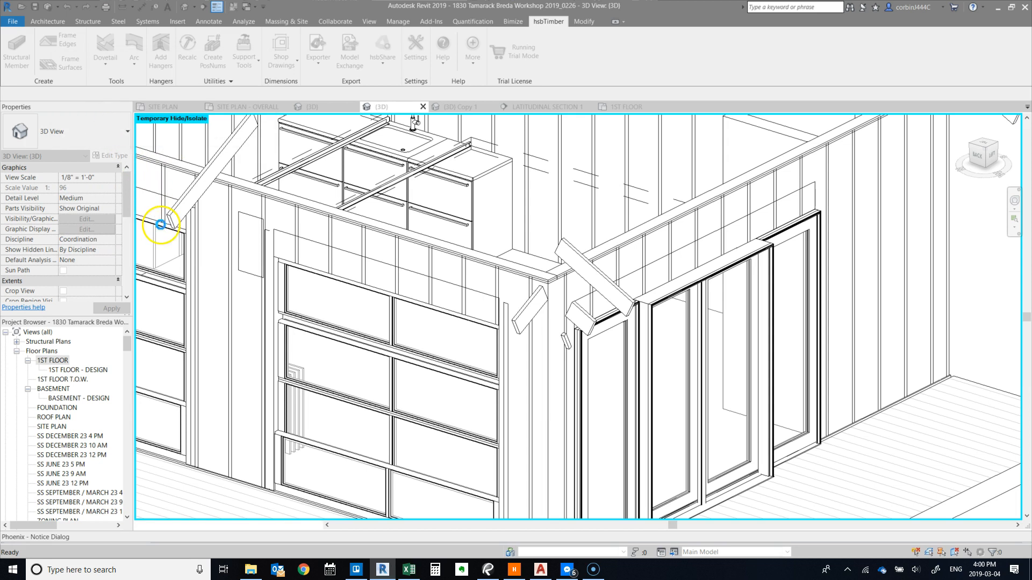
scroll(419, 236, down, 5)
scroll(175, 215, up, 3)
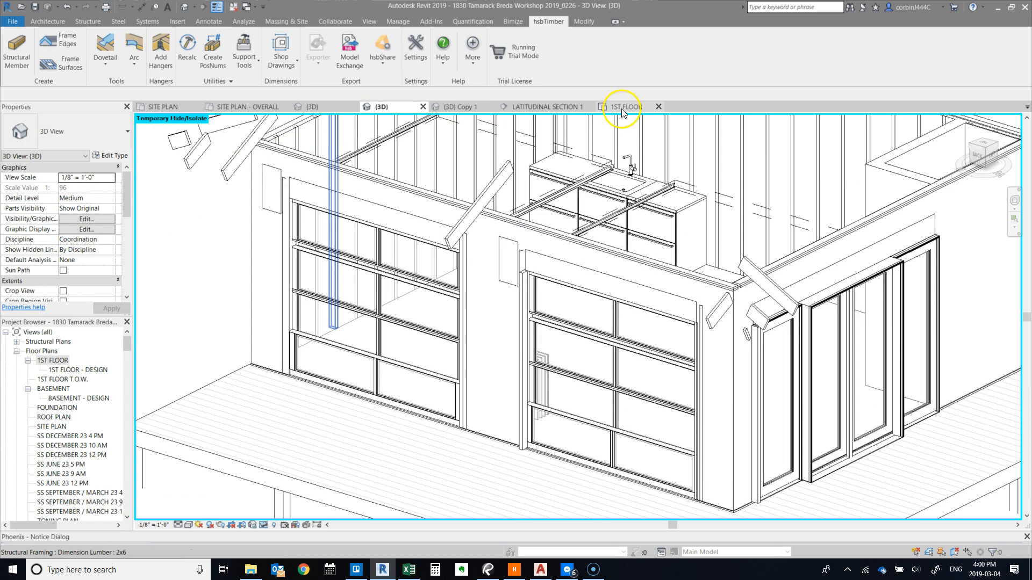
Step: In the 1ST FLOOR plan, check the new 2x6 members at both sides of door D26 against the existing wall studs
click(621, 108)
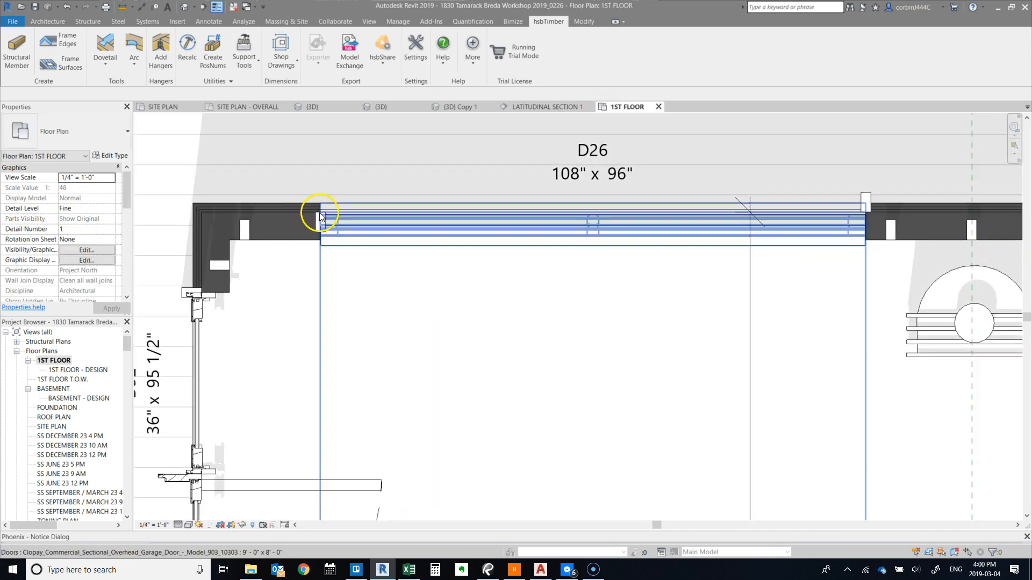
click(317, 220)
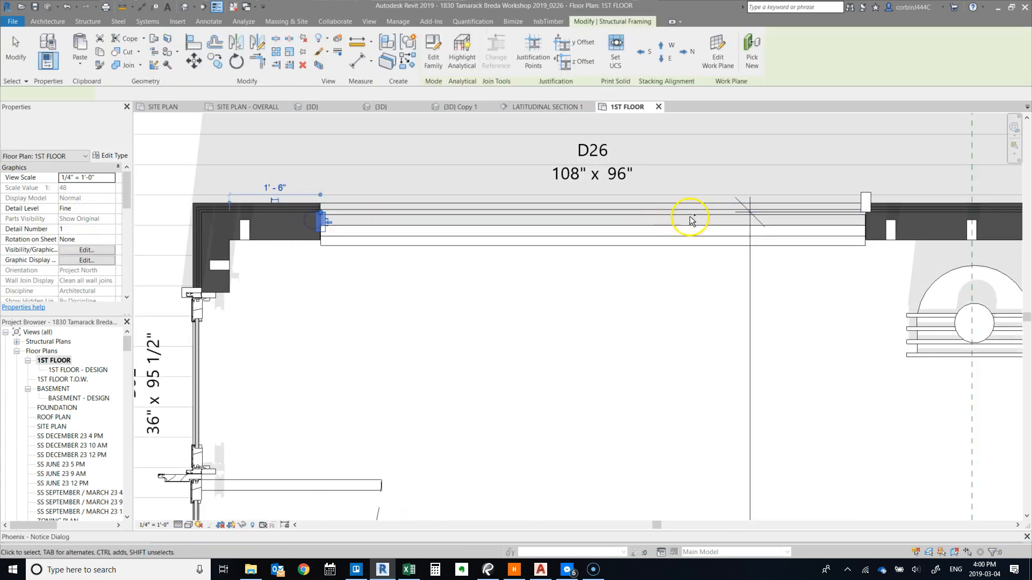
ctrl+click(871, 195)
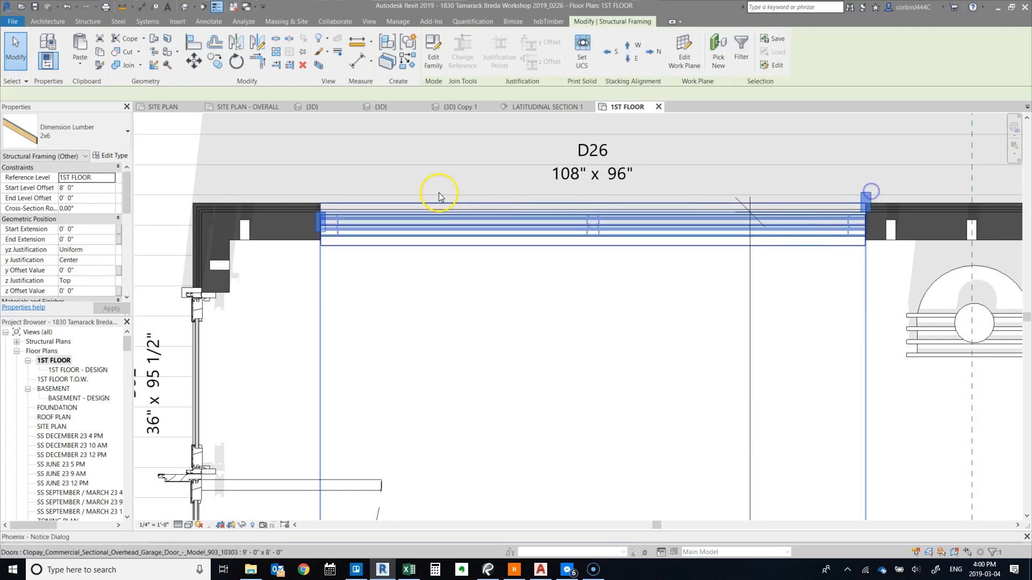
scroll(572, 185, down, 4)
scroll(691, 196, up, 5)
scroll(591, 212, down, 5)
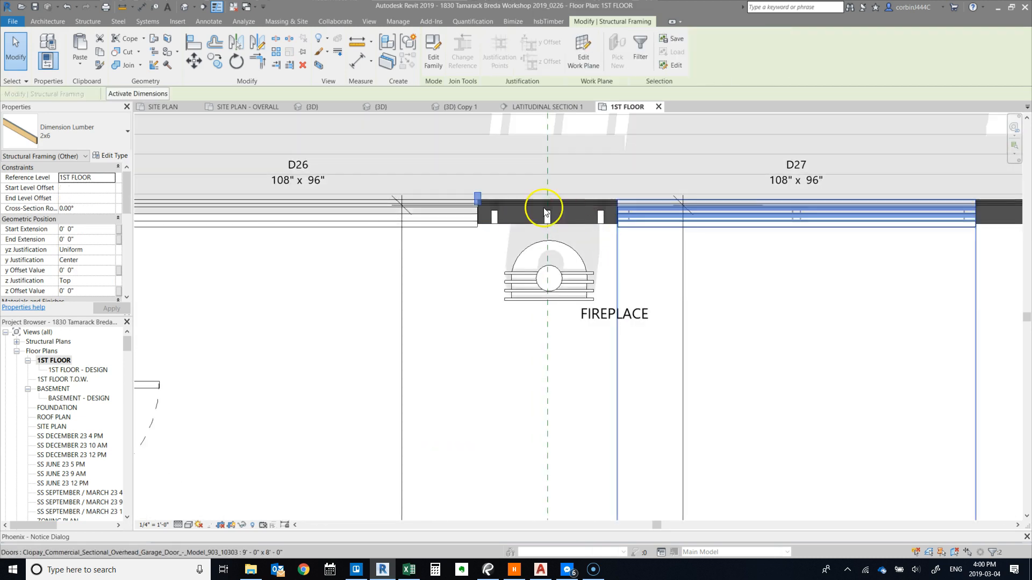
scroll(559, 252, up, 2)
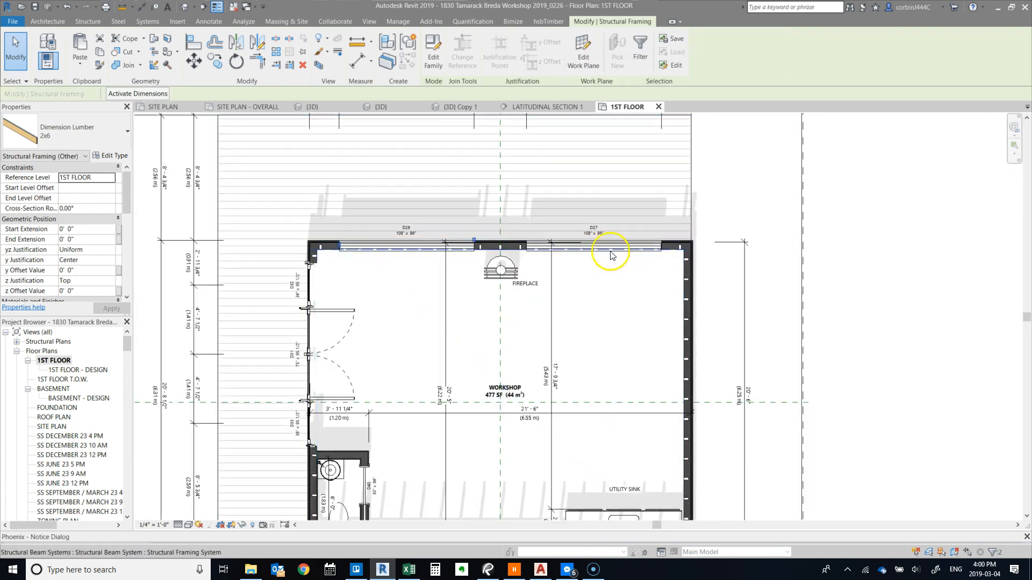
scroll(314, 250, up, 3)
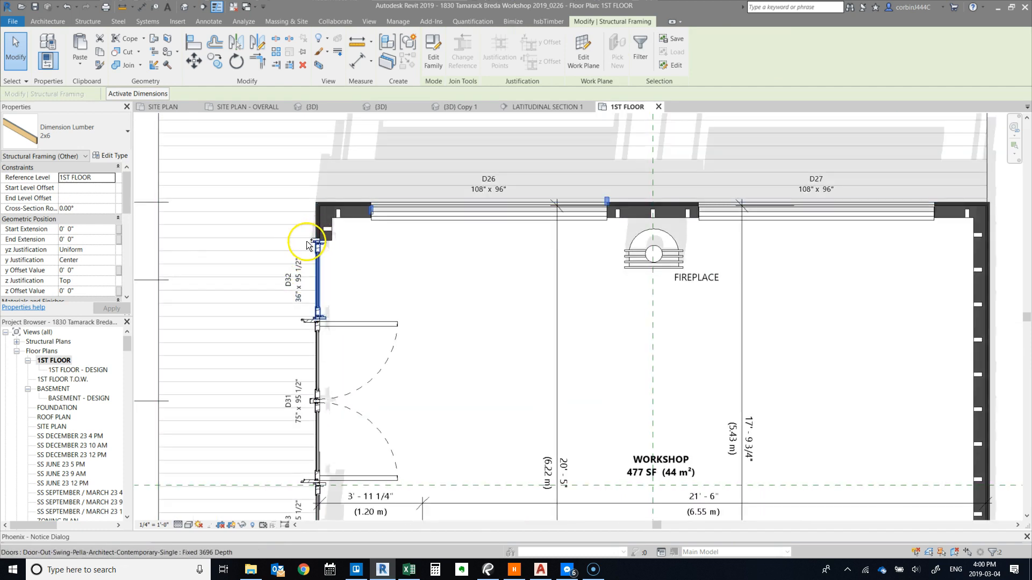
scroll(311, 236, up, 3)
scroll(318, 249, up, 3)
scroll(319, 247, down, 3)
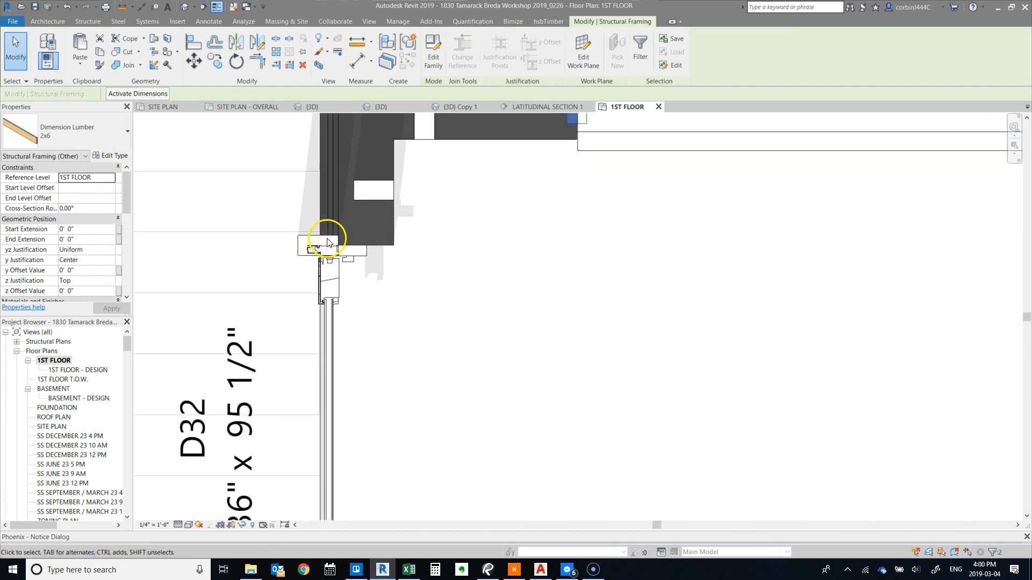
click(375, 185)
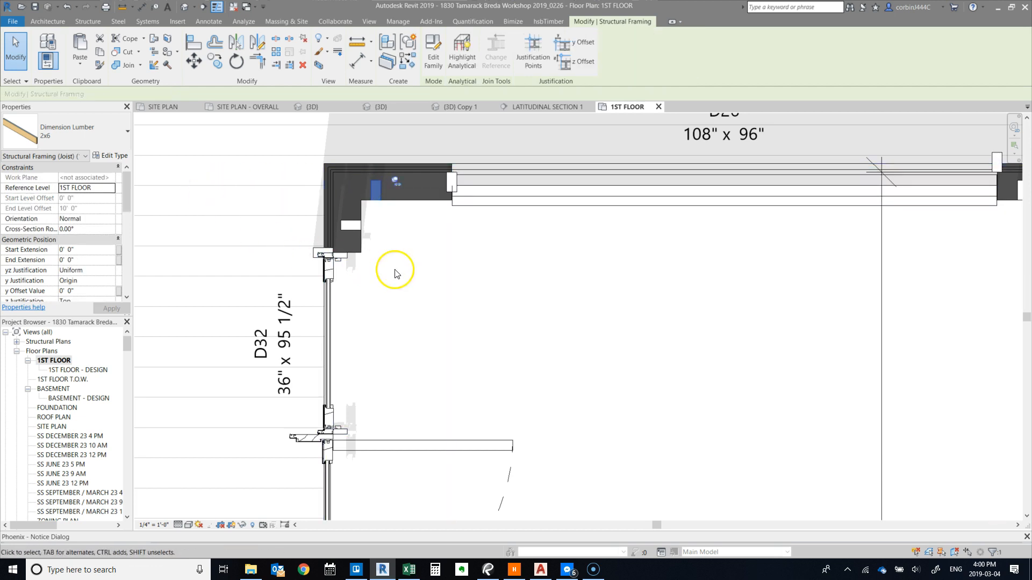
click(516, 344)
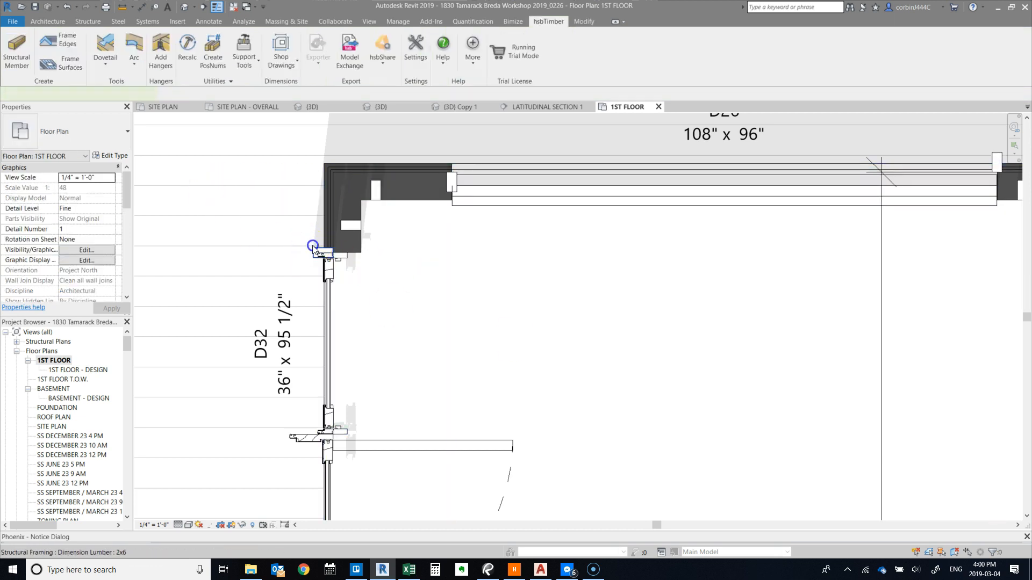
Step: Check the new 2x6 members at the outer sides of doors D32 and D33, leaving them deselected
click(312, 248)
scroll(309, 215, down, 3)
scroll(341, 419, up, 5)
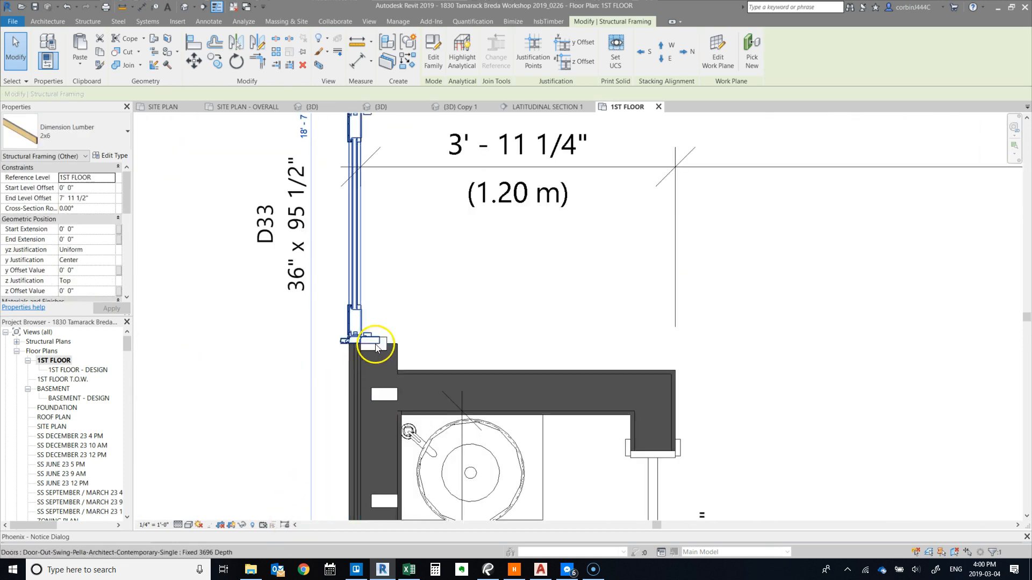
ctrl+click(389, 338)
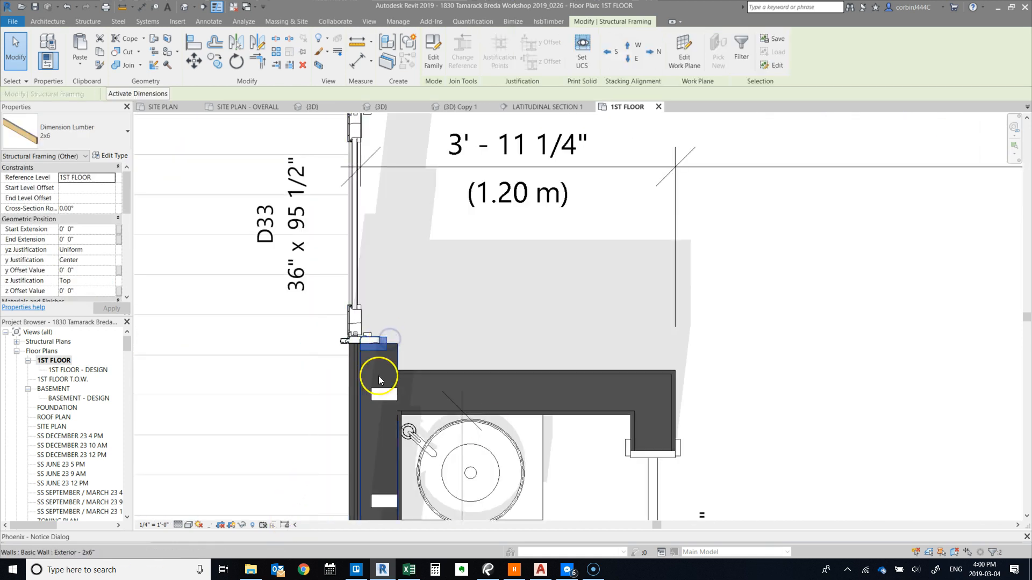
scroll(379, 378, down, 5)
scroll(447, 180, up, 2)
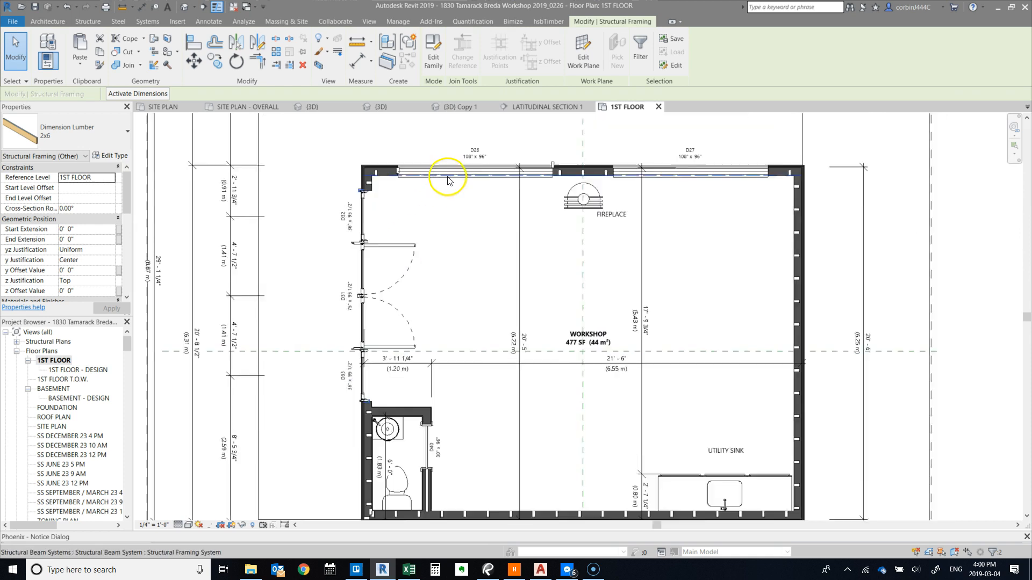
scroll(448, 177, up, 3)
click(393, 237)
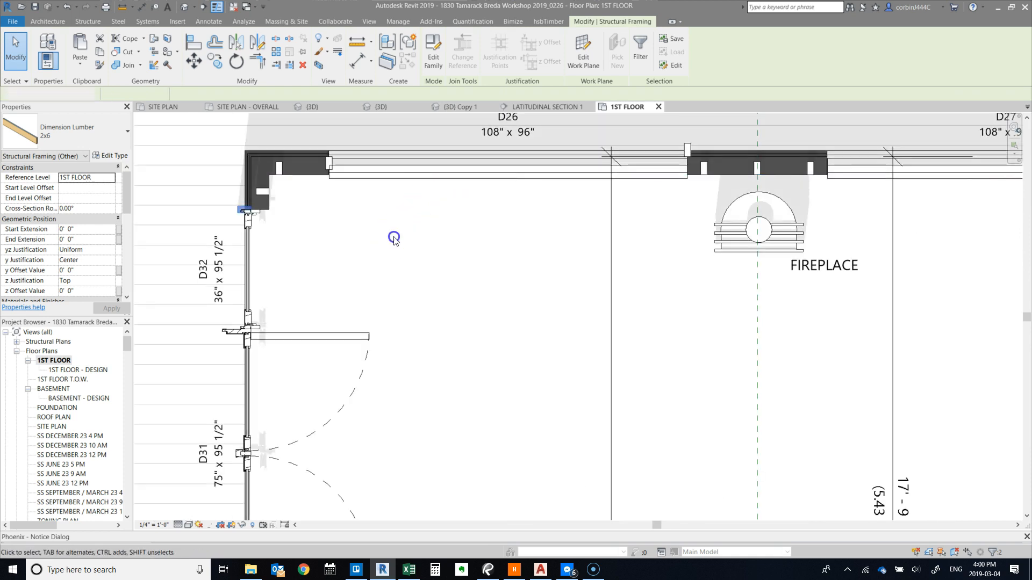
Step: Delete the misplaced 2x6 members at the corner side of door D32 and the fireplace side of door D26
click(235, 206)
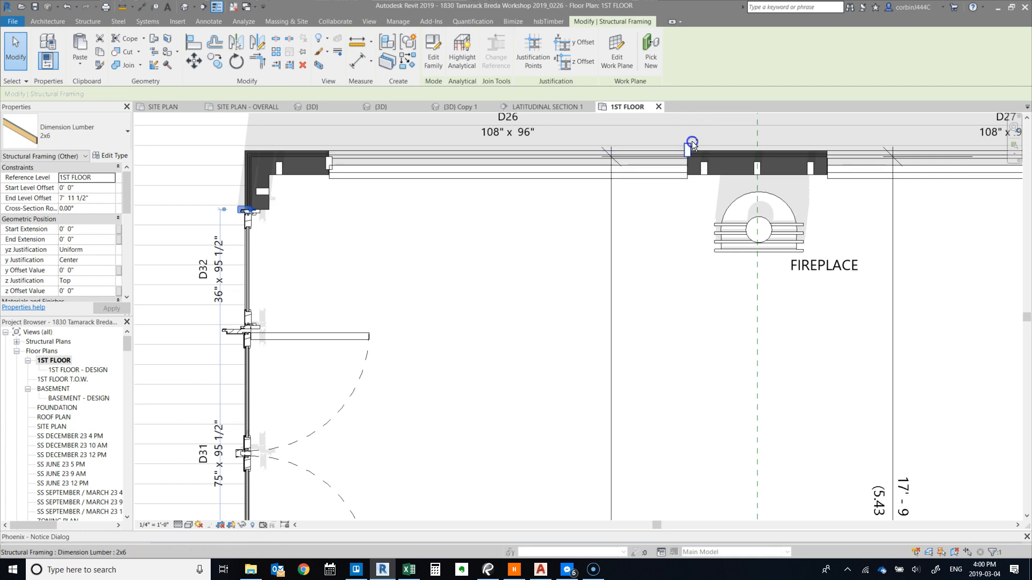
ctrl+click(691, 141)
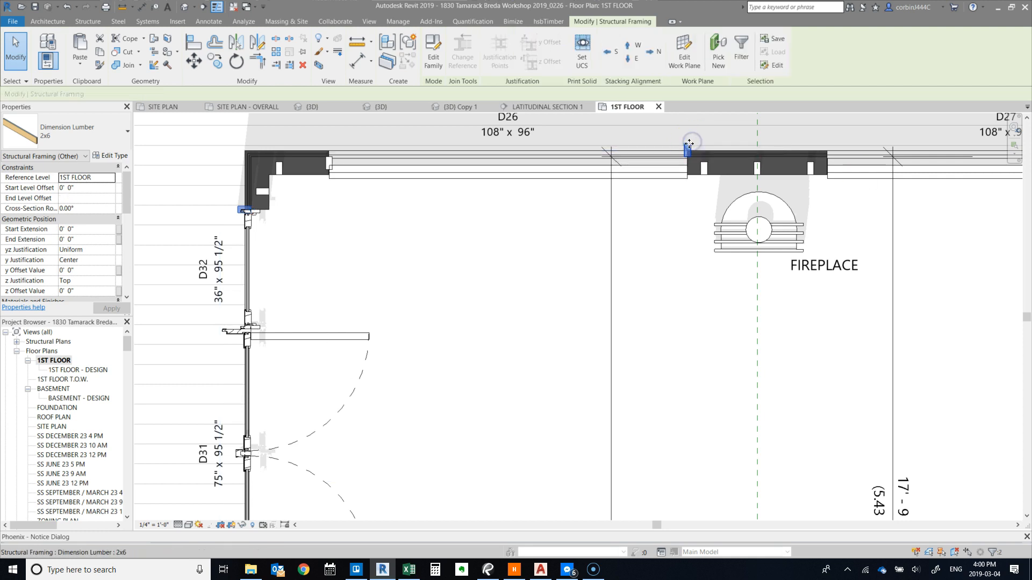
click(208, 192)
Step: Copy the 2x6 stud in the corner wall above door D32 to the wall end at the door opening
scroll(269, 188, up, 5)
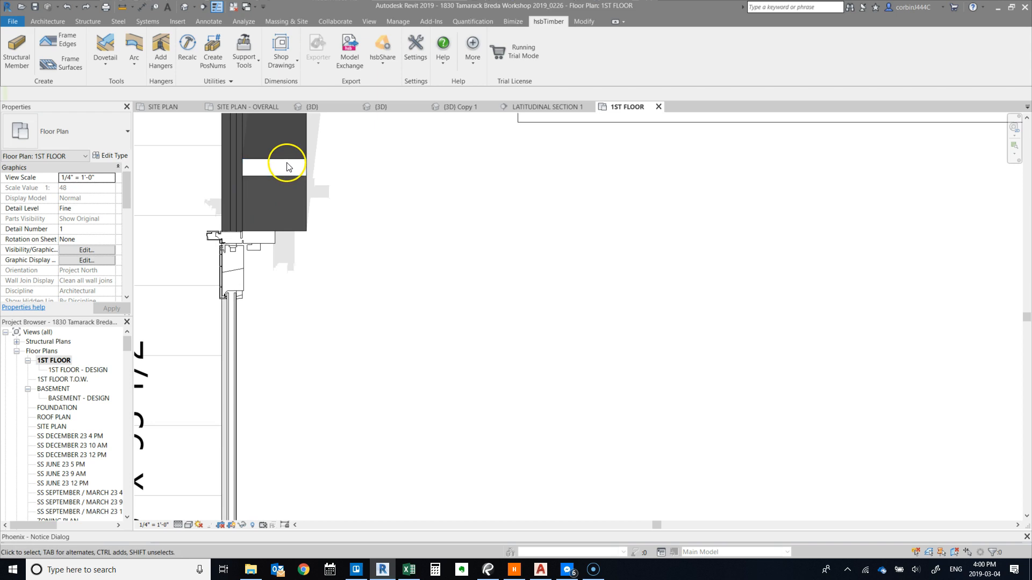
click(284, 175)
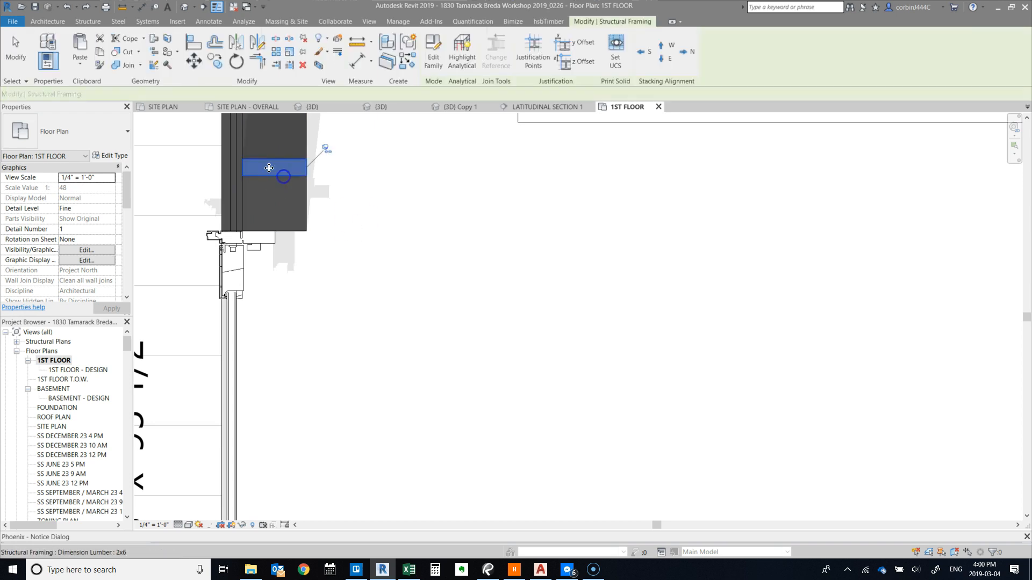
click(215, 61)
click(308, 173)
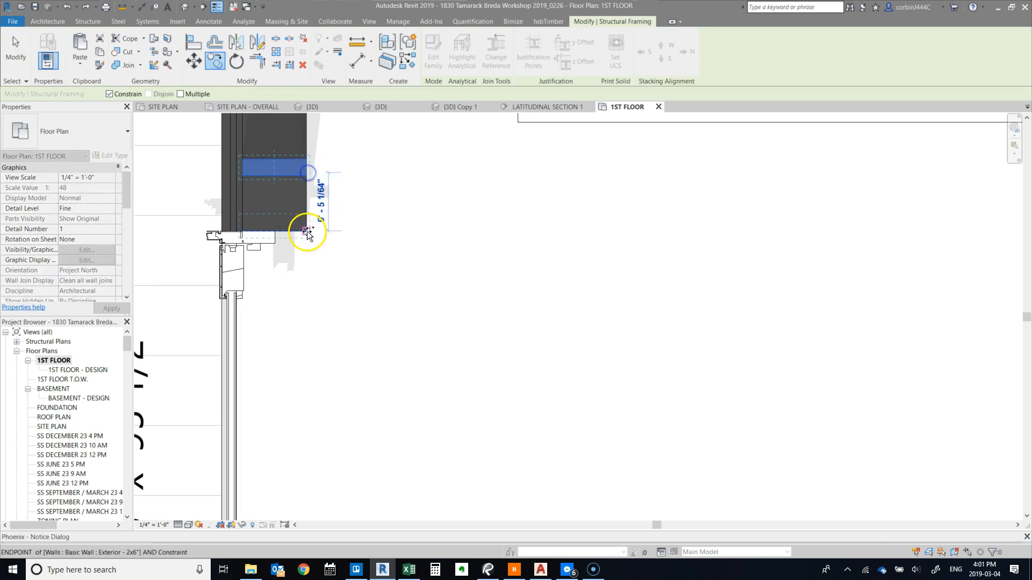
click(311, 227)
scroll(219, 195, up, 3)
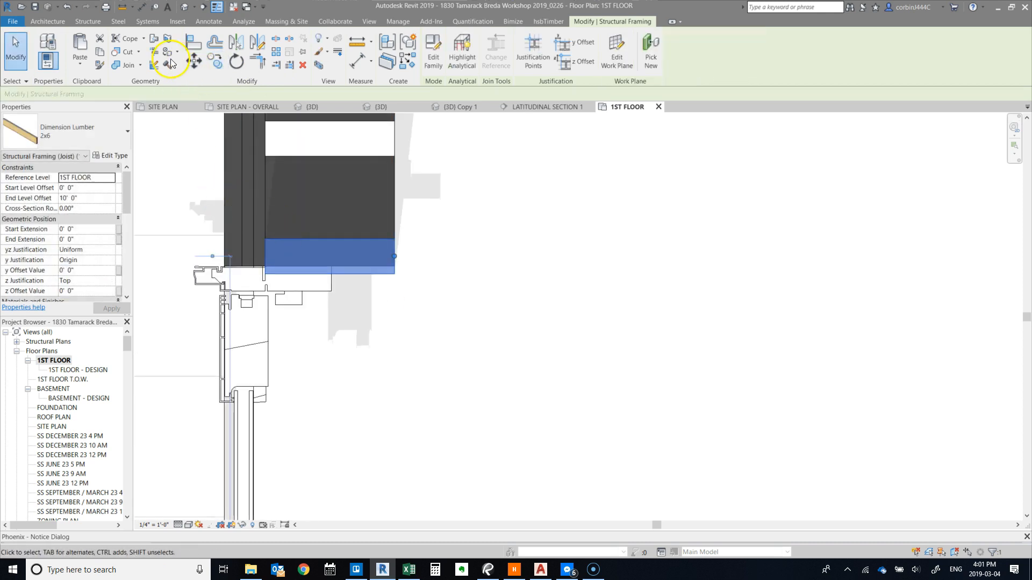
Step: Move the copied 2x6 stud about 1/4" back toward the wall end at the door D32 opening
click(242, 74)
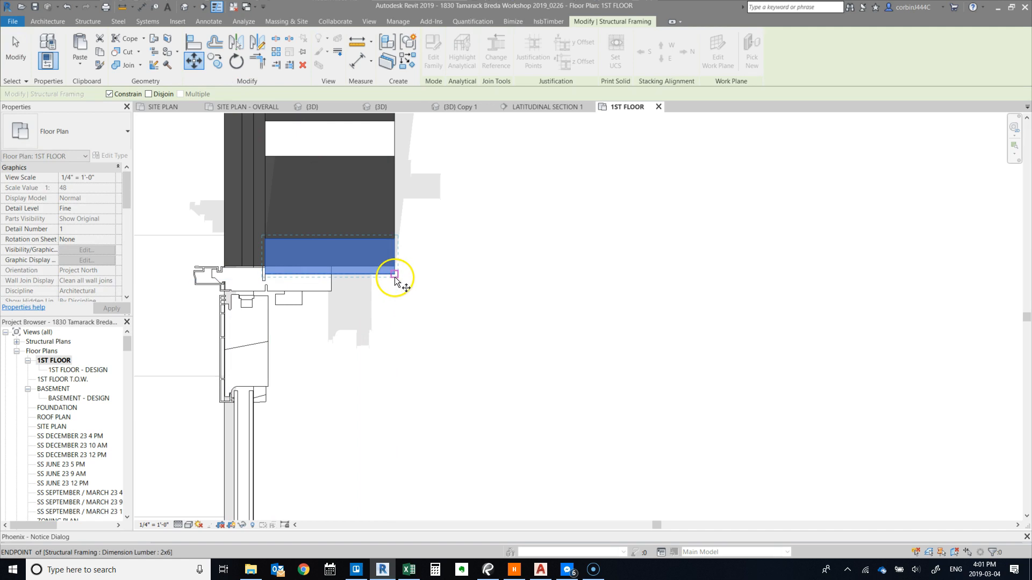
click(394, 268)
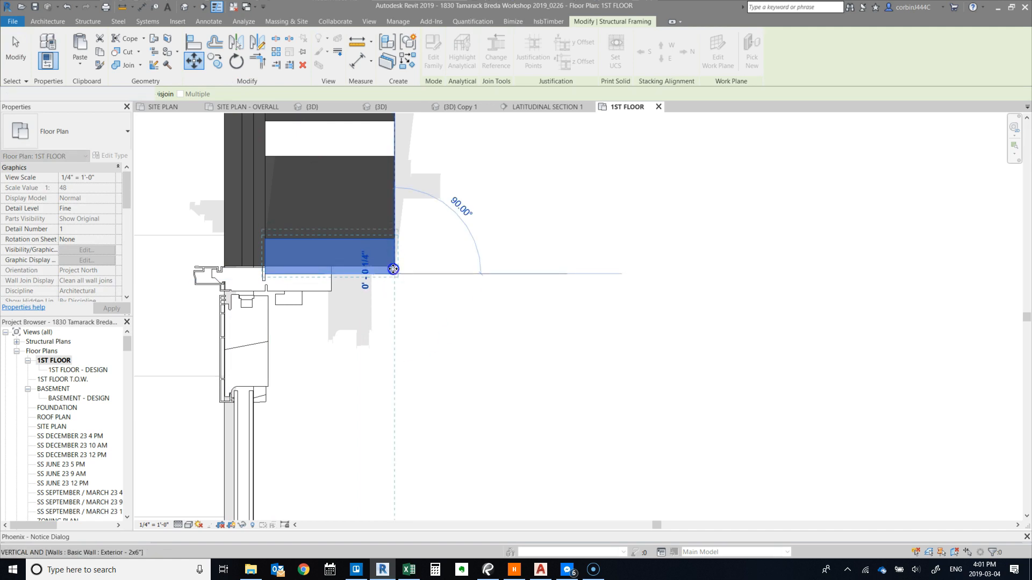
click(431, 302)
Step: Move the same 2x6 stud so its door-side face sits flush with the end face of the wall
scroll(347, 268, up, 3)
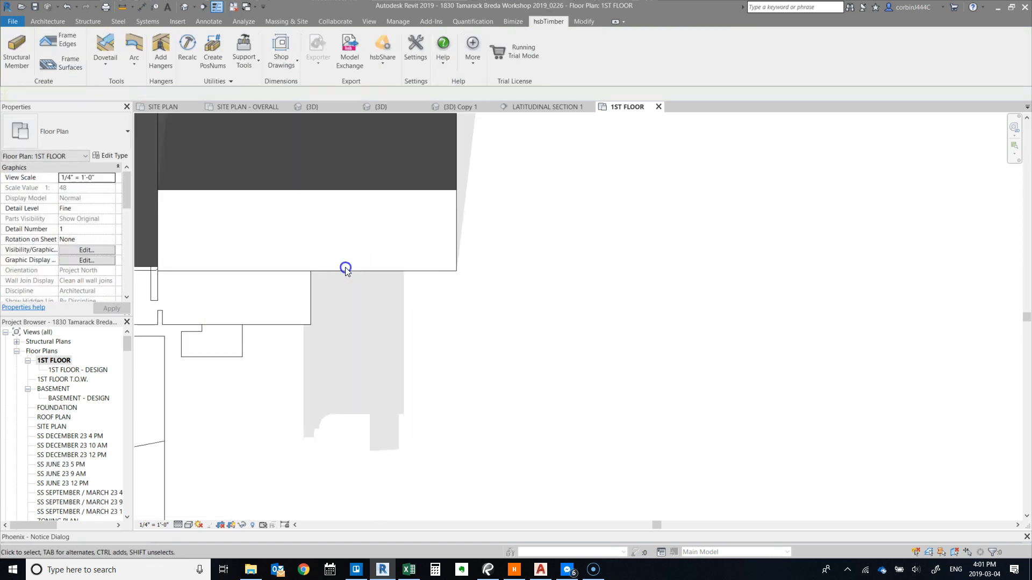
click(346, 269)
click(194, 61)
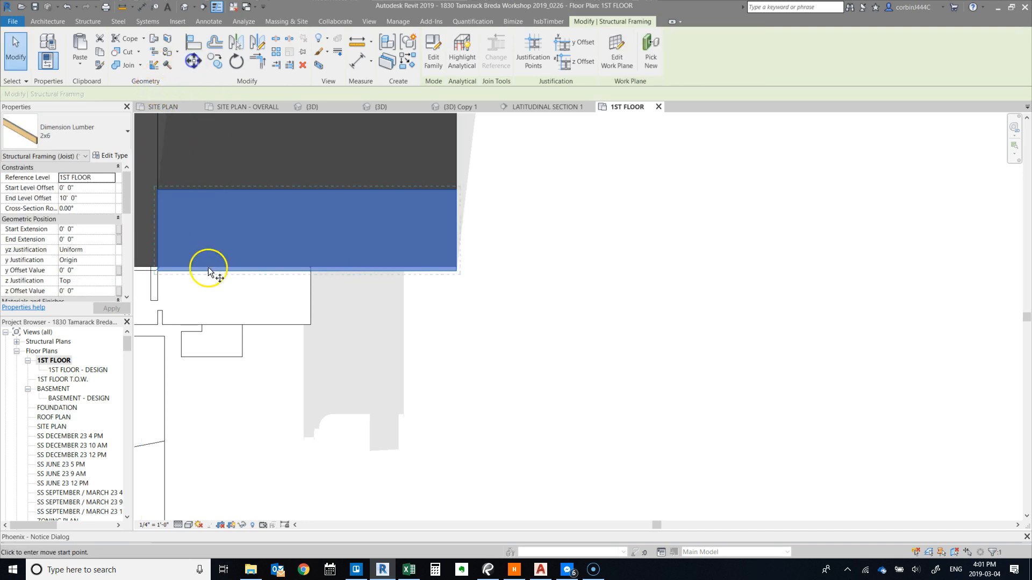
click(208, 270)
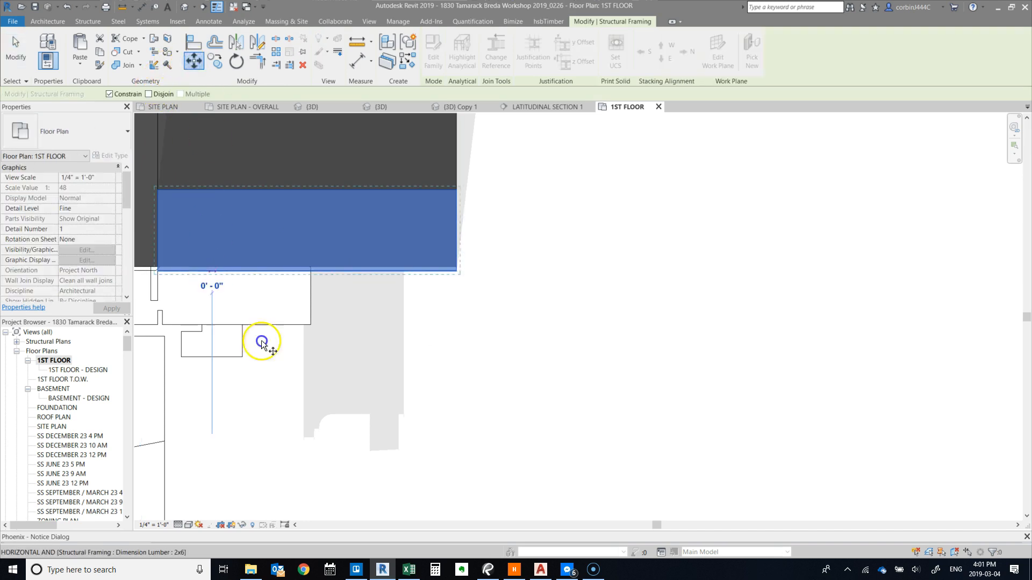
click(209, 234)
key(m)
key(v)
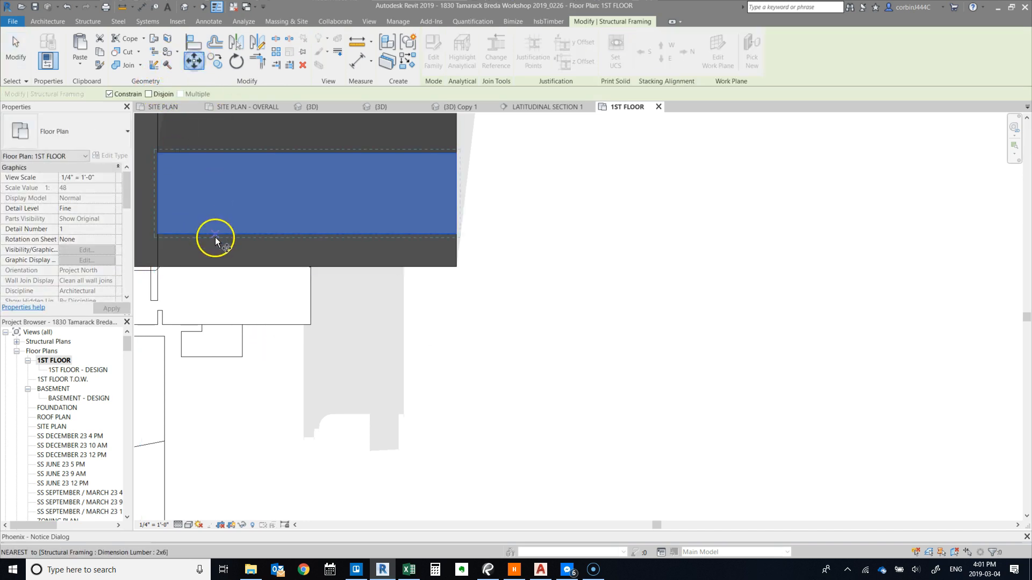
click(215, 237)
click(221, 267)
click(488, 410)
Step: Copy the wall-end 2x6 stud twice, each 1 1/2" further into the wall, filling the gap to the existing stud
scroll(392, 327, down, 4)
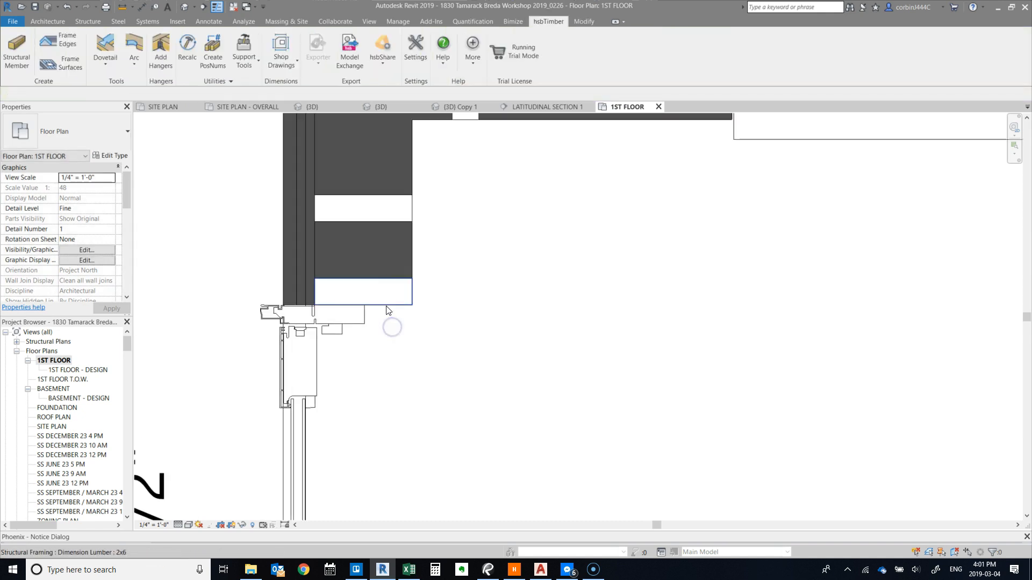
click(362, 278)
scroll(362, 279, up, 3)
click(221, 59)
click(319, 331)
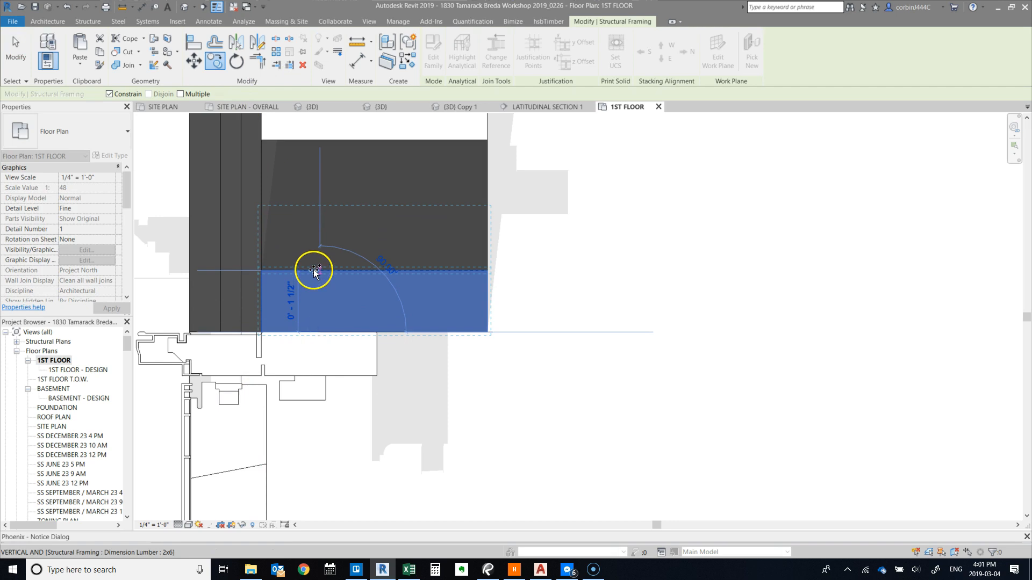
click(314, 269)
click(218, 62)
click(311, 349)
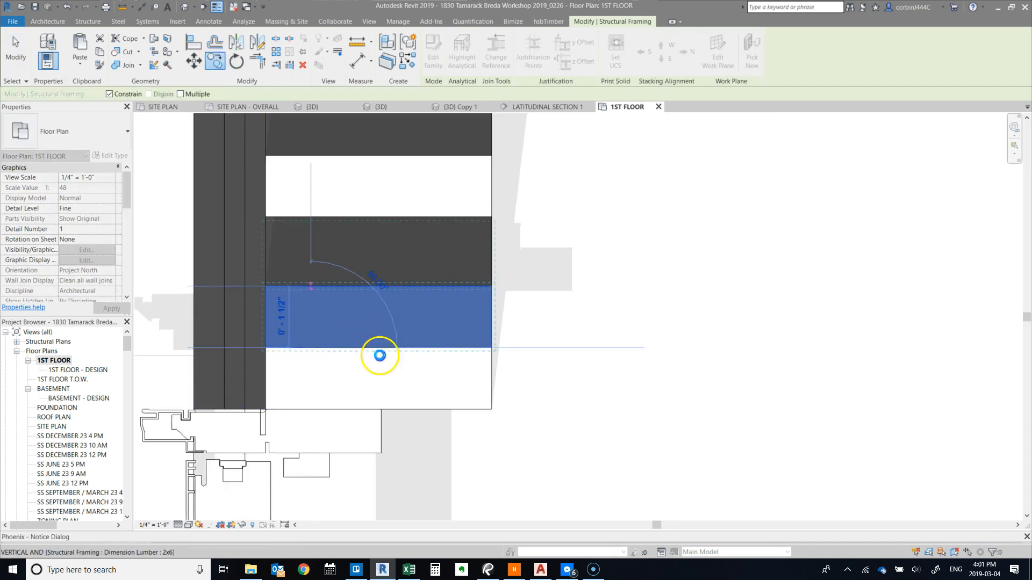
click(555, 338)
Step: Check the stacked studs above door D32 in plan, and open the {3D} Copy 1 view at the same corner
scroll(524, 333, down, 2)
scroll(376, 209, down, 6)
scroll(377, 209, up, 2)
scroll(379, 210, down, 6)
scroll(383, 210, up, 6)
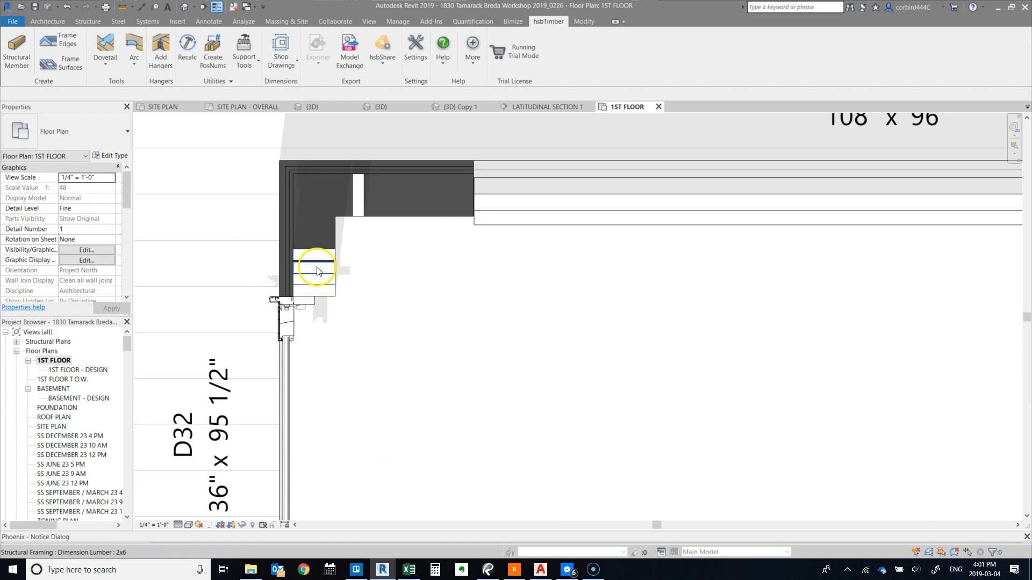
click(317, 107)
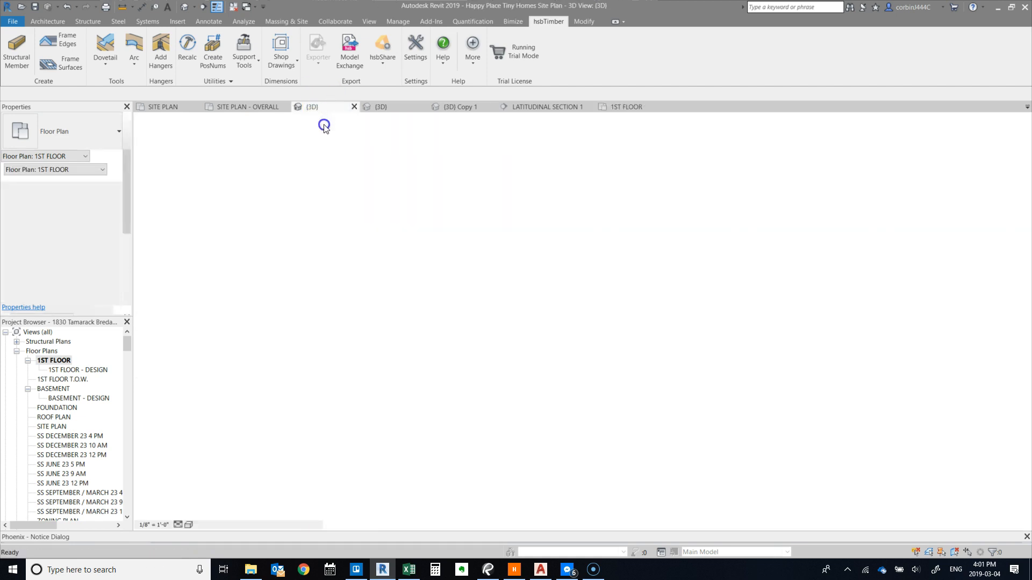
click(457, 106)
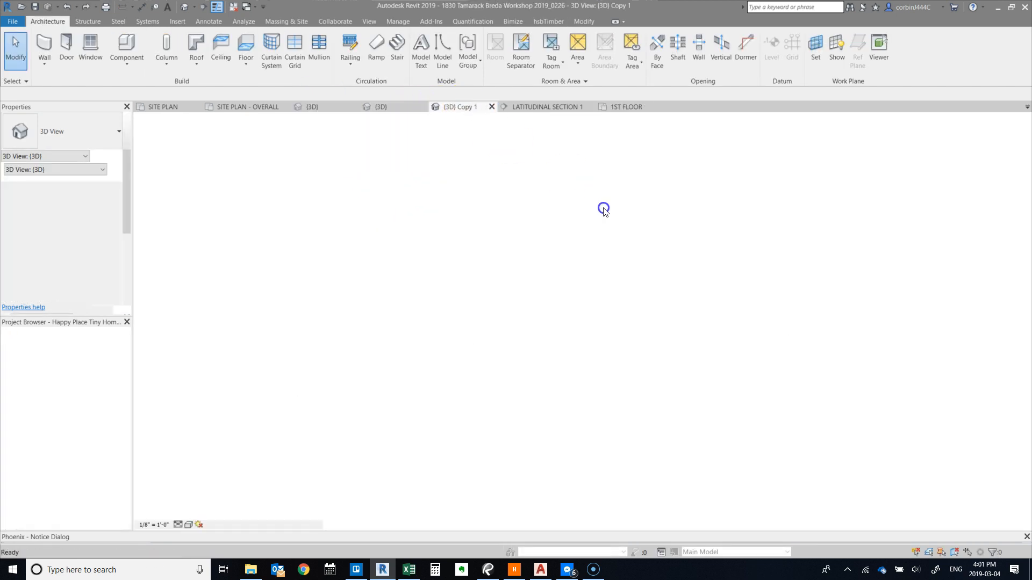
shift+middle_drag(380, 230, 373, 285)
scroll(290, 269, up, 6)
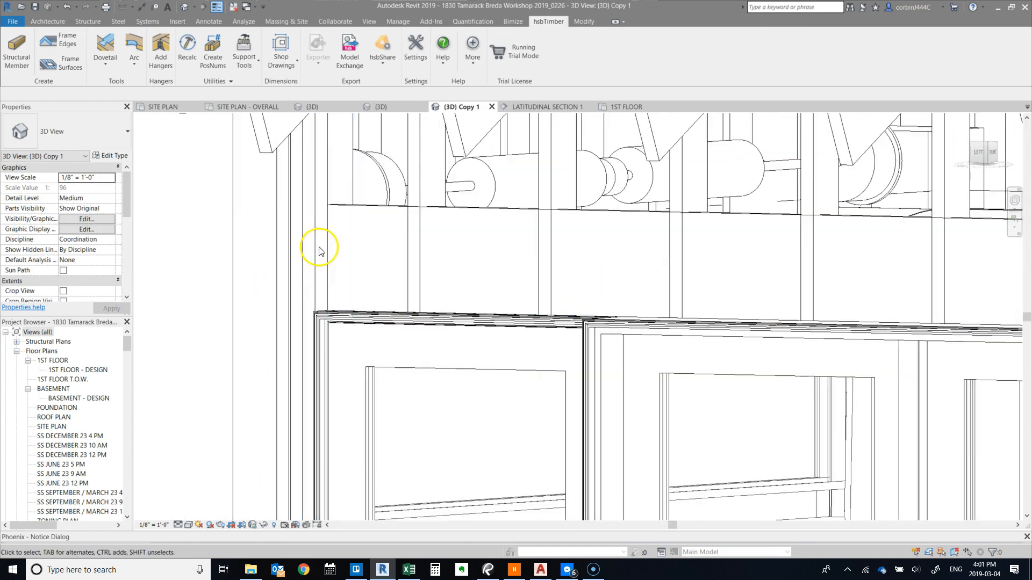
Step: Shorten two of the 2x6 studs beside the corner door, trying an End Level Offset of 7' 0" and settling on 8' 0"
click(312, 240)
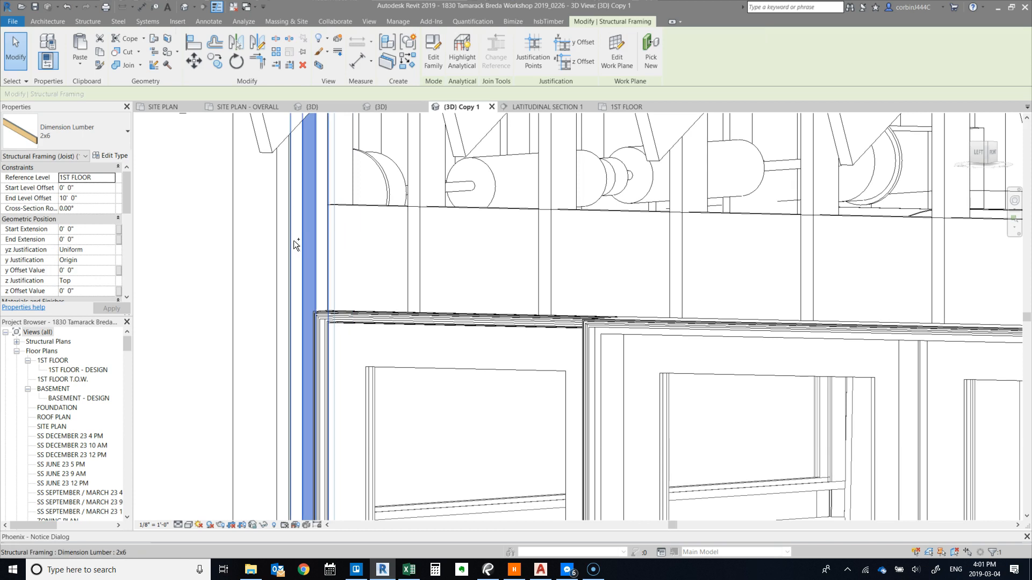
ctrl+click(292, 240)
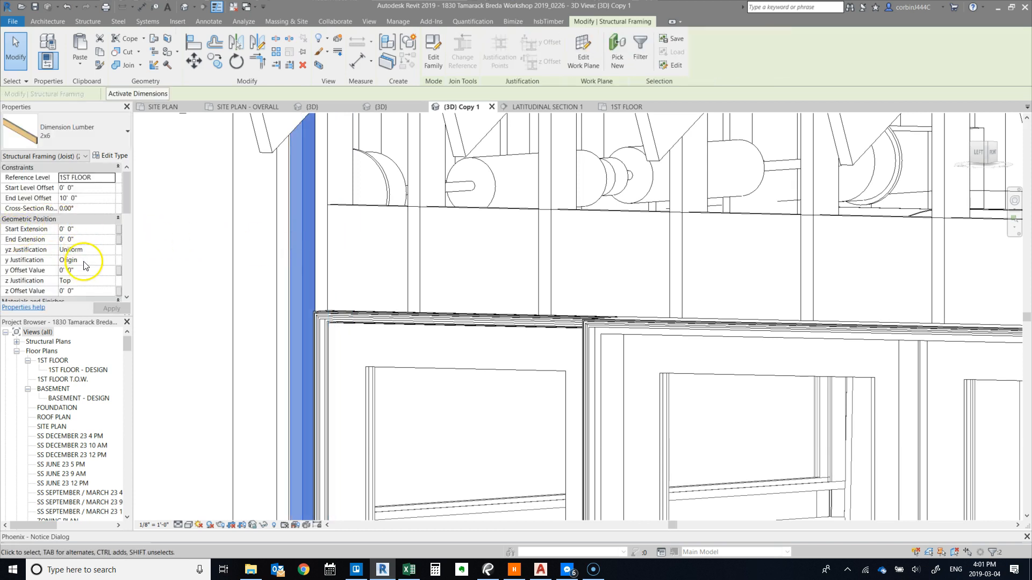
scroll(84, 262, down, 2)
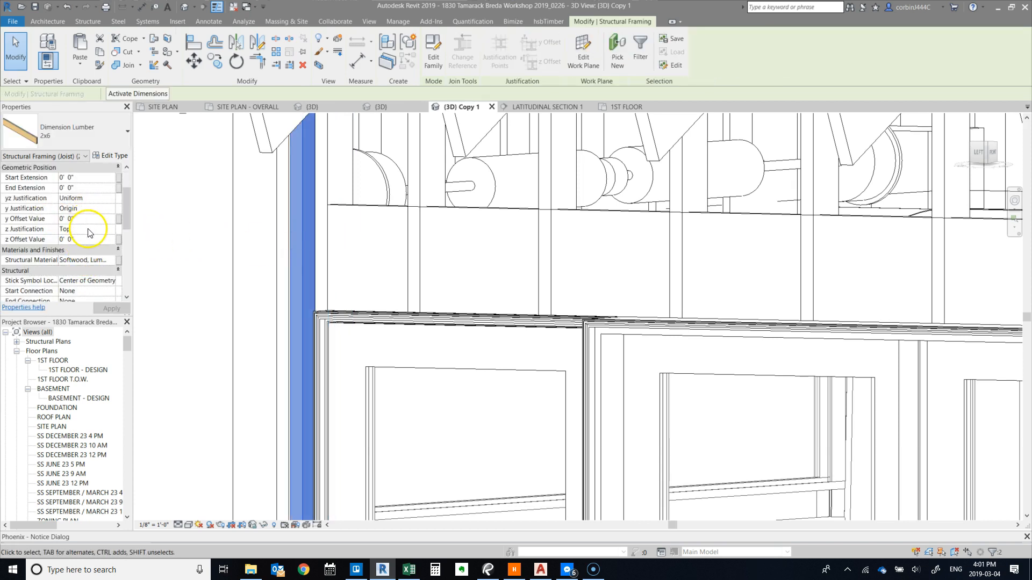
scroll(90, 232, up, 2)
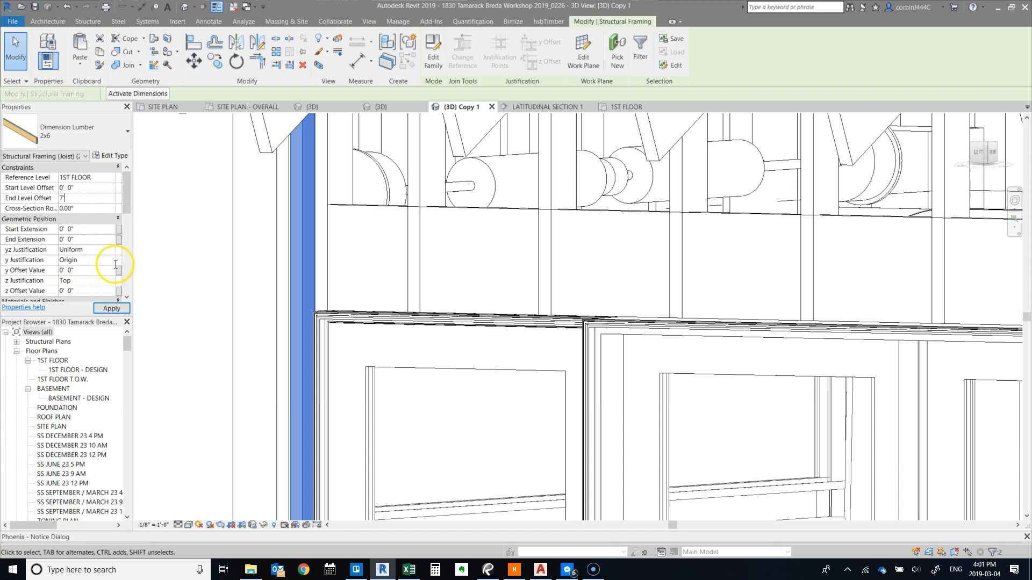
click(109, 309)
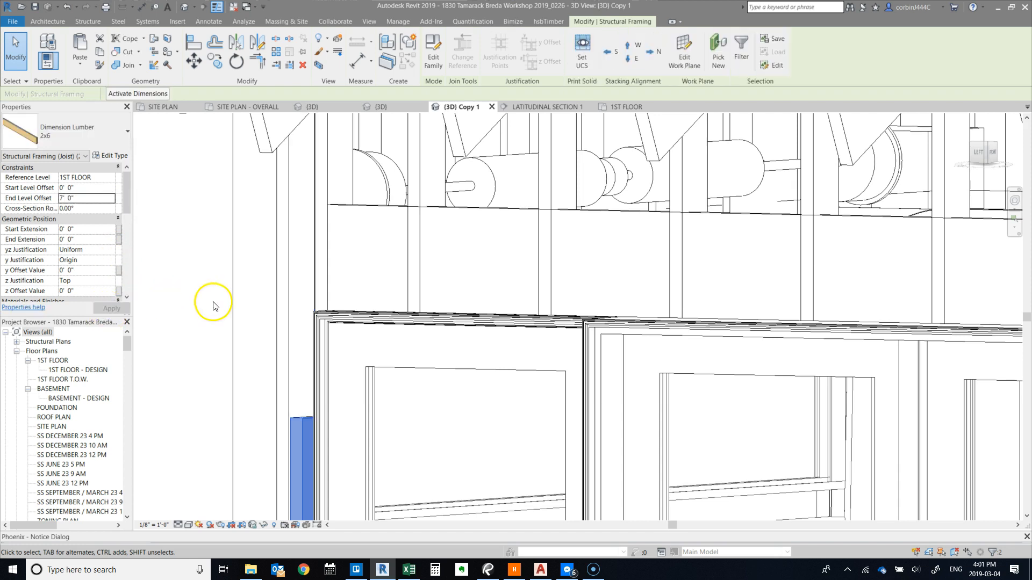
scroll(209, 300, down, 2)
scroll(208, 299, up, 2)
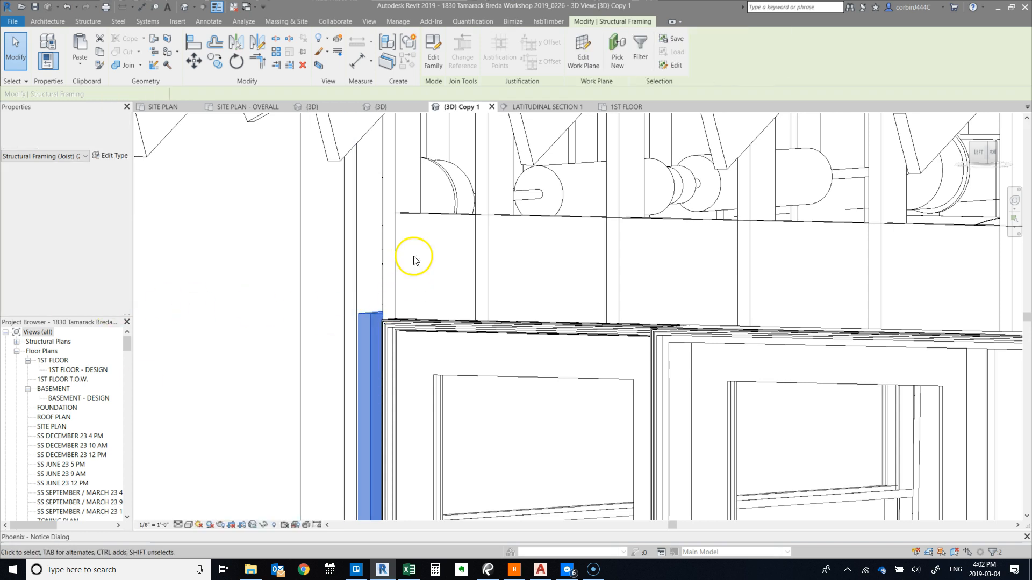
Step: Extend the corner-side end of the 2x12 header past the door frame so it bears over the shortened studs
click(408, 218)
shift+middle_drag(370, 303, 420, 327)
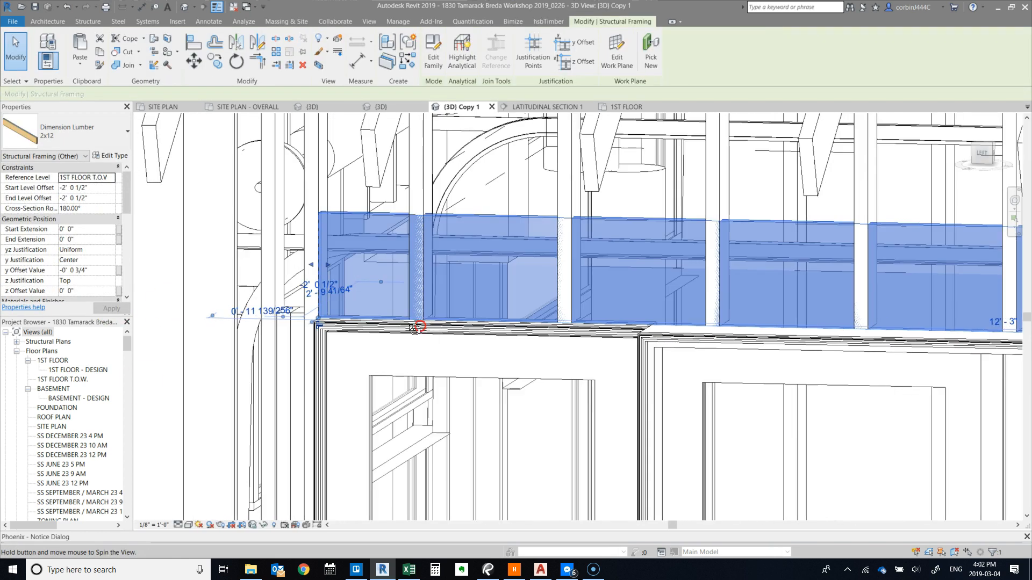
drag(276, 268, 268, 267)
key(Escape)
Step: Edit the boundary of the wall's stud beam system and align its line above the doors with the top of the 2x12 header
scroll(241, 280, down, 6)
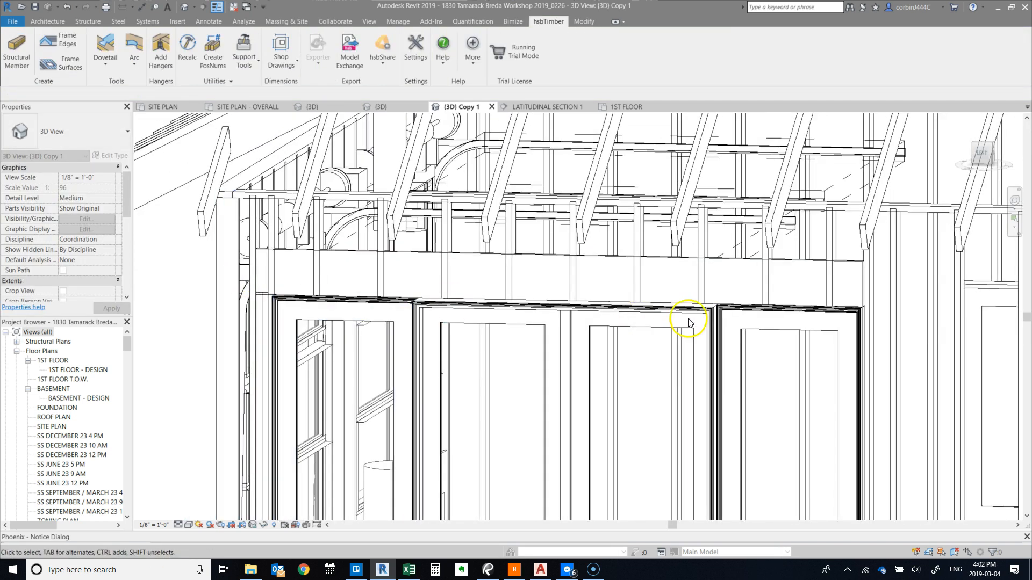
scroll(910, 293, up, 7)
scroll(707, 269, down, 4)
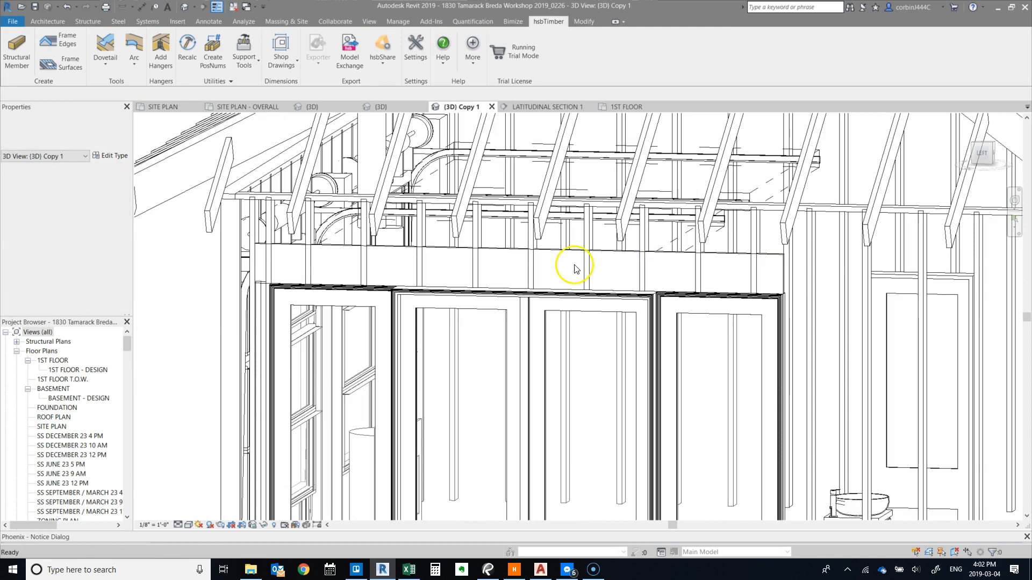
scroll(387, 237, down, 2)
scroll(414, 275, up, 4)
scroll(411, 282, up, 3)
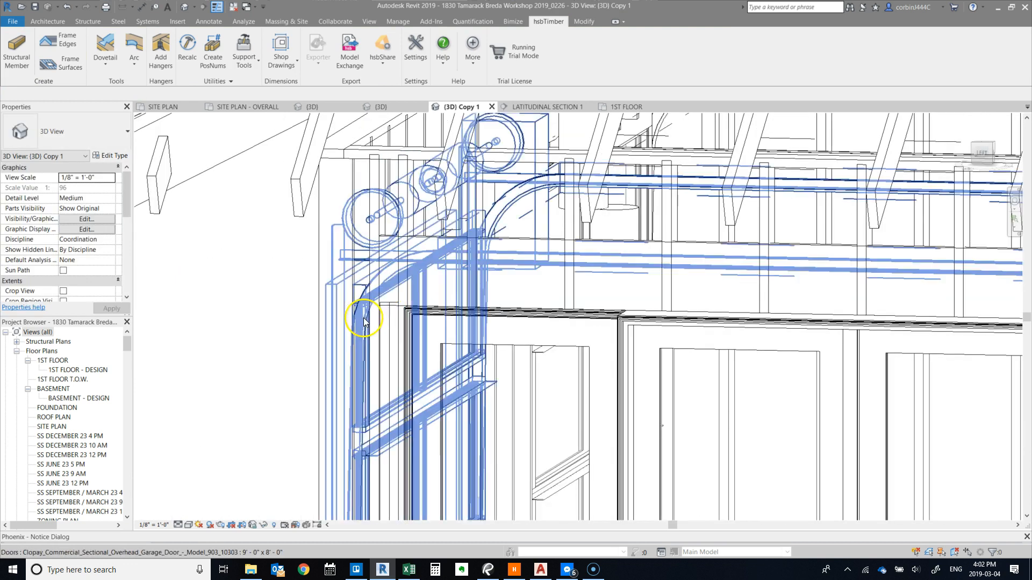
double_click(347, 200)
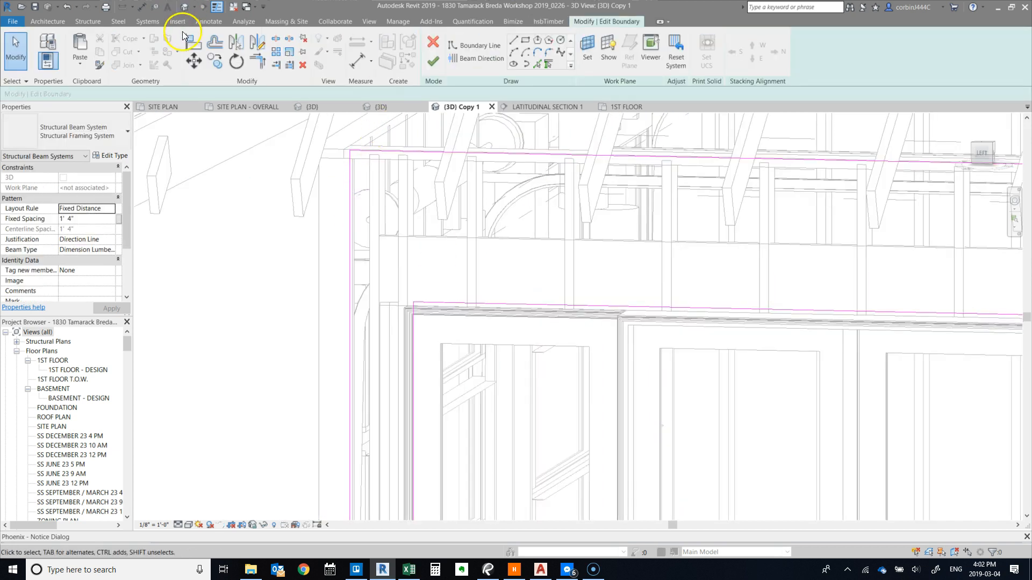
click(239, 46)
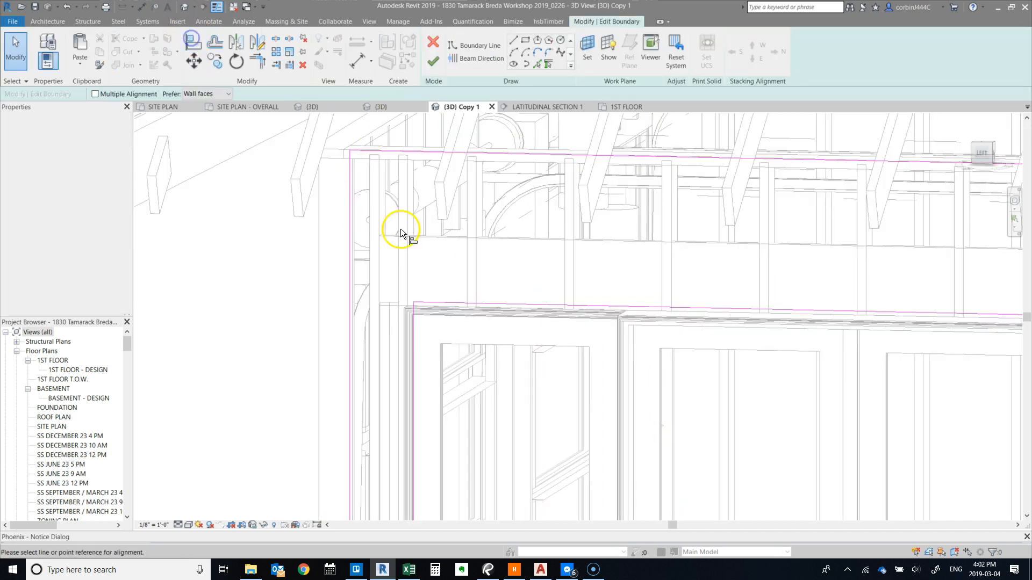
click(429, 238)
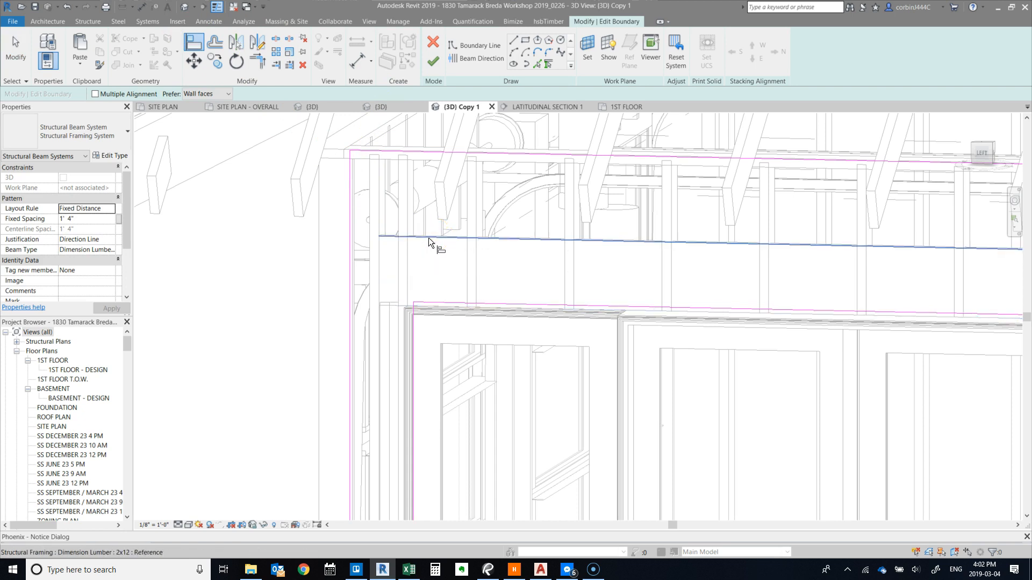
click(428, 300)
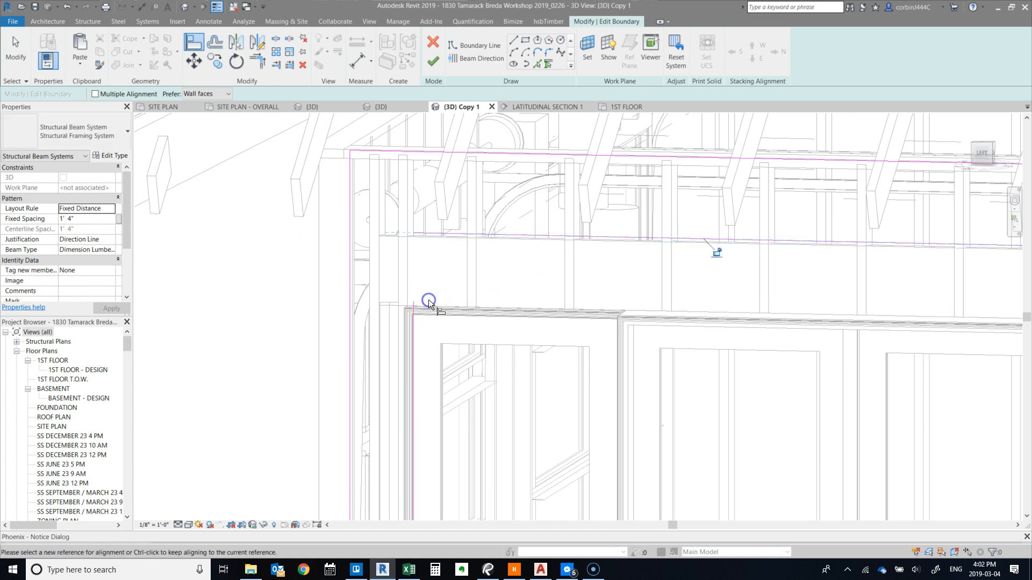
Step: Trim the boundary's vertical door-side lines to the raised line at both ends of the opening, and finish the boundary edit
click(257, 60)
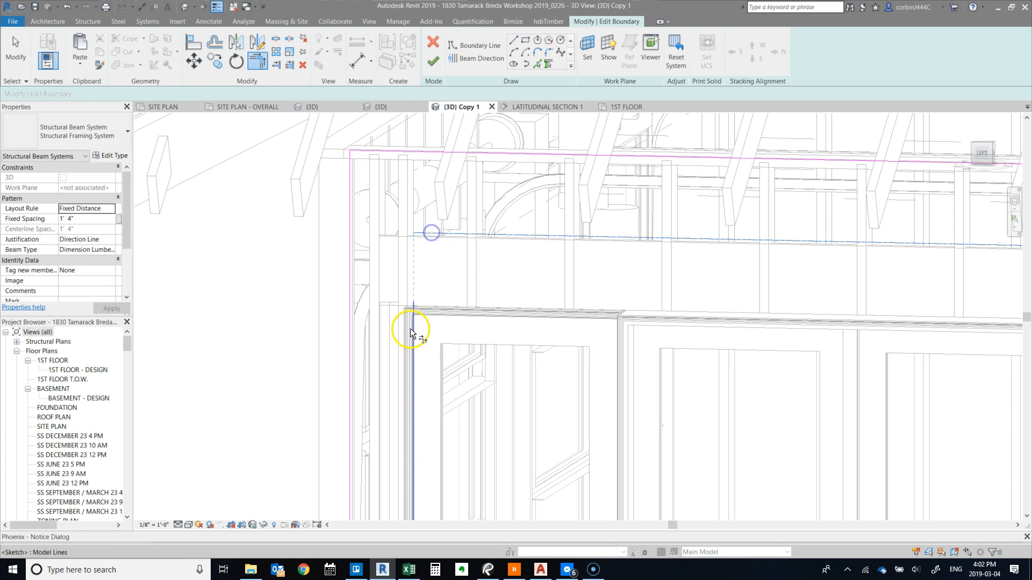
scroll(413, 329, down, 3)
click(837, 306)
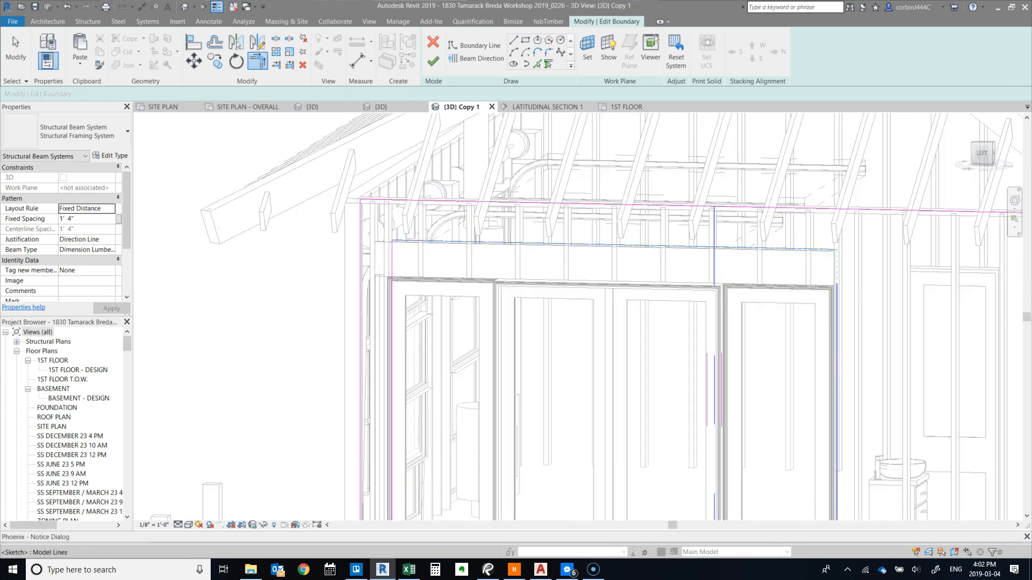
click(444, 67)
scroll(461, 229, up, 5)
key(Escape)
Step: Set the End Level Offset of the outer shortened 2x6 stud under the header end to 10' 0"
scroll(267, 268, up, 2)
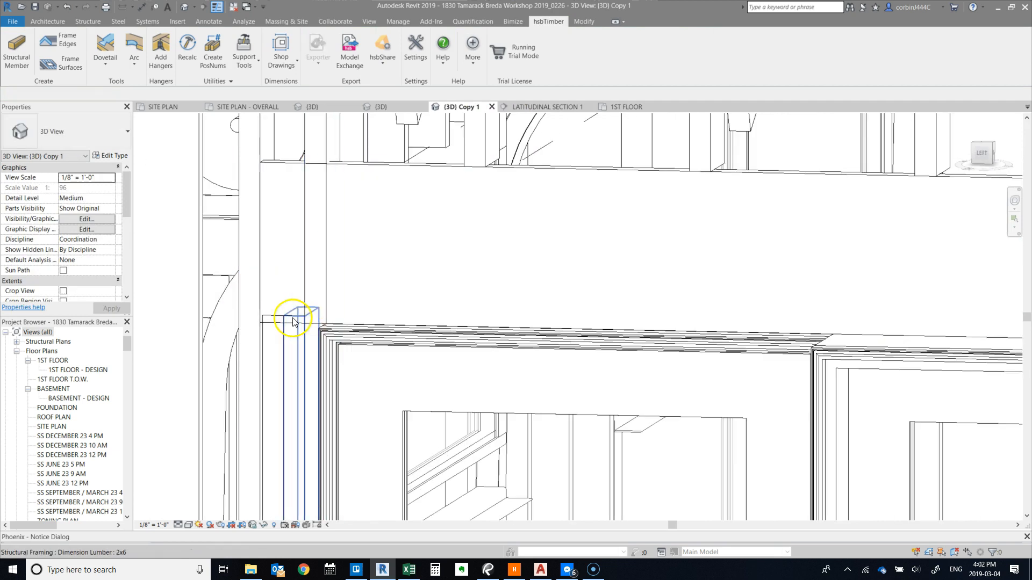
click(272, 320)
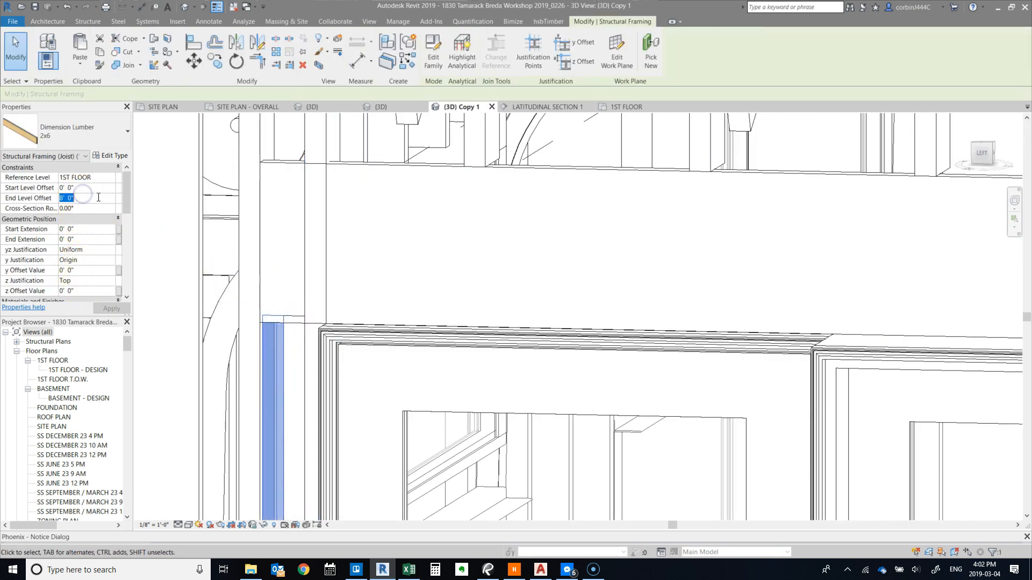
click(112, 310)
scroll(317, 248, down, 3)
scroll(317, 248, down, 3)
scroll(305, 255, up, 4)
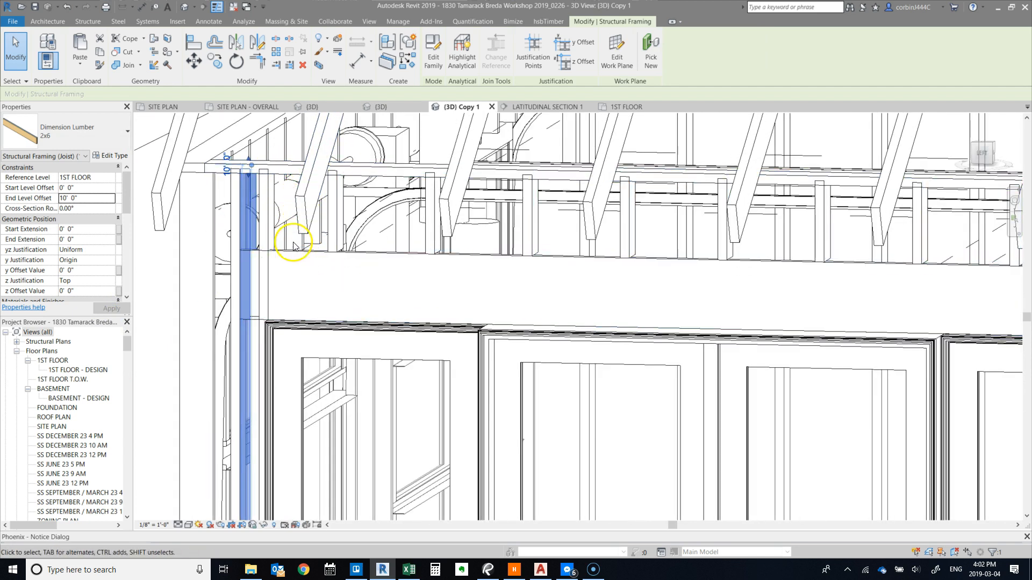
Step: Pull the corner-side end of the 2x12 header back to the inner face of the full-height 2x6 stud
click(272, 256)
scroll(269, 263, up, 2)
drag(229, 305, 240, 299)
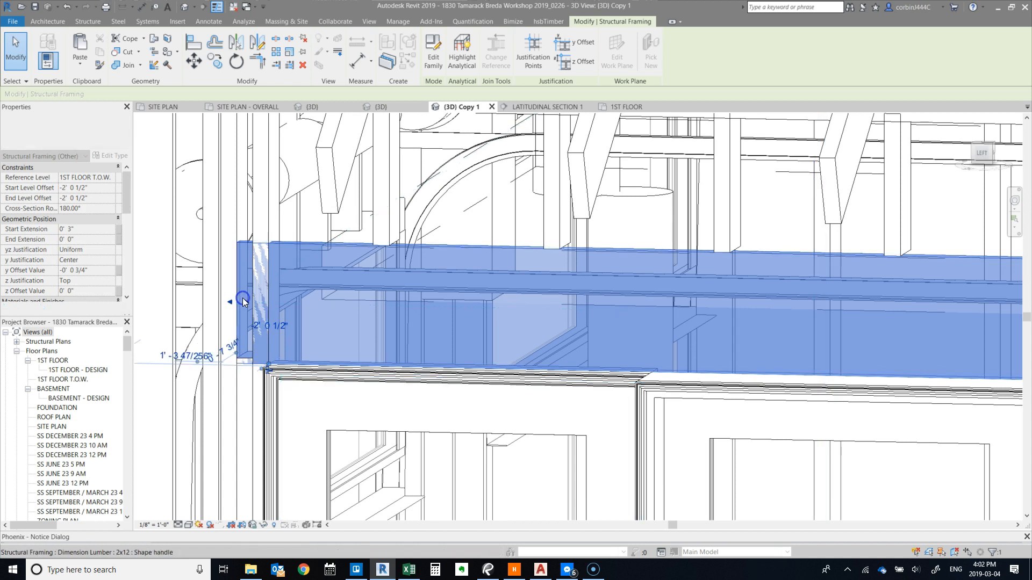
Step: Set the End Level Offset of the full-height 2x6 stud nearest the door frame to 8' 0"
click(256, 213)
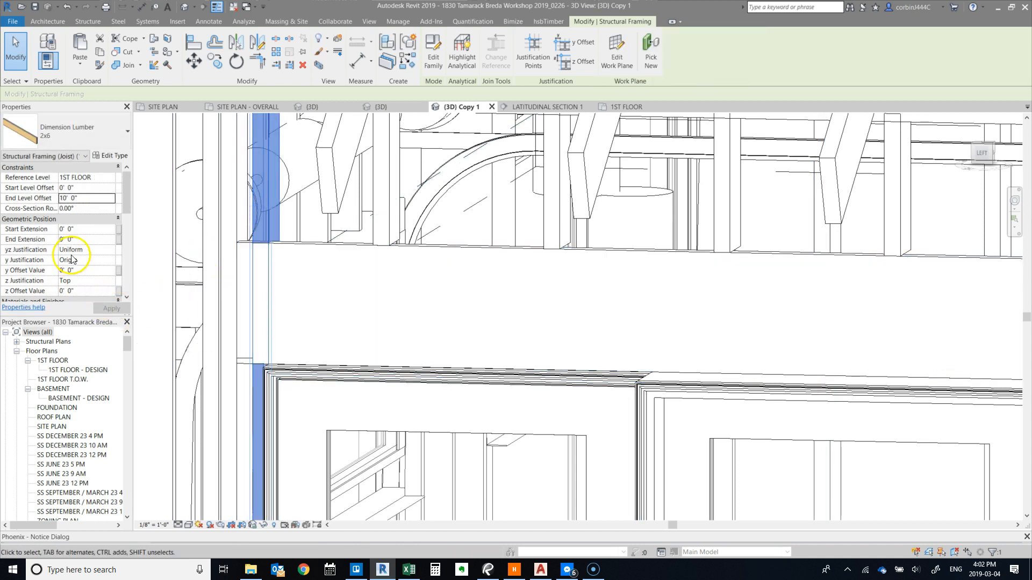
click(87, 197)
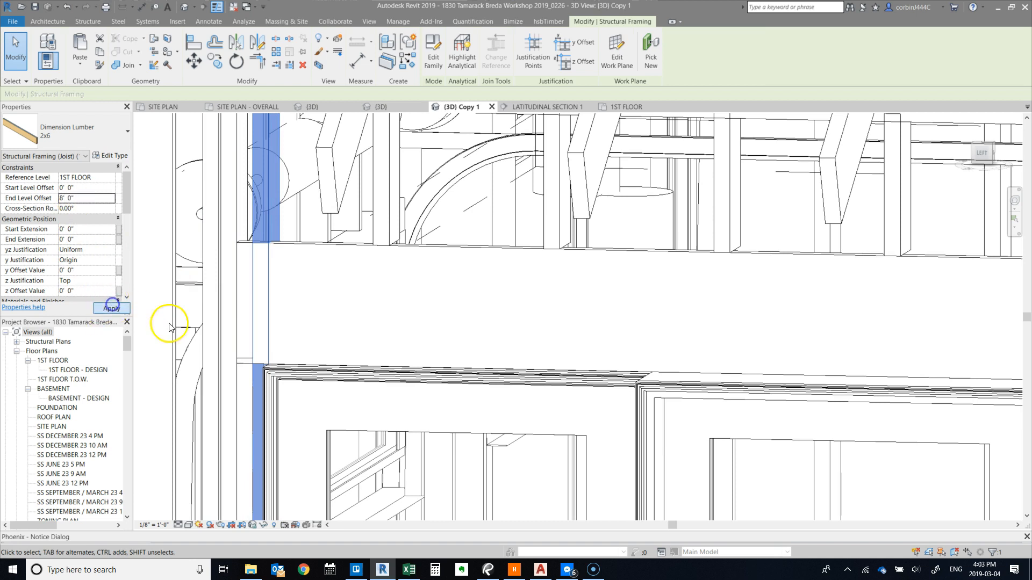
Step: Set the Start and End Level Offsets of the 2x12 header above the doors to -2' 0"
click(240, 388)
click(258, 247)
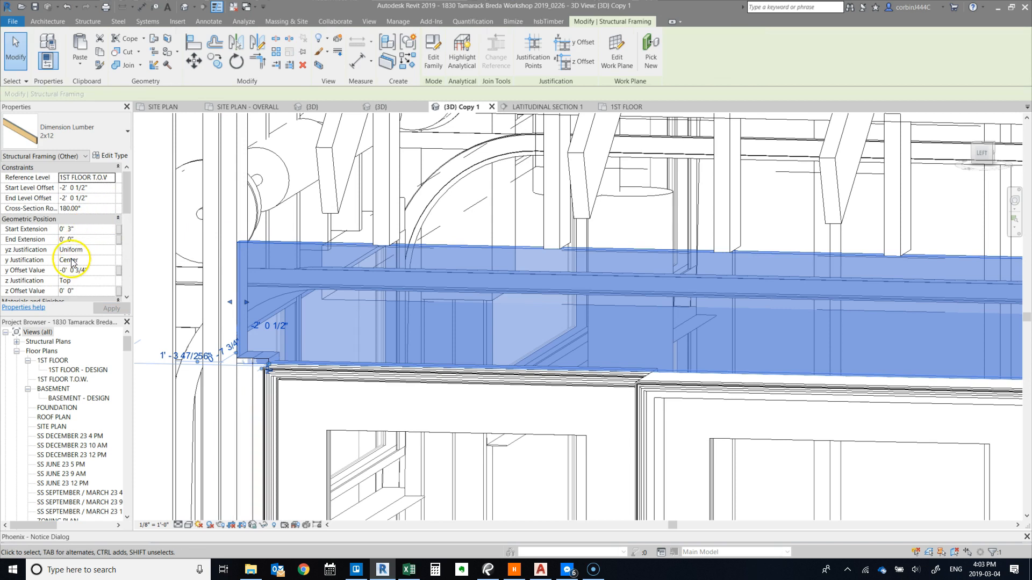
click(88, 188)
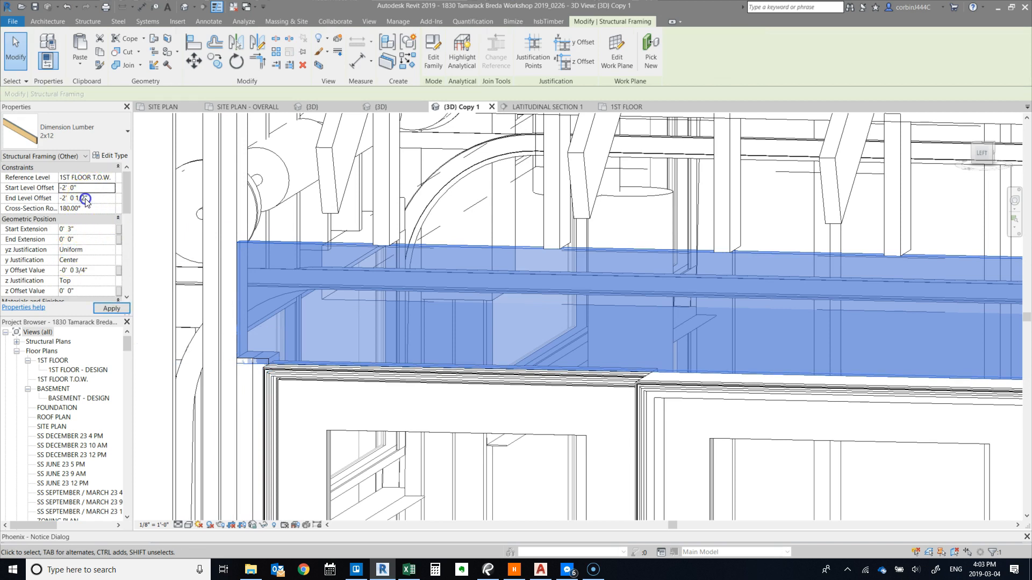
click(110, 309)
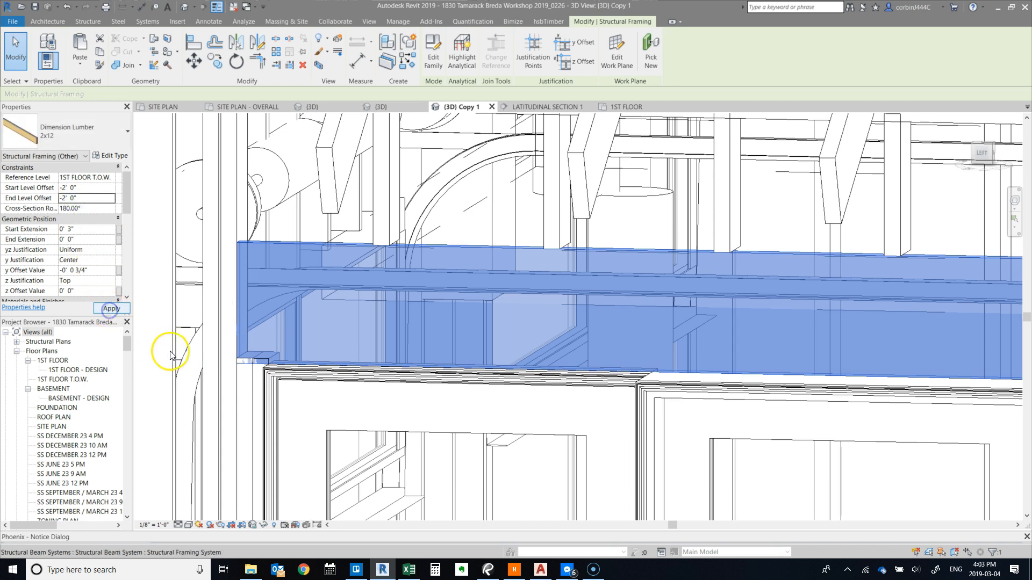
click(260, 380)
Step: In the 1ST FLOOR plan, mirror the three 2x6 door-side studs about a horizontal axis through the centre of double door D31
scroll(207, 309, down, 4)
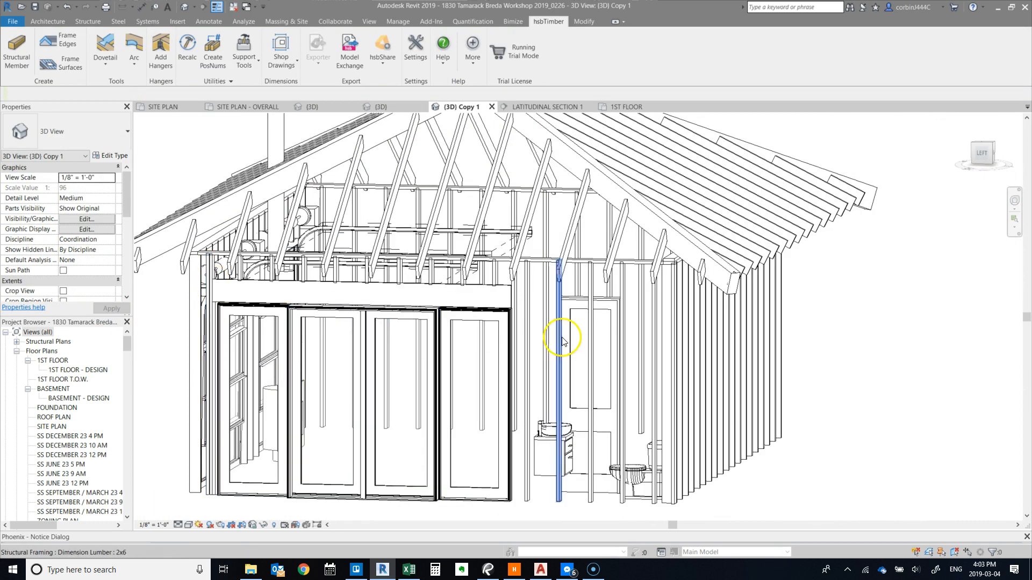
scroll(460, 293, up, 3)
scroll(461, 289, down, 4)
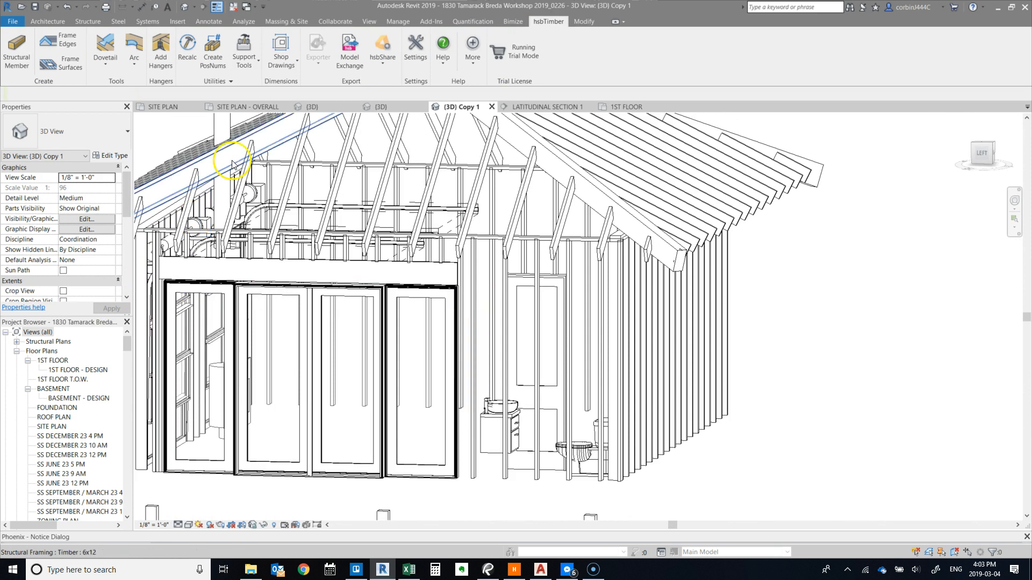
click(624, 106)
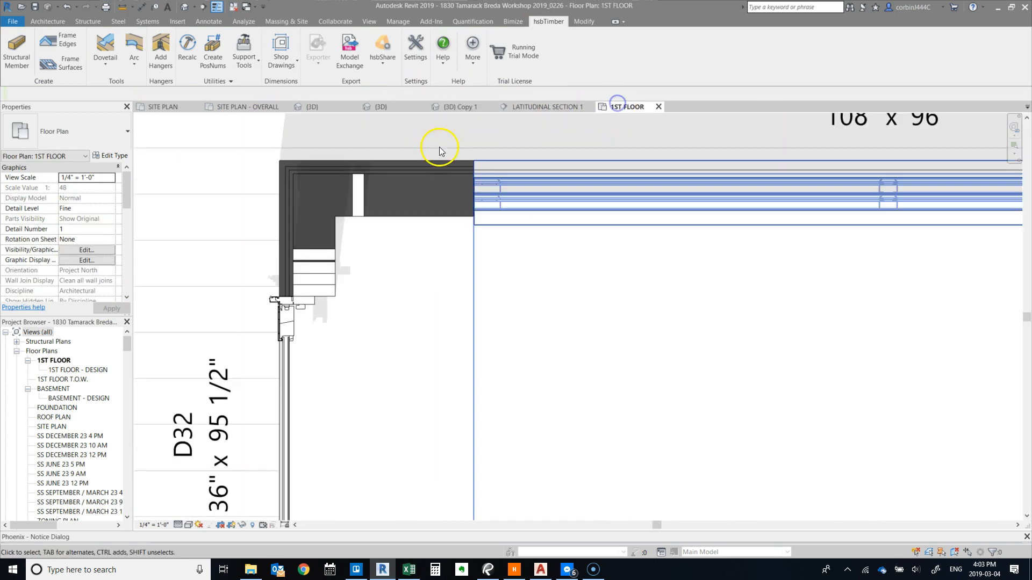
click(304, 275)
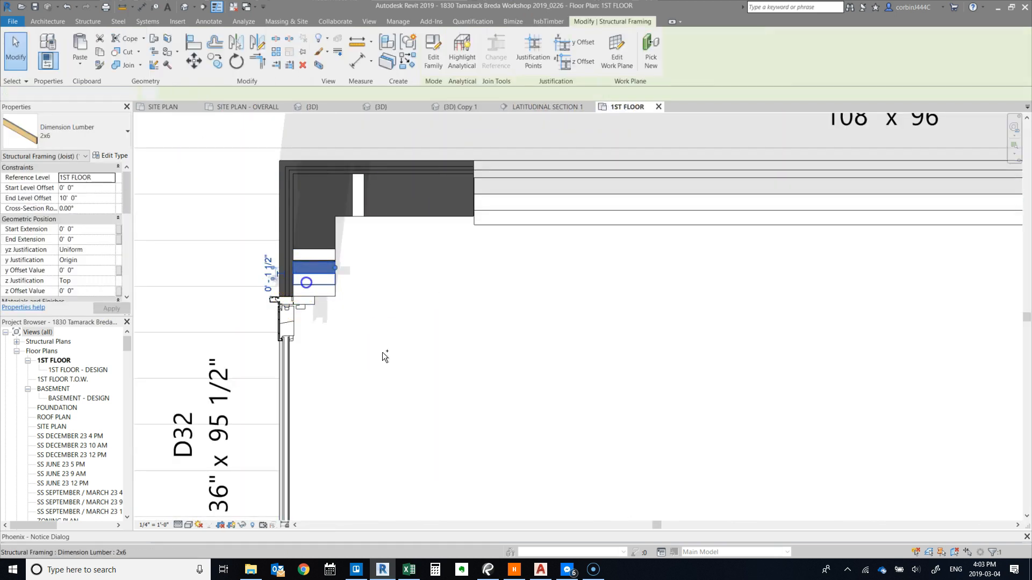
ctrl+click(311, 293)
ctrl+click(303, 303)
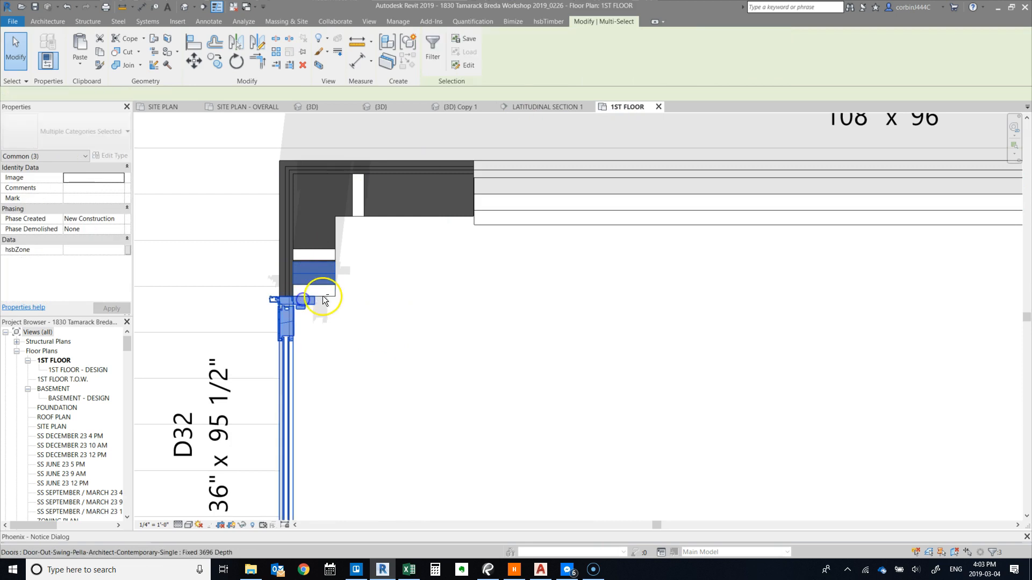
shift+click(322, 296)
scroll(274, 229, down, 6)
scroll(265, 288, up, 4)
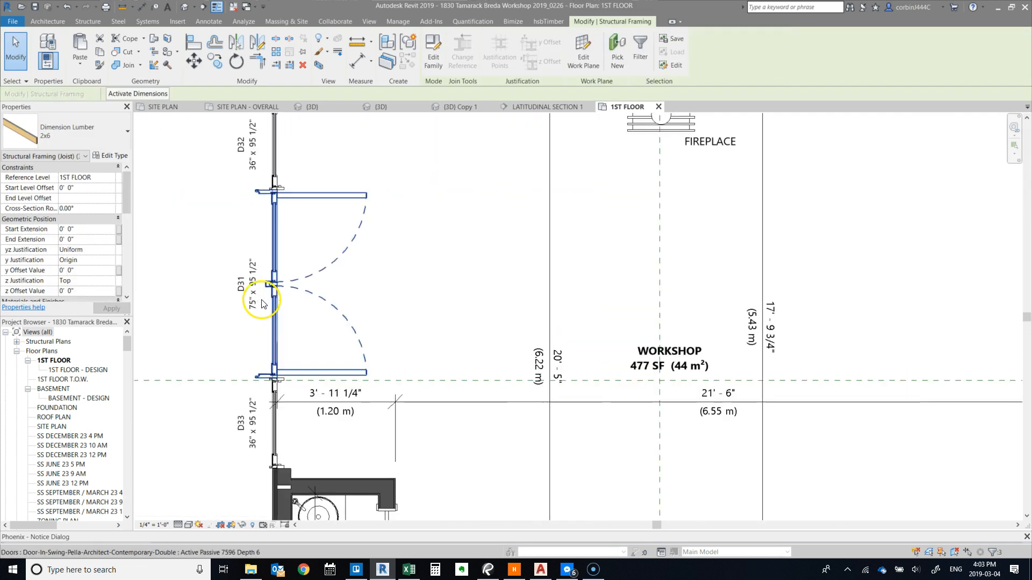
click(255, 42)
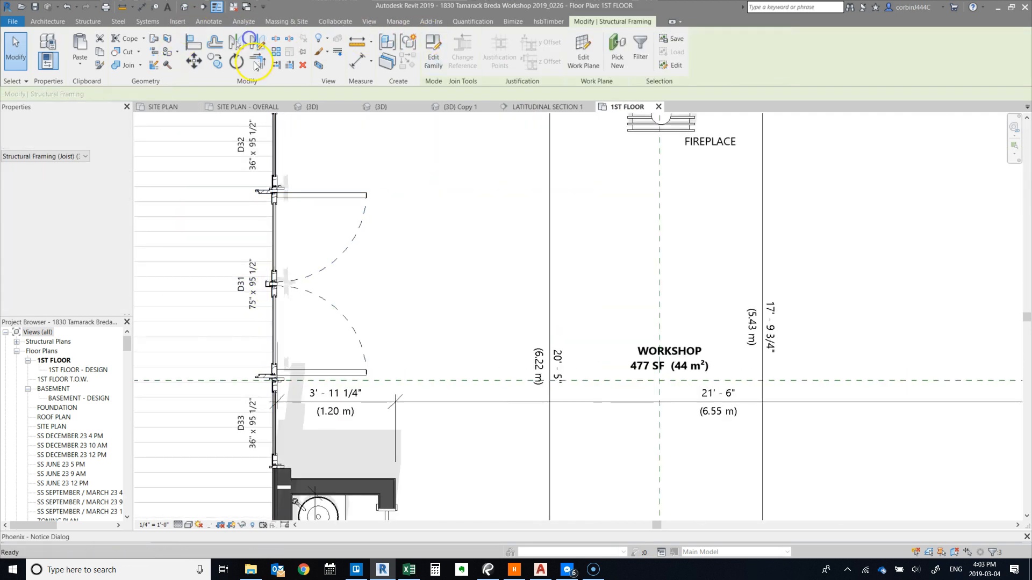
click(376, 284)
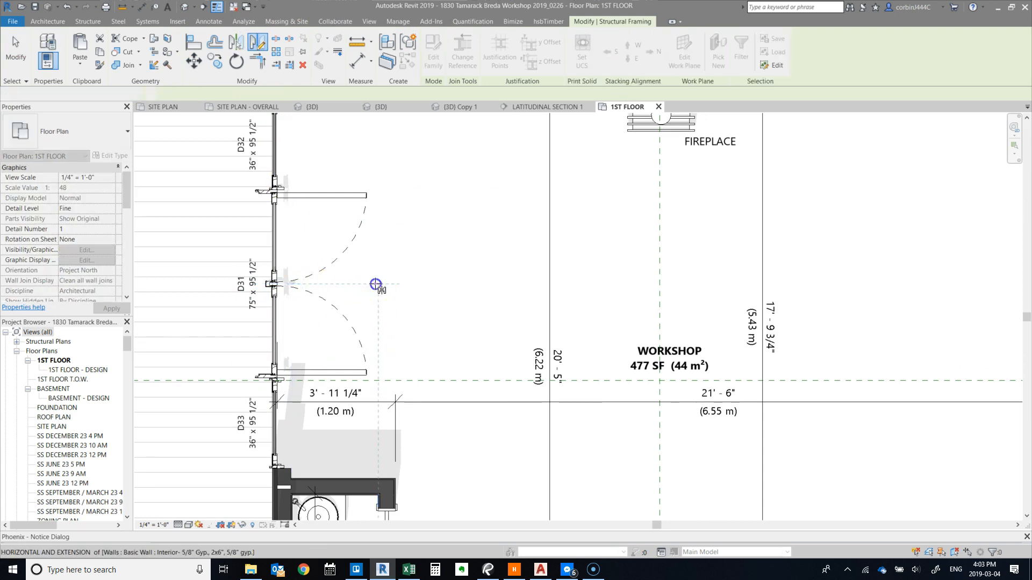
Step: Move the three mirrored 2x6 studs 5 1/2" sideways into the wall, in line with the existing wall stud
scroll(278, 503, up, 3)
scroll(277, 498, up, 4)
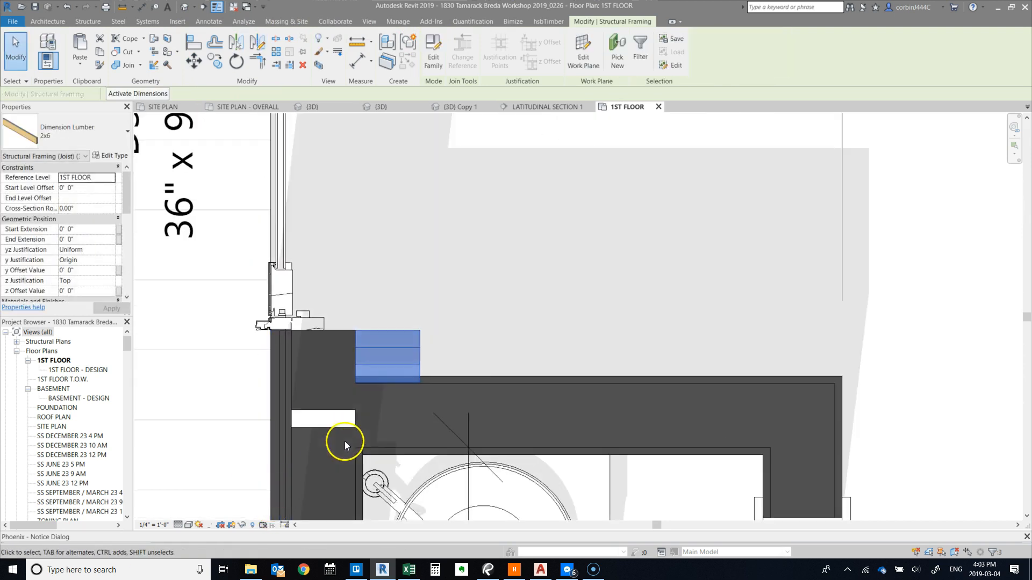
click(198, 64)
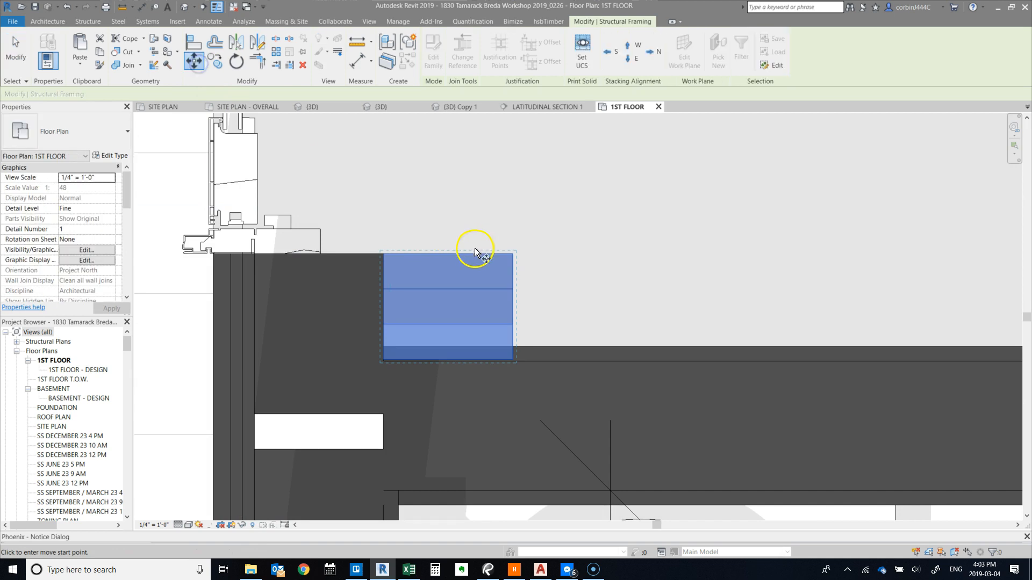
click(512, 254)
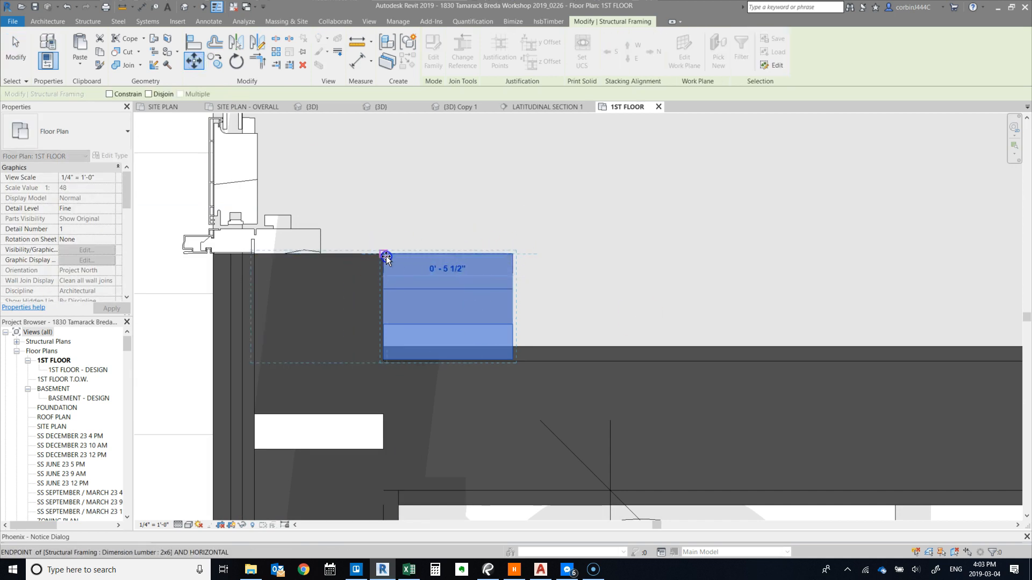
click(386, 256)
click(395, 234)
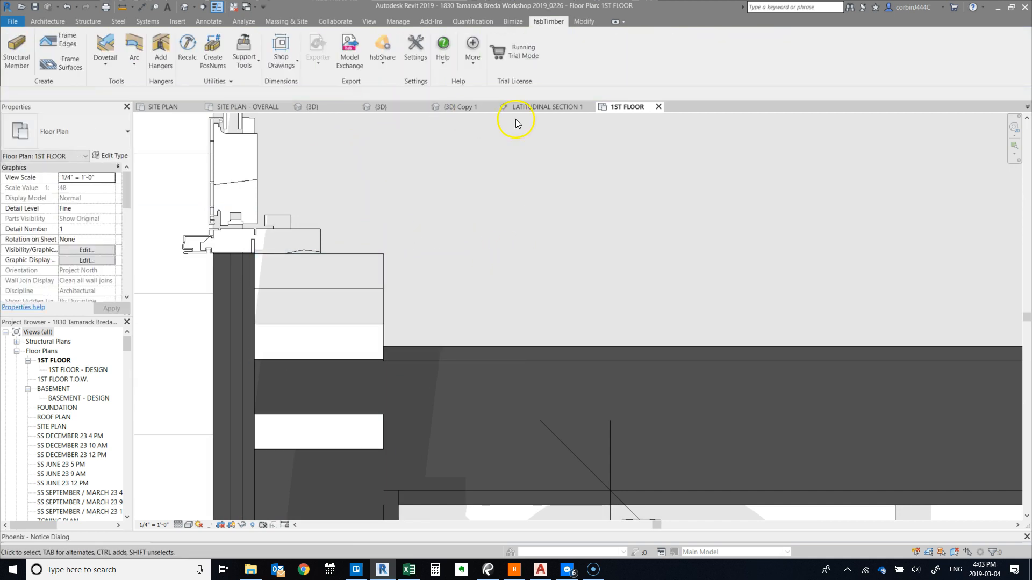
Step: In the (3D) Copy 1 view, stretch the bathroom-side end of the 2x12 header over the mirrored shortened studs to the full-height stud
click(455, 107)
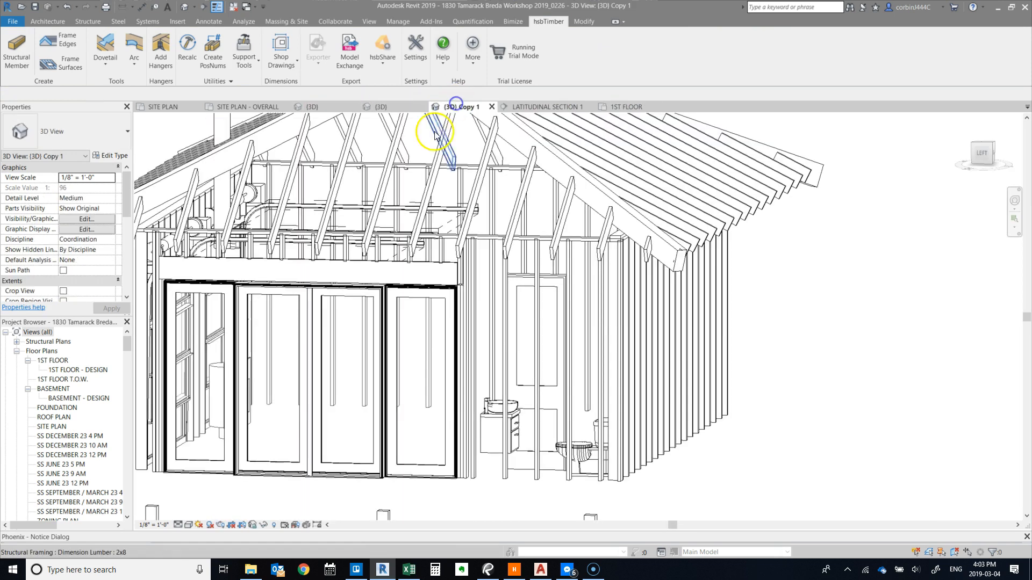
scroll(430, 272, up, 5)
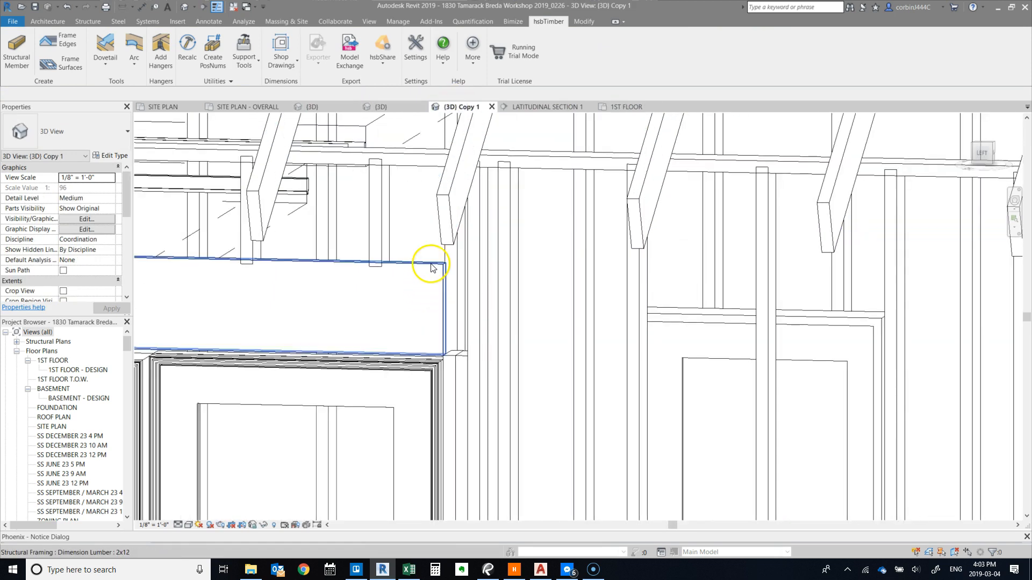
click(433, 269)
drag(466, 312, 497, 314)
click(560, 314)
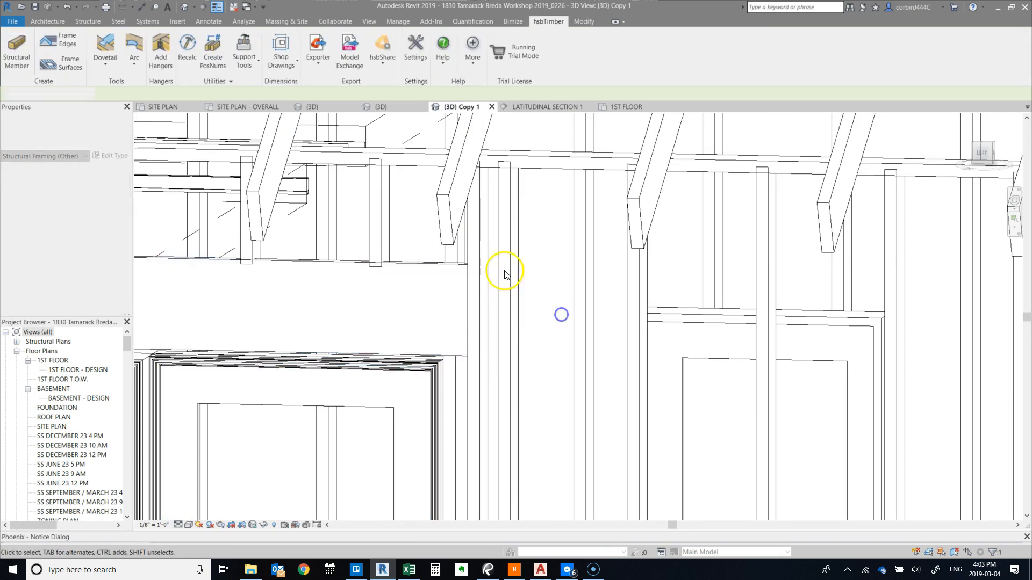
Step: Open LONGITUDINAL SECTION 1 from its section marker in LATITUDINAL SECTION 1
scroll(504, 269, down, 7)
scroll(371, 414, up, 3)
scroll(371, 418, down, 4)
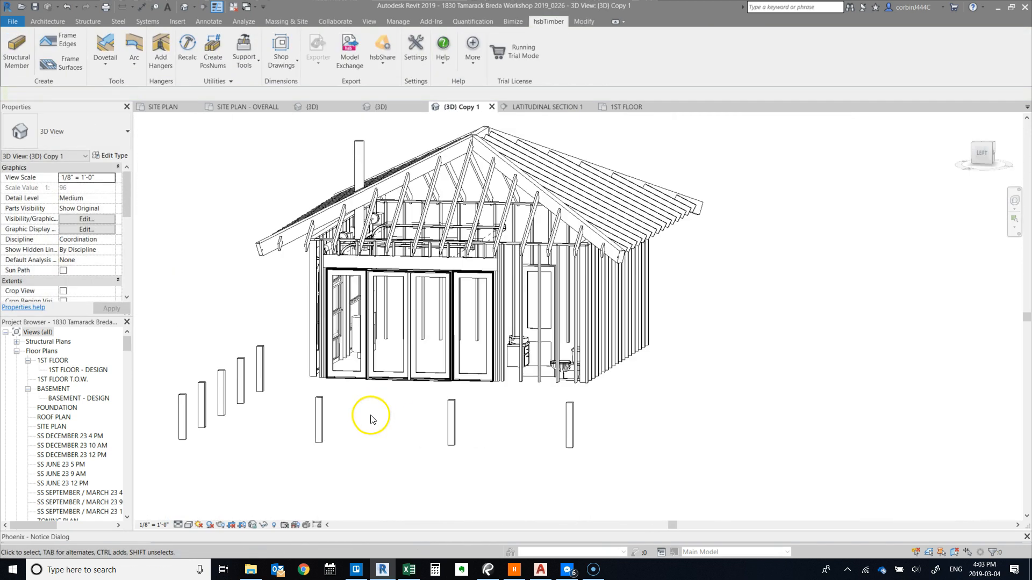
shift+middle_drag(378, 418, 356, 396)
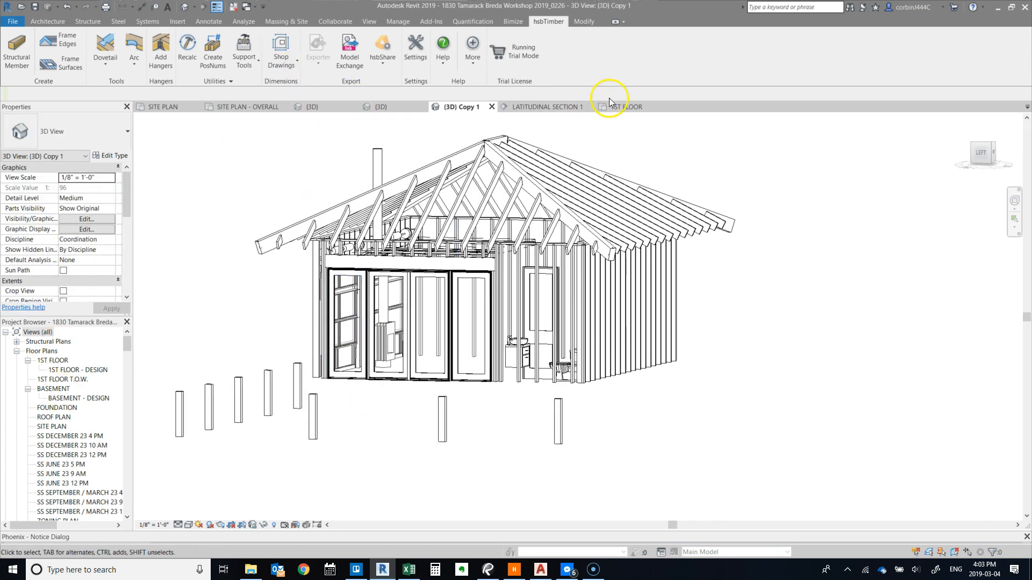
click(565, 107)
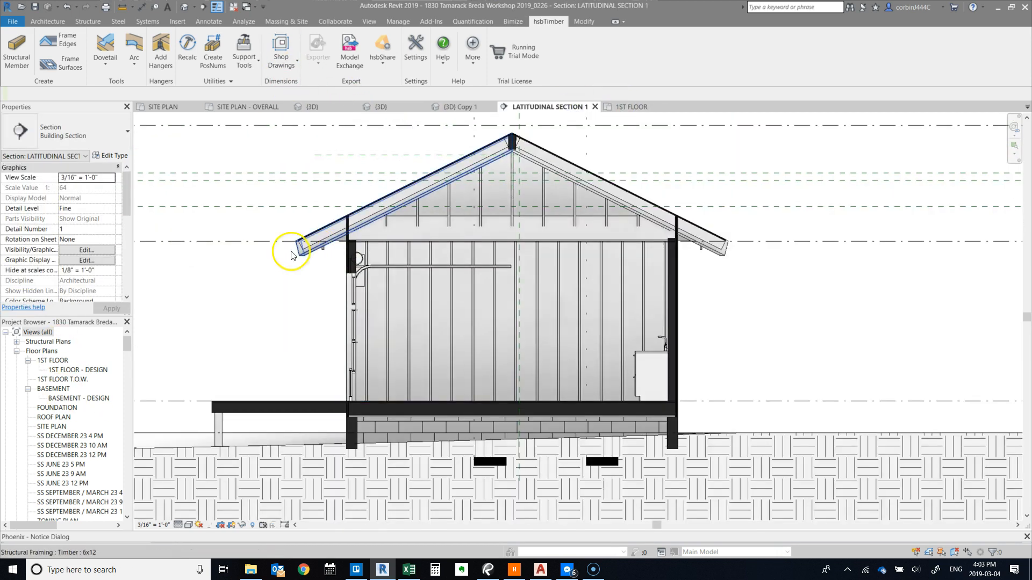
scroll(398, 272, down, 5)
double_click(424, 184)
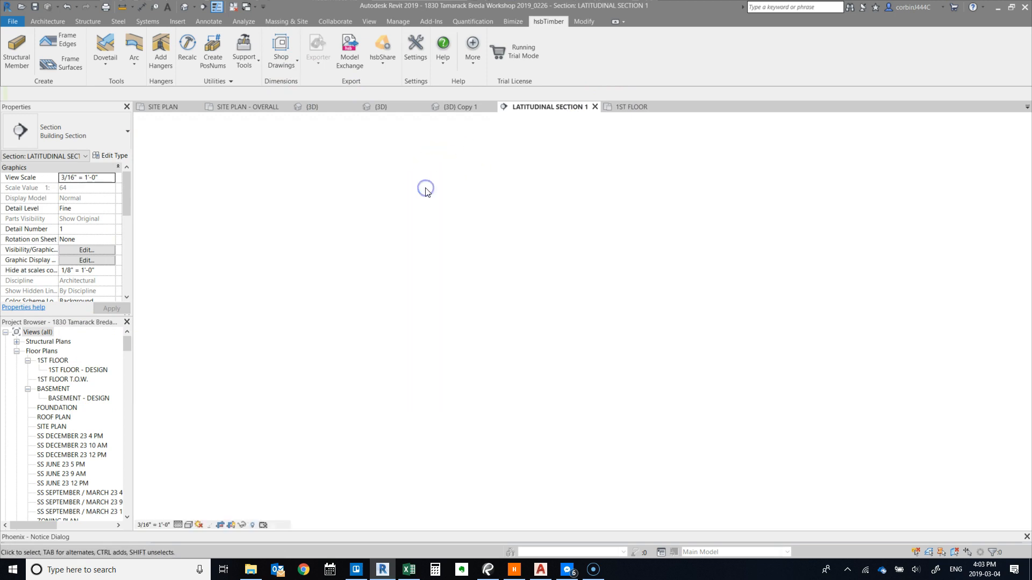
scroll(606, 311, up, 4)
scroll(525, 290, down, 3)
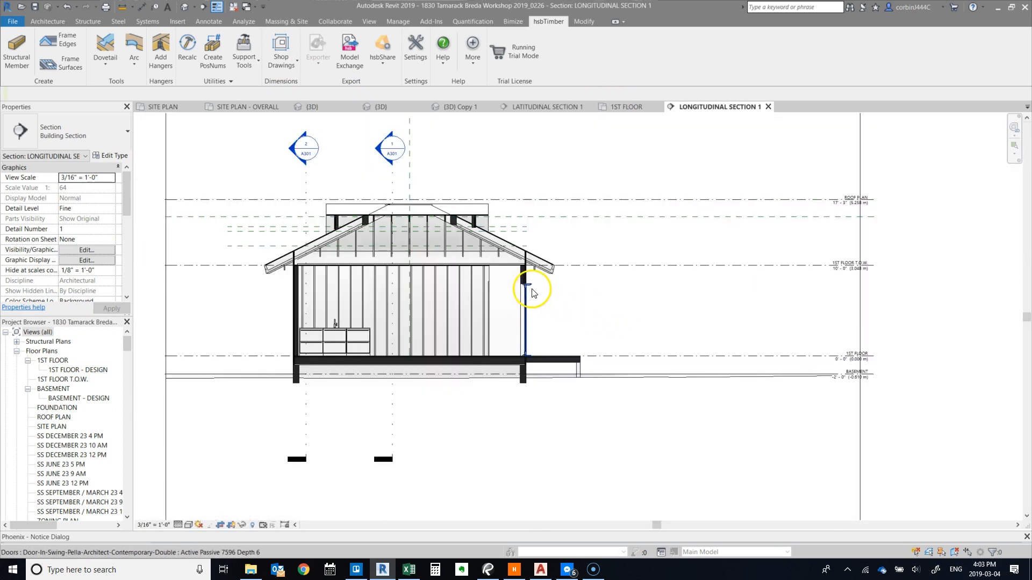
Step: Copy the 2x12 header above the door toward the interior by its own thickness to make a second ply
scroll(517, 256, up, 6)
scroll(517, 256, up, 3)
click(472, 278)
scroll(472, 279, up, 3)
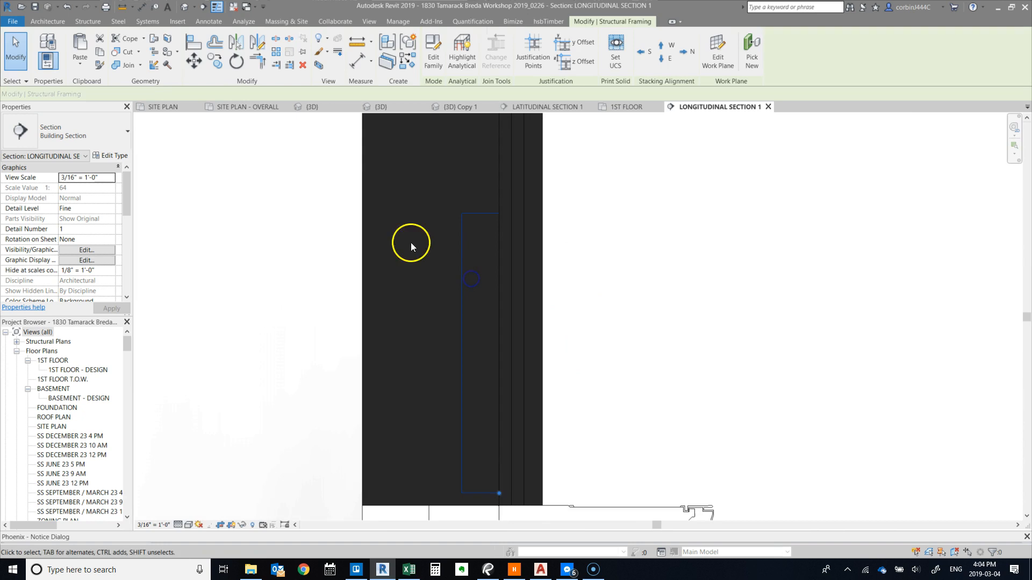
click(219, 59)
click(499, 213)
click(467, 216)
click(649, 249)
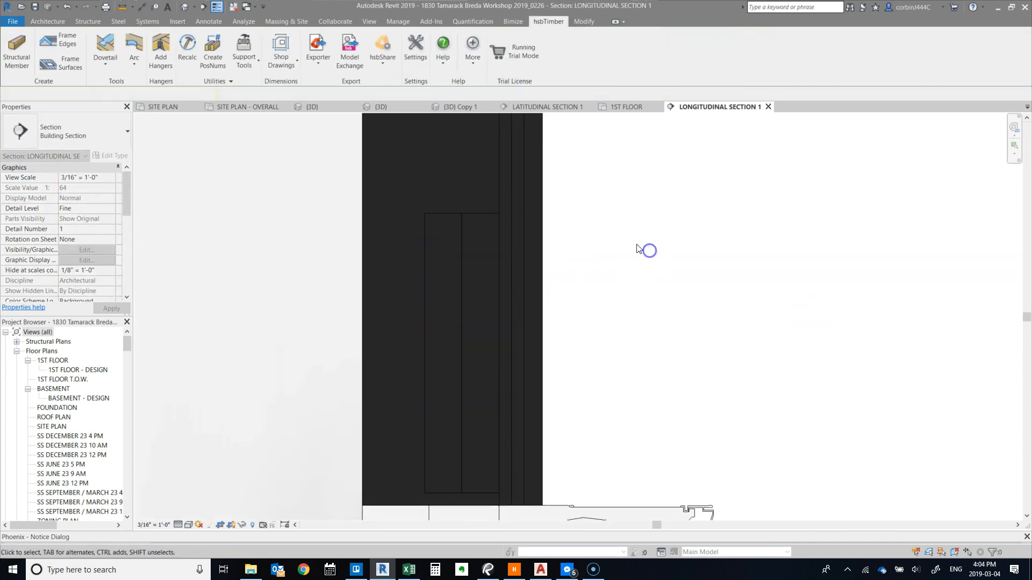
Step: Copy the second 2x12 ply 1 1/2" further toward the interior to make a third ply
scroll(491, 224, down, 5)
scroll(491, 240, up, 2)
scroll(412, 215, up, 2)
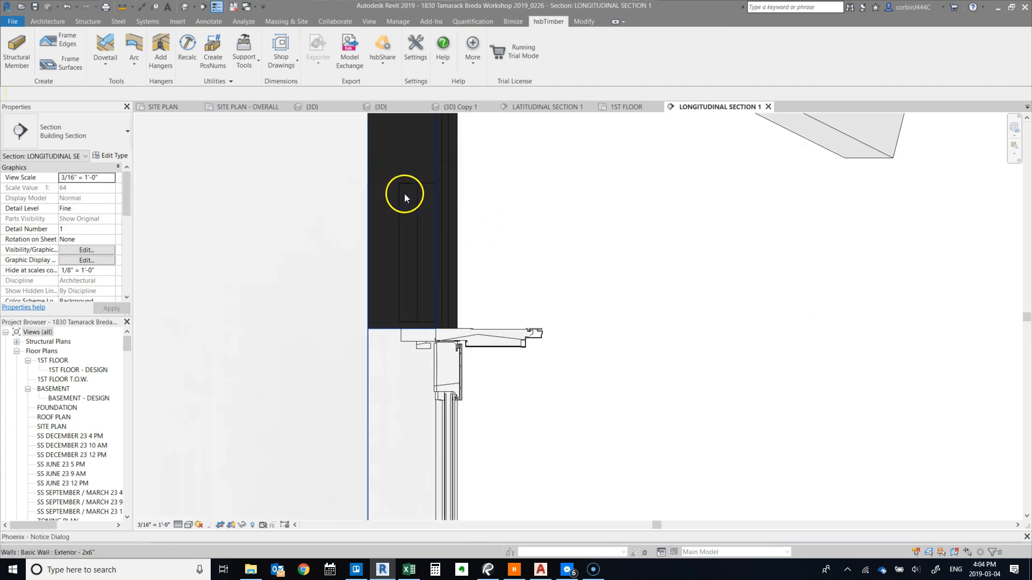
click(409, 188)
scroll(396, 194, up, 3)
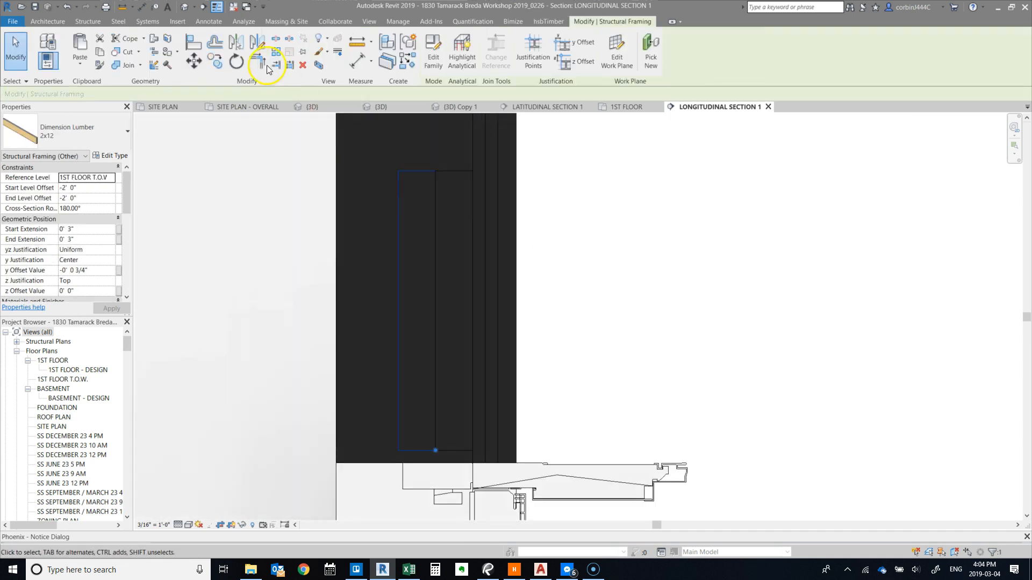
click(219, 60)
click(436, 172)
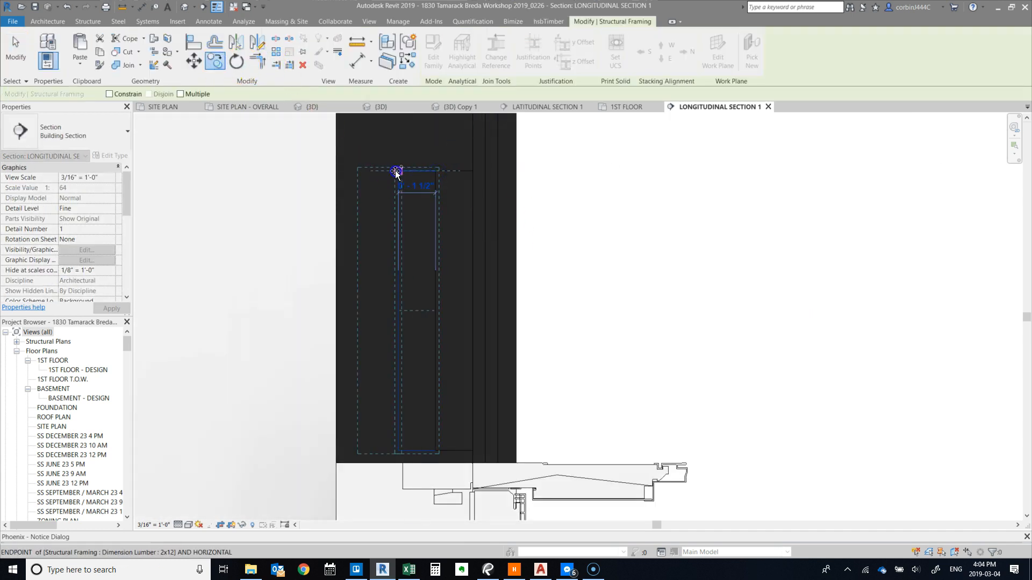
click(395, 170)
key(Escape)
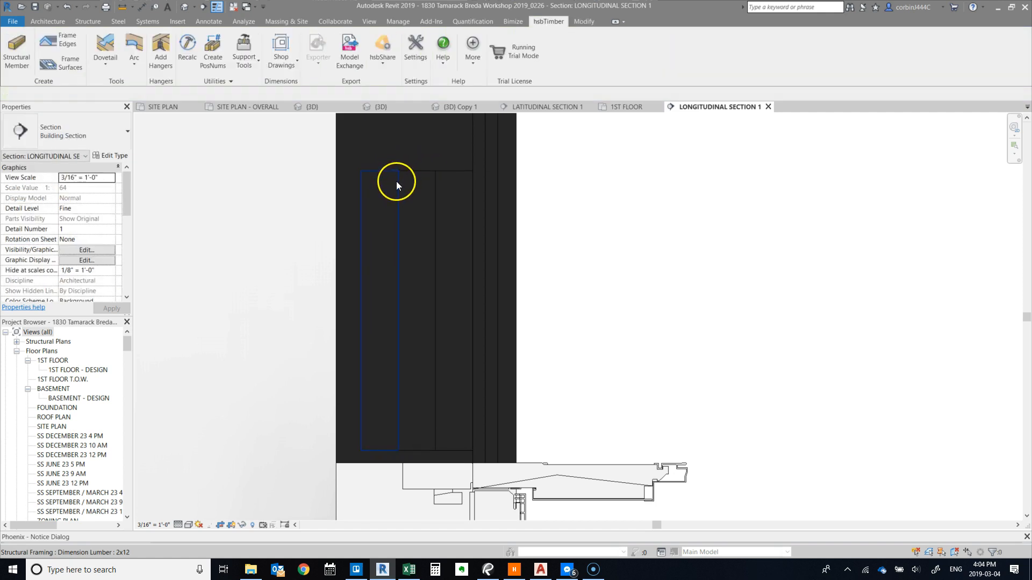
Step: Move all three 2x12 header plies together so the innermost one sits against the wall's interior face
click(395, 173)
ctrl+click(458, 176)
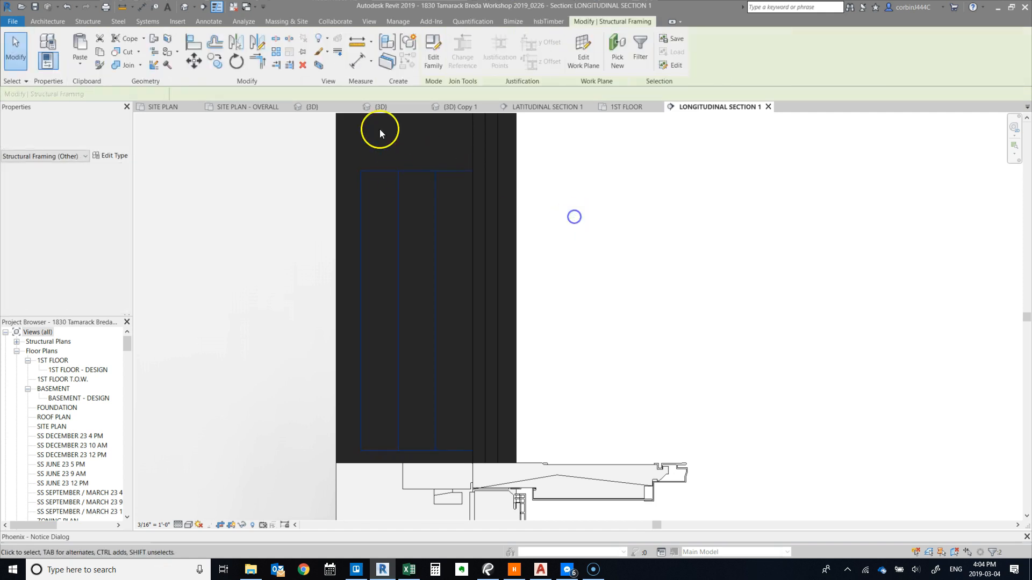
key(m)
key(v)
click(366, 454)
click(339, 450)
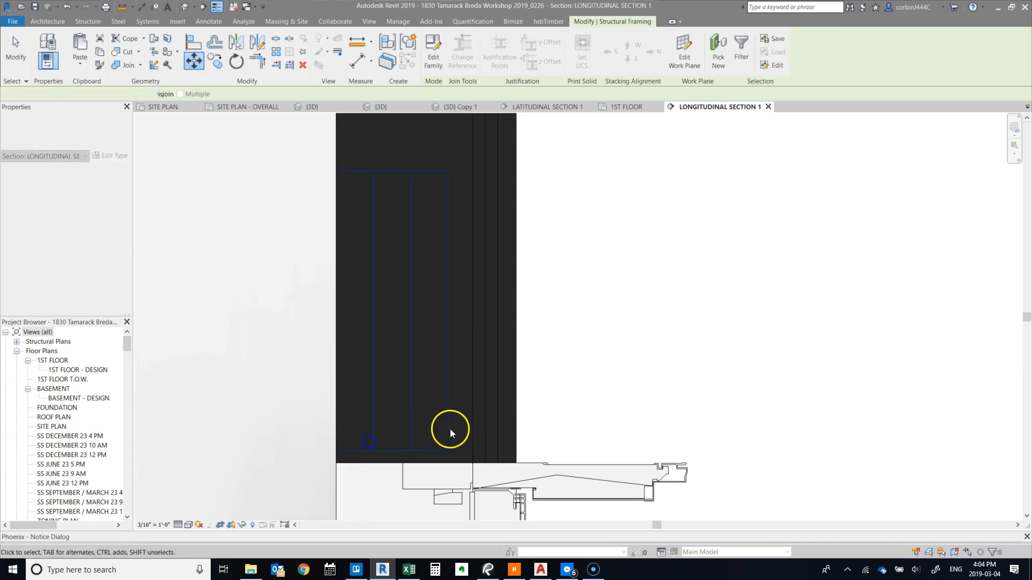
click(589, 308)
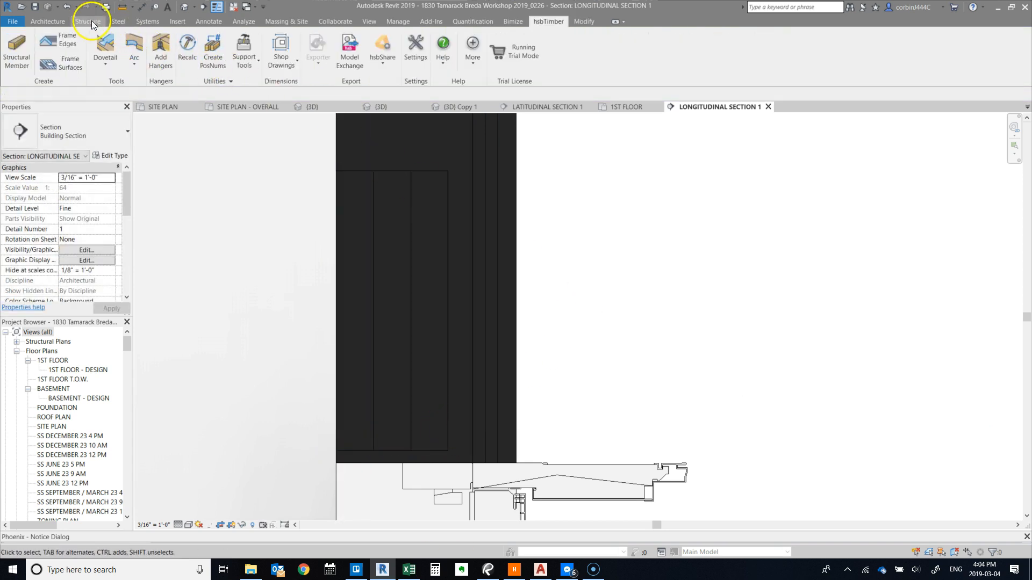
Step: Sketch a rectangular filled region boundary 11 1/4" tall in the gap between the 2x12 header plies and the exterior sheathing
click(54, 22)
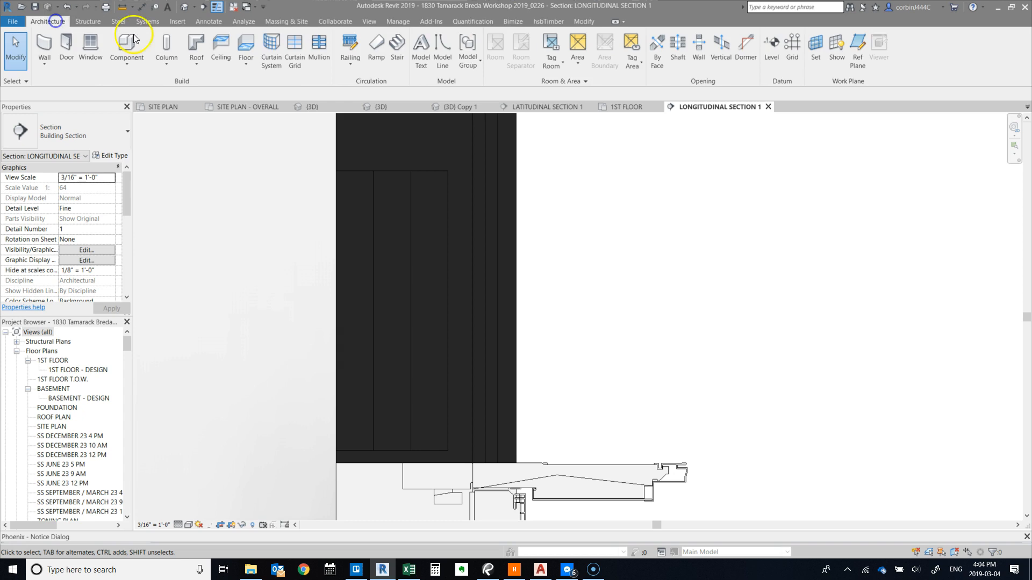
click(199, 20)
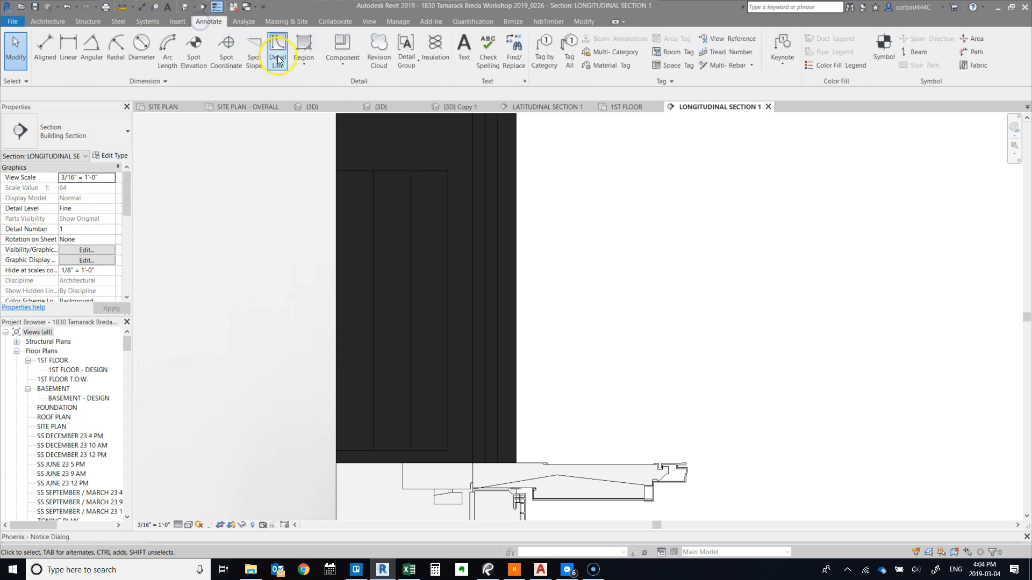
click(305, 44)
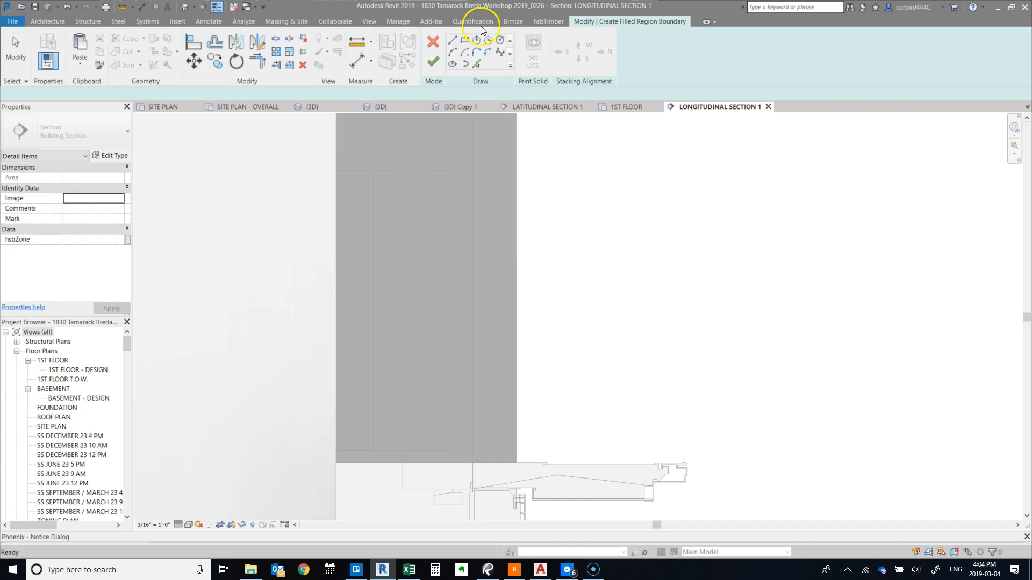
click(464, 40)
click(446, 170)
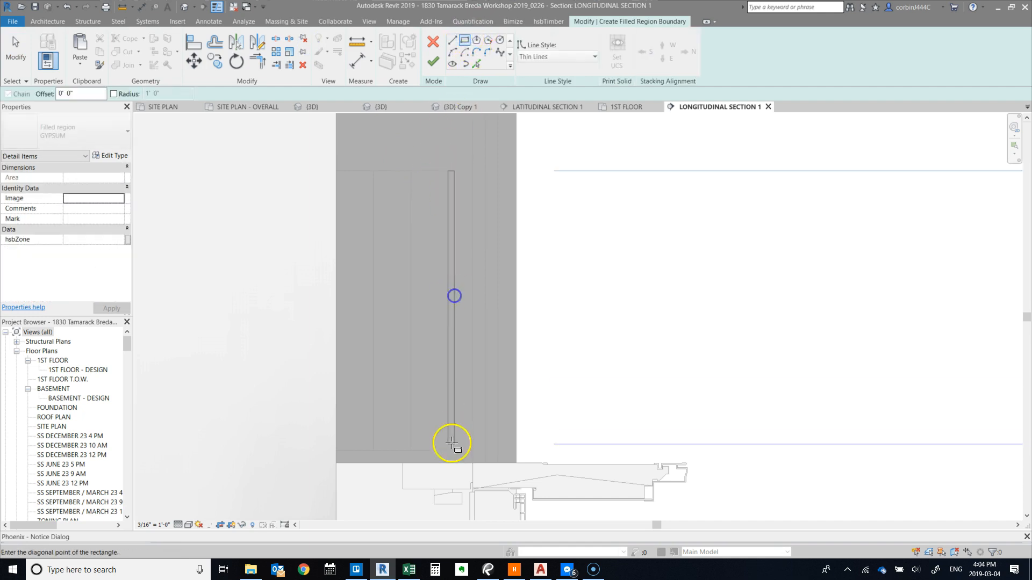
click(473, 451)
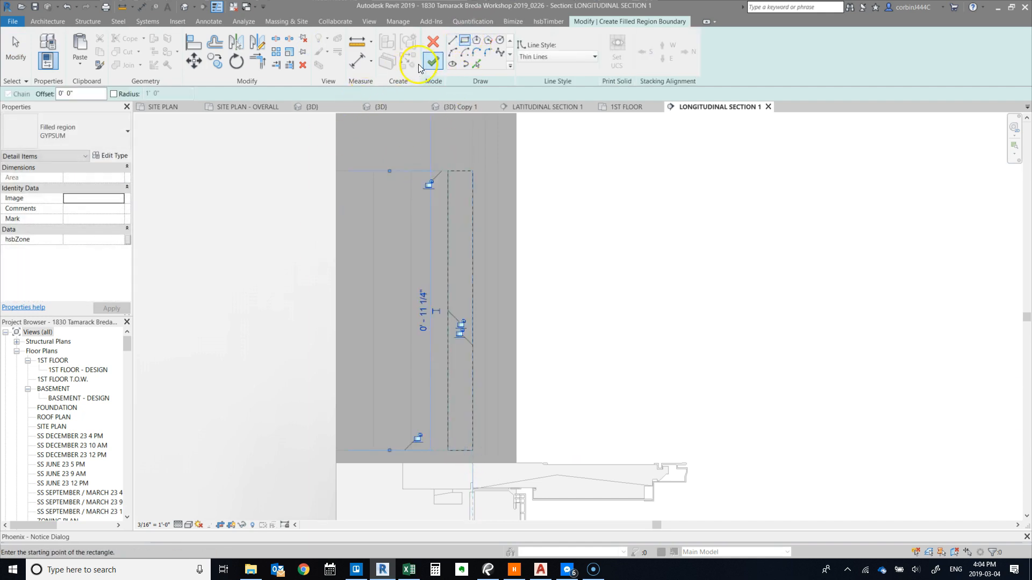
Step: Set the filled region's type to insul and finish the region
click(110, 132)
scroll(43, 289, down, 3)
scroll(43, 290, up, 3)
click(32, 268)
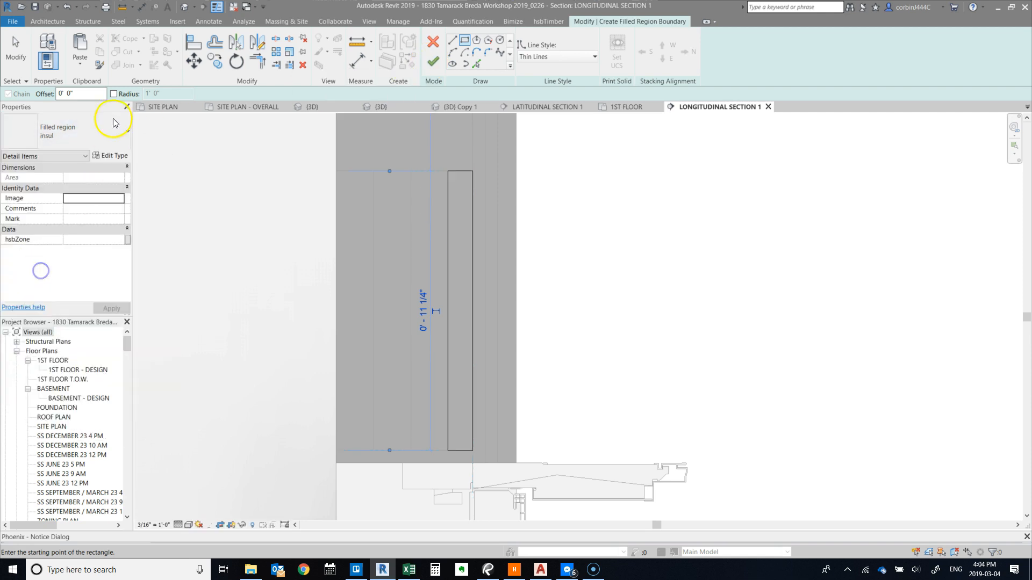
click(433, 62)
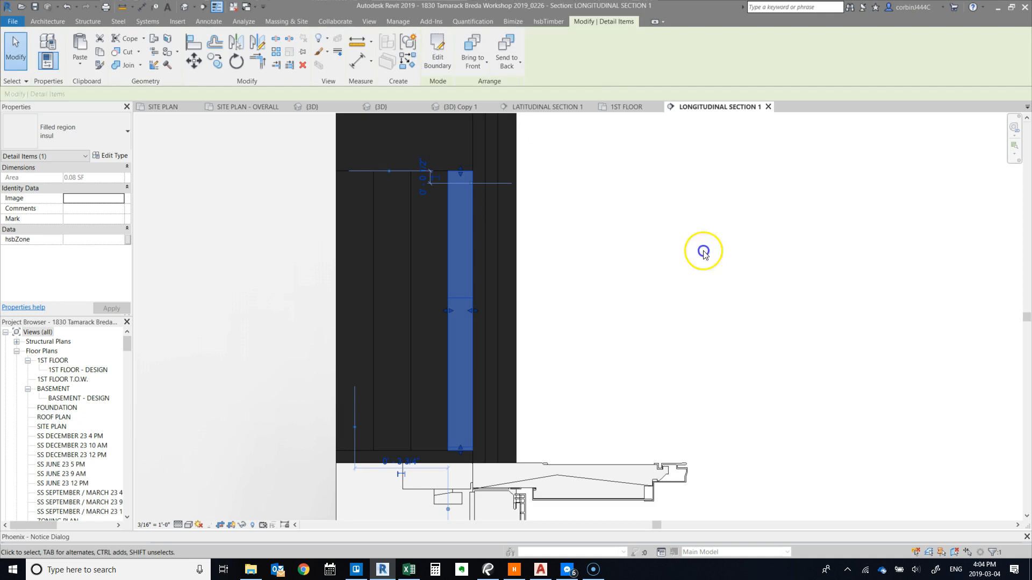
click(267, 208)
Step: Examine the insulated three-ply header and the wall above and below the door head in the section
scroll(267, 208, down, 3)
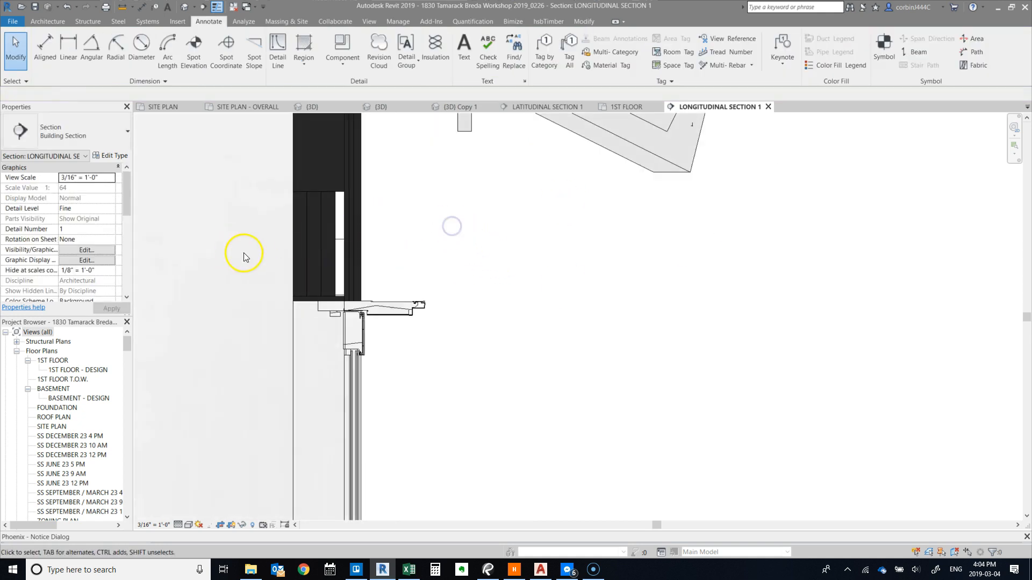
scroll(278, 279, up, 2)
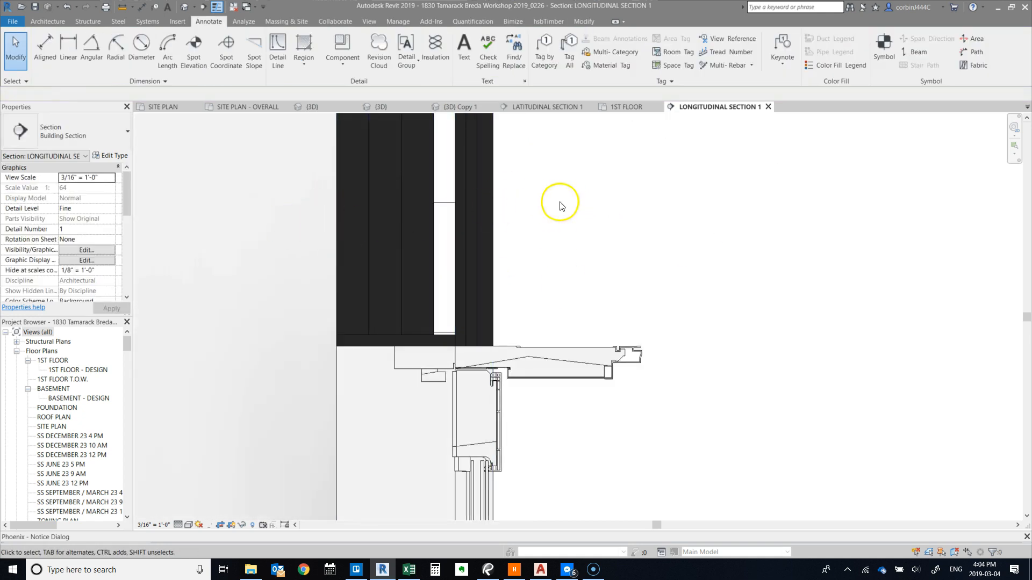
scroll(295, 230, down, 2)
scroll(380, 196, up, 1)
scroll(399, 202, down, 3)
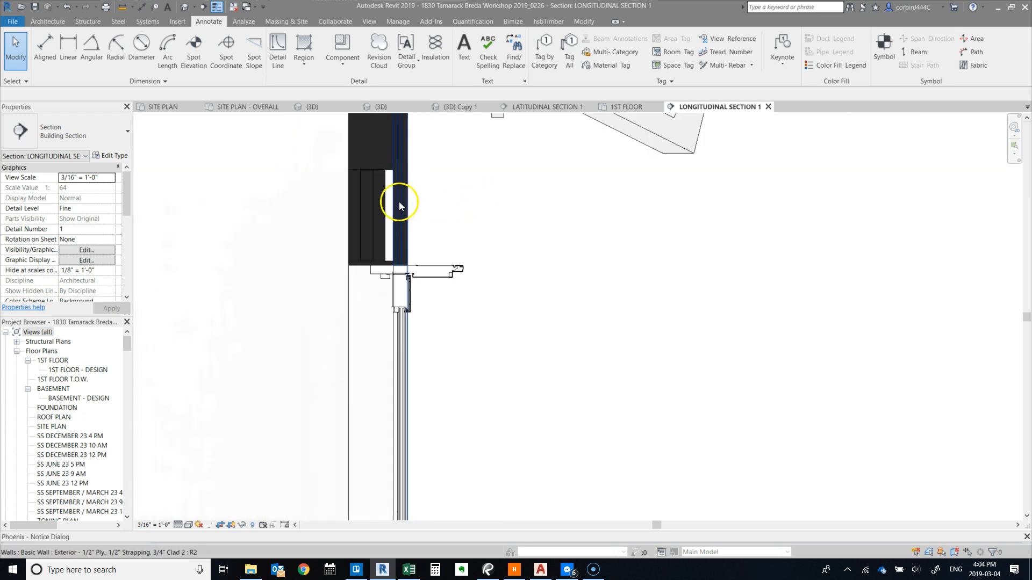
scroll(597, 231, down, 6)
scroll(583, 230, up, 6)
scroll(334, 207, down, 6)
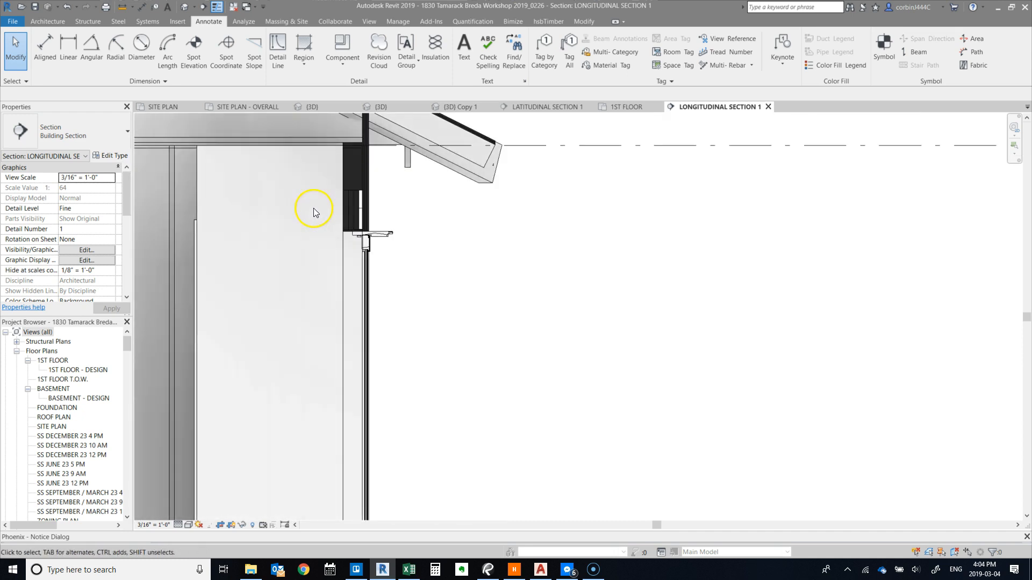
Step: Delete the outermost 2x12 header ply and stretch the insulation region inward to fill its space
scroll(316, 213, up, 3)
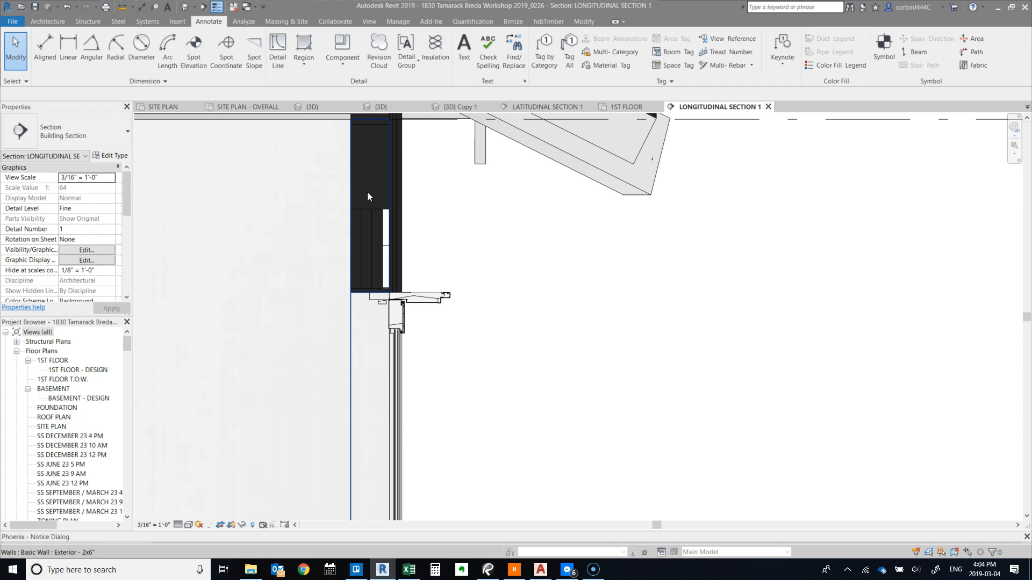
scroll(376, 214, up, 3)
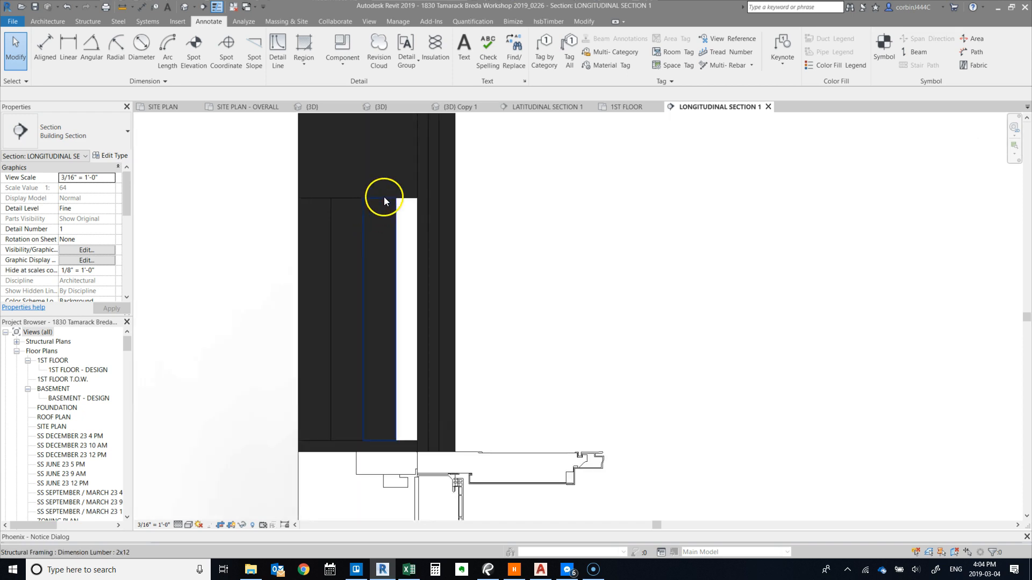
click(384, 201)
key(Delete)
click(392, 228)
drag(394, 318, 365, 321)
click(573, 284)
scroll(436, 211, down, 6)
scroll(527, 257, up, 2)
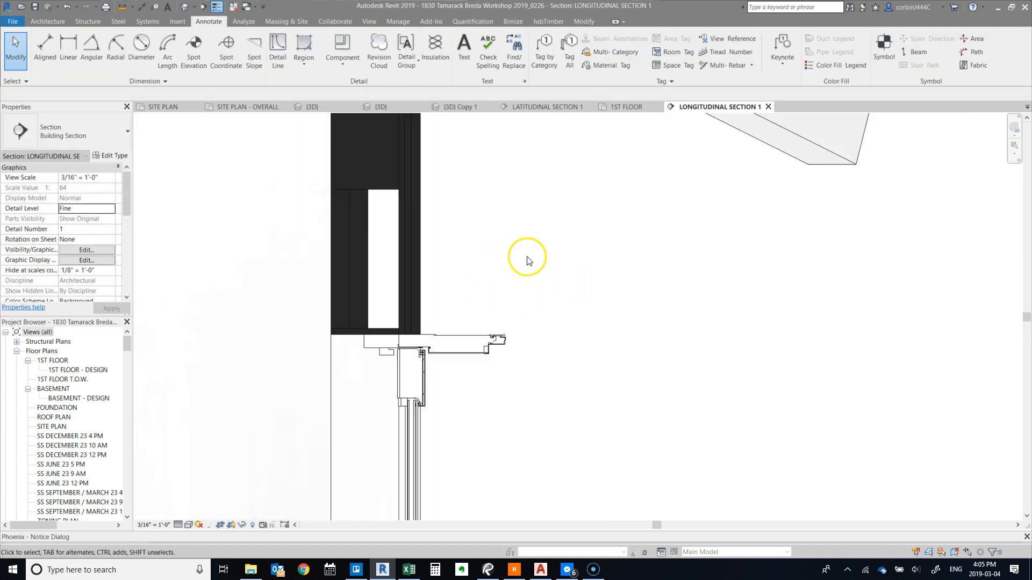
scroll(527, 257, up, 1)
scroll(270, 230, down, 5)
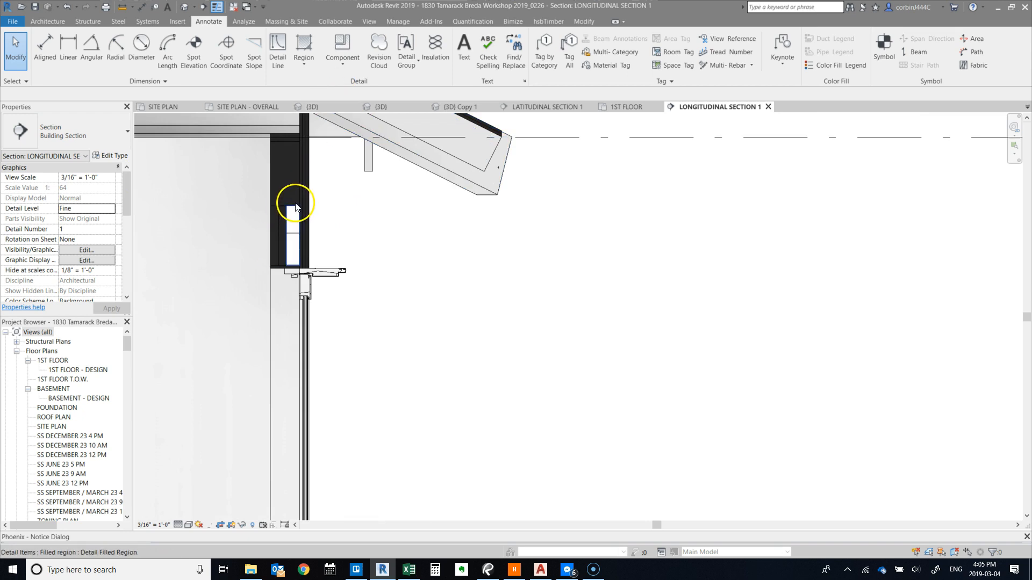
Step: Open the {3D} Copy 1 view and examine the header and stud framing around the patio doors
click(336, 106)
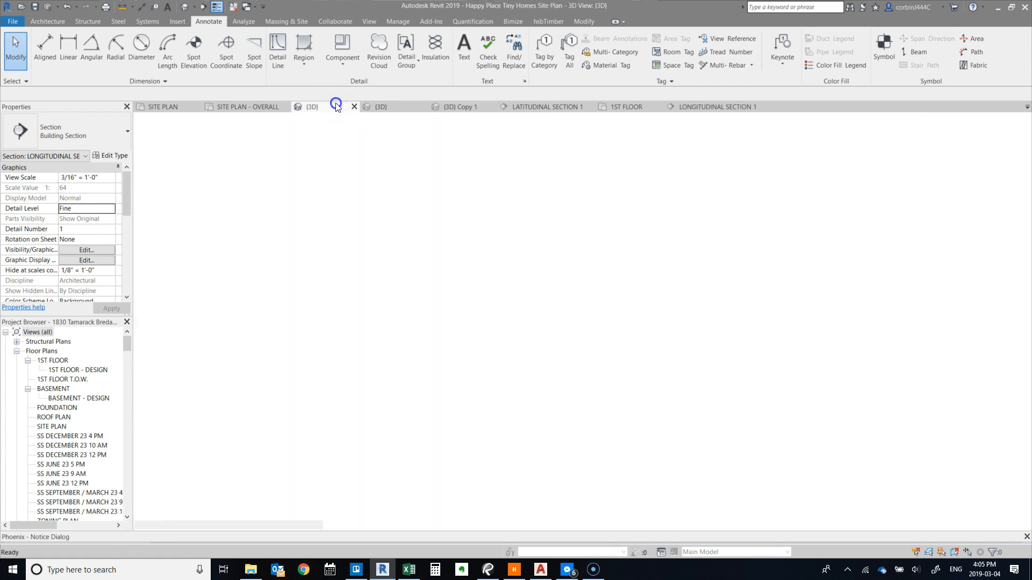
click(465, 107)
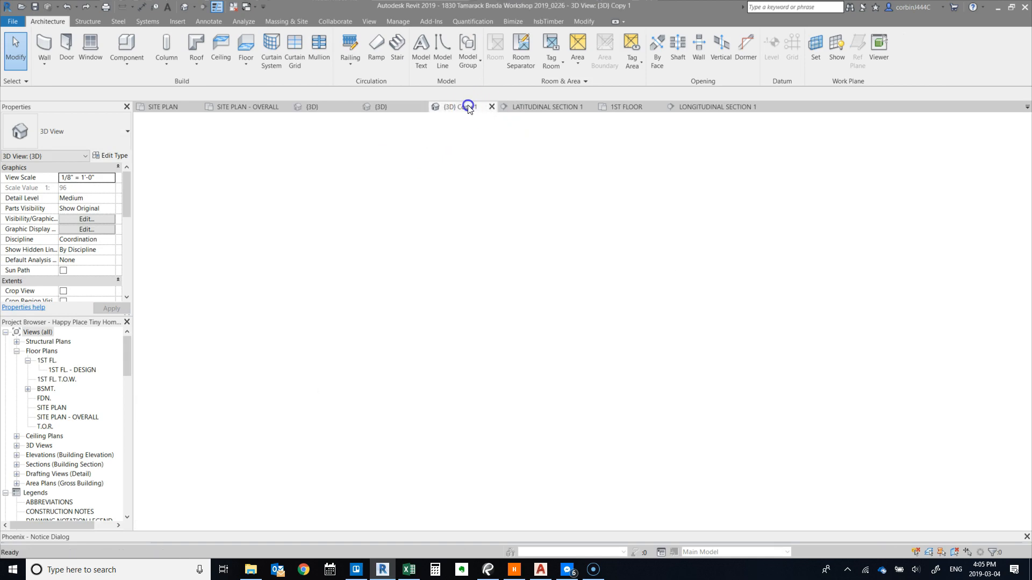
scroll(451, 215, up, 5)
scroll(460, 314, down, 3)
shift+middle_drag(411, 371, 568, 373)
scroll(615, 292, down, 4)
scroll(432, 384, up, 4)
shift+middle_drag(639, 426, 578, 453)
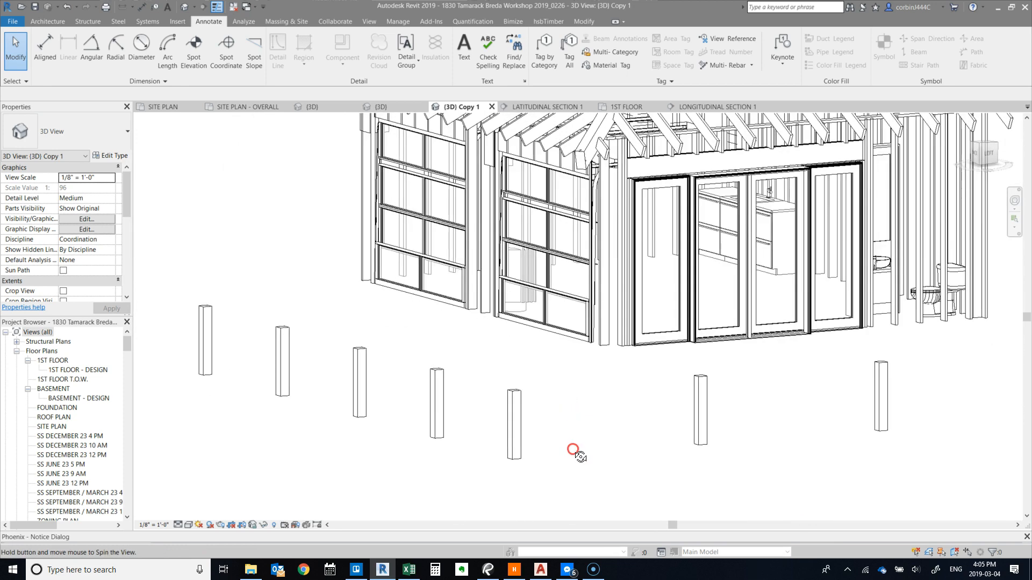
scroll(506, 281, down, 3)
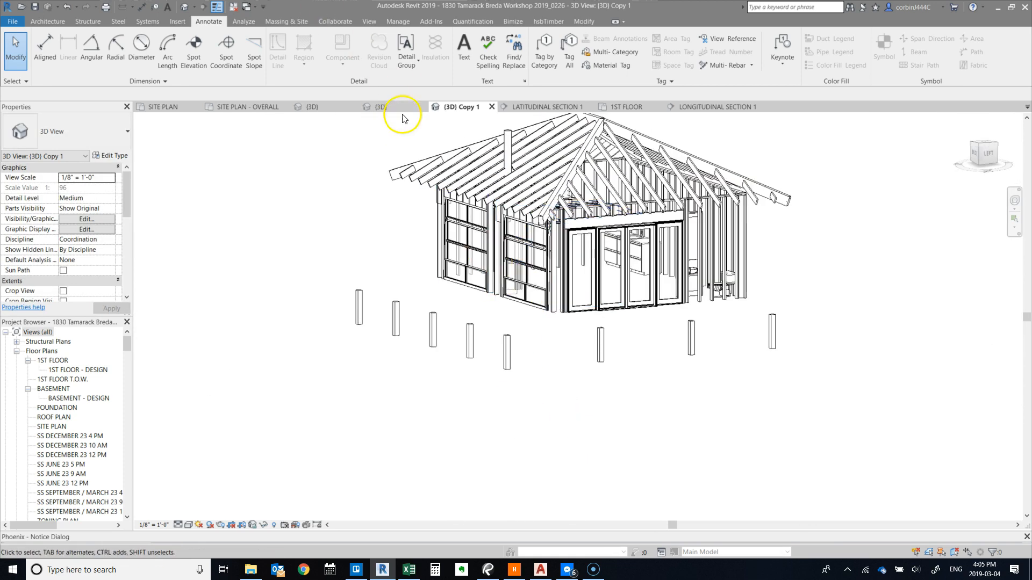
Step: Temporarily hide the exterior deck floor in front of the patio doors in the project's {3D} view
click(380, 106)
scroll(622, 394, down, 5)
shift+middle_drag(650, 433, 607, 396)
scroll(411, 340, down, 4)
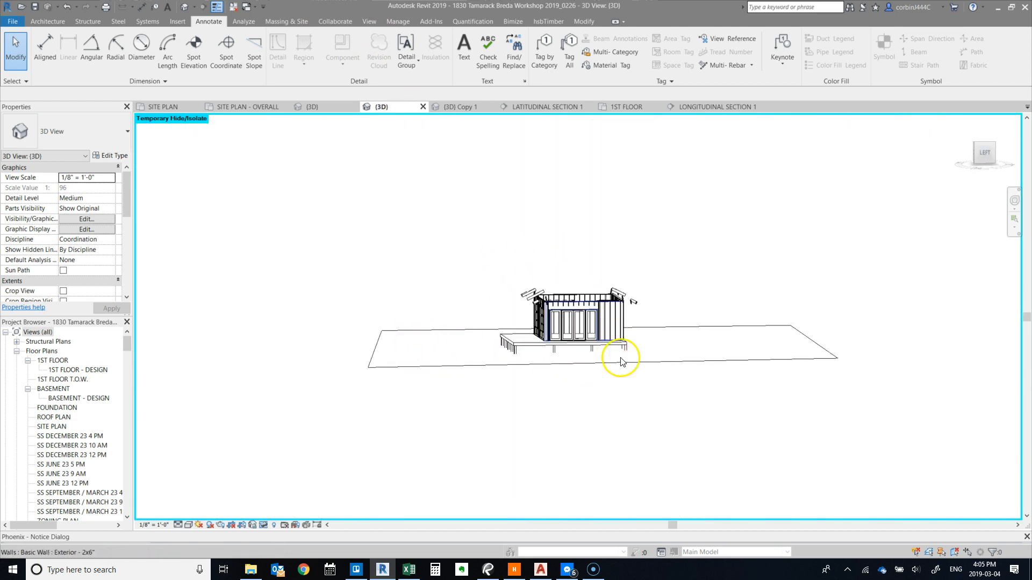
scroll(612, 357, up, 5)
scroll(384, 366, down, 5)
shift+middle_drag(265, 340, 384, 412)
scroll(234, 301, up, 3)
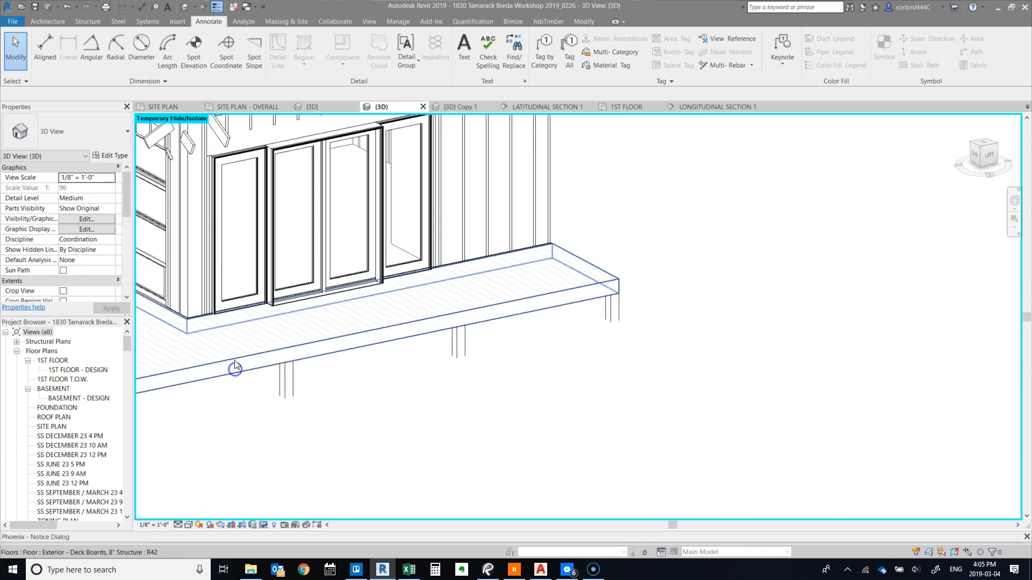
click(234, 361)
key(h)
key(h)
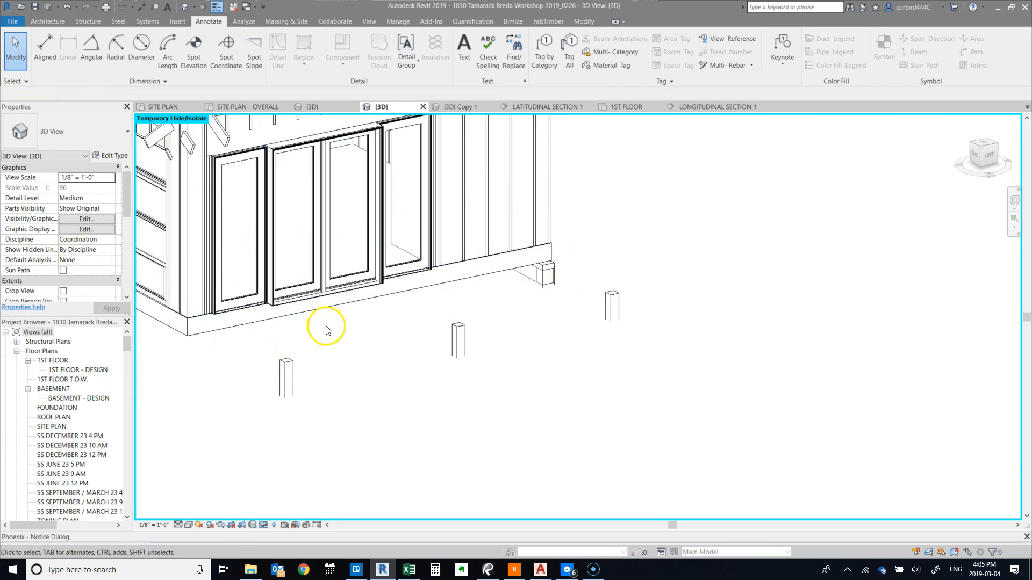
Step: Review the building with the deck hidden, and return to the {3D} Copy 1 framing view
scroll(324, 329, down, 5)
scroll(449, 289, up, 1)
scroll(449, 289, up, 1)
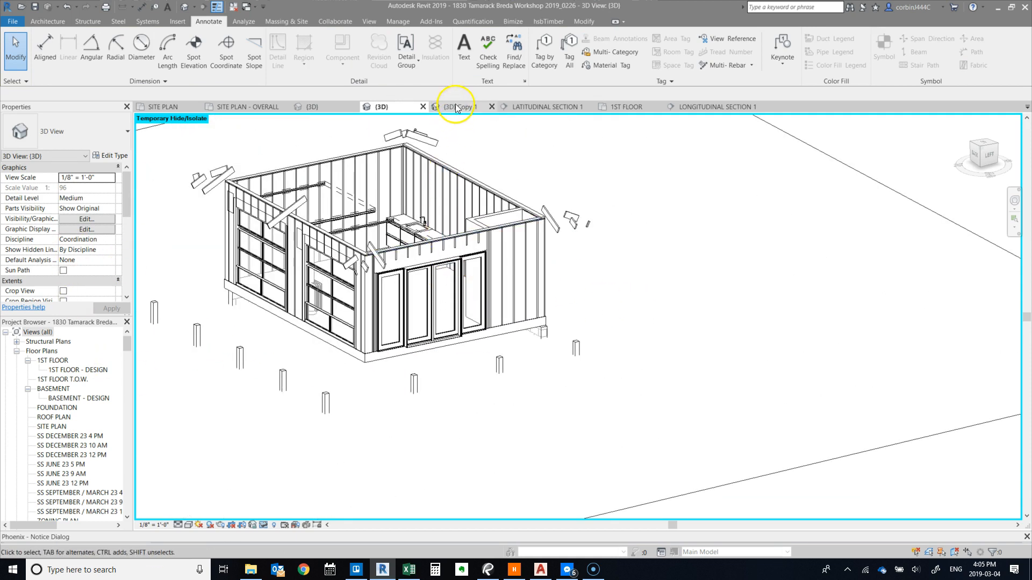
click(456, 107)
scroll(312, 285, down, 2)
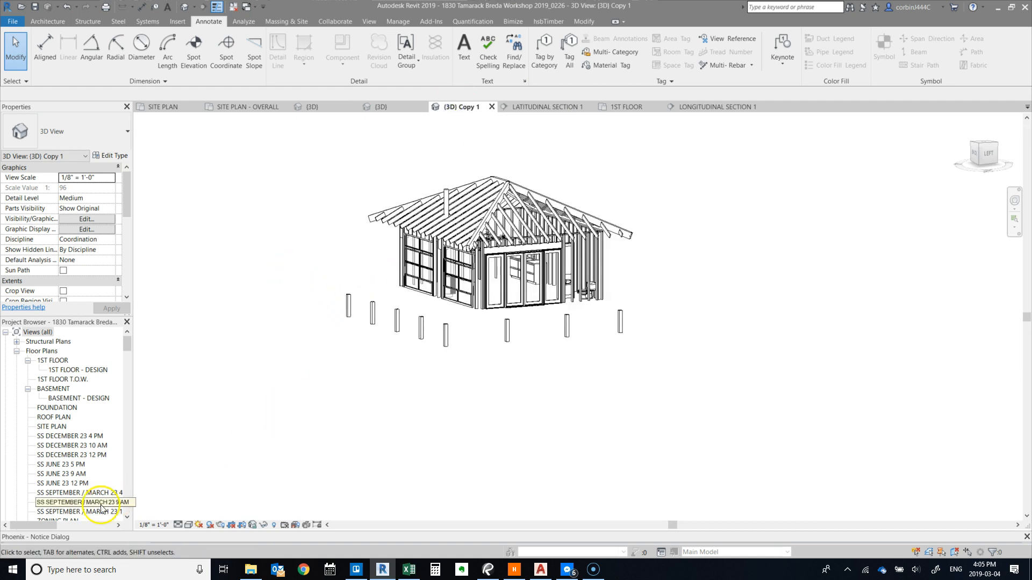